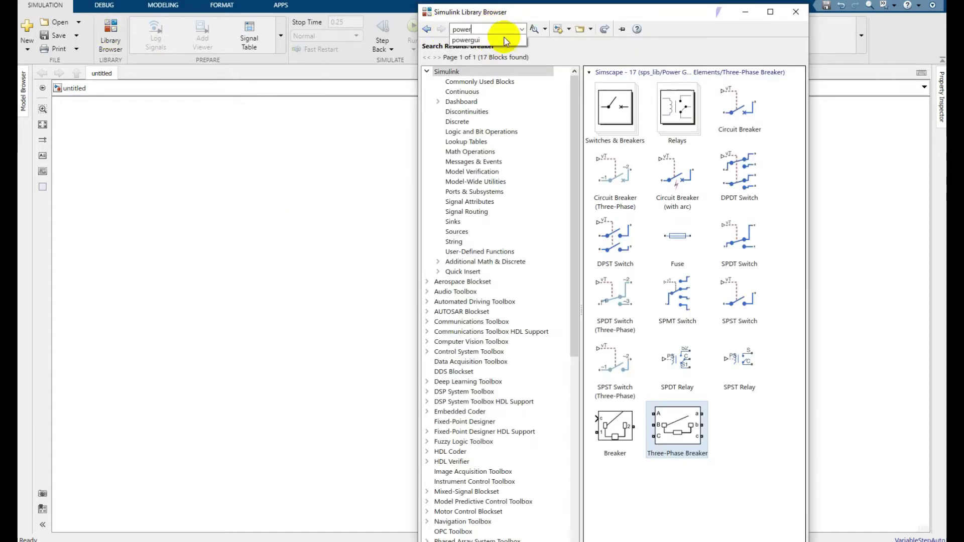
Search the block library for powergui and add the powergui block to the upper-left area of the model
{"action": "key", "text": "Return"}
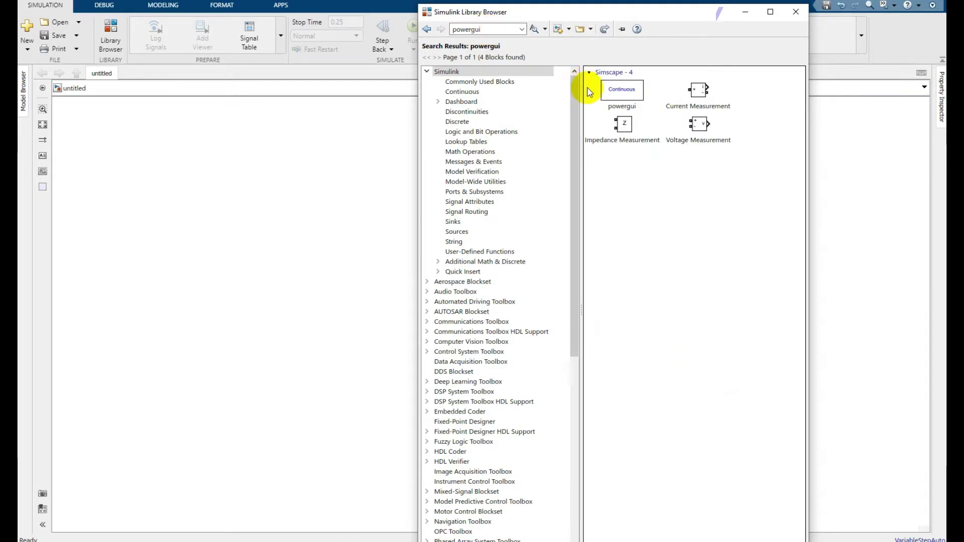
{"action": "right_click", "coordinate": [618, 92]}
{"action": "left_click", "coordinate": [635, 98]}
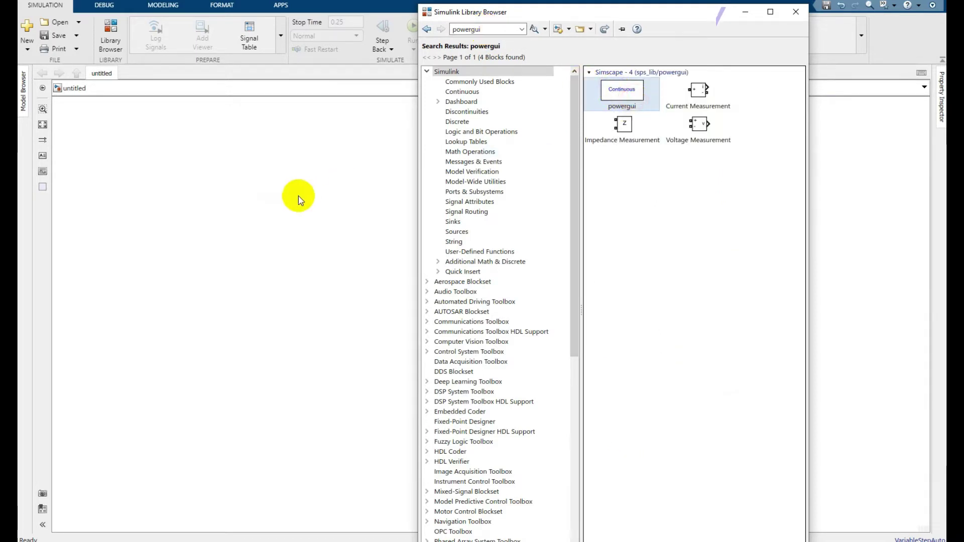
{"action": "left_click", "coordinate": [304, 195]}
{"action": "left_click_drag", "start_coordinate": [493, 312], "coordinate": [94, 208]}
{"action": "left_click", "coordinate": [232, 203]}
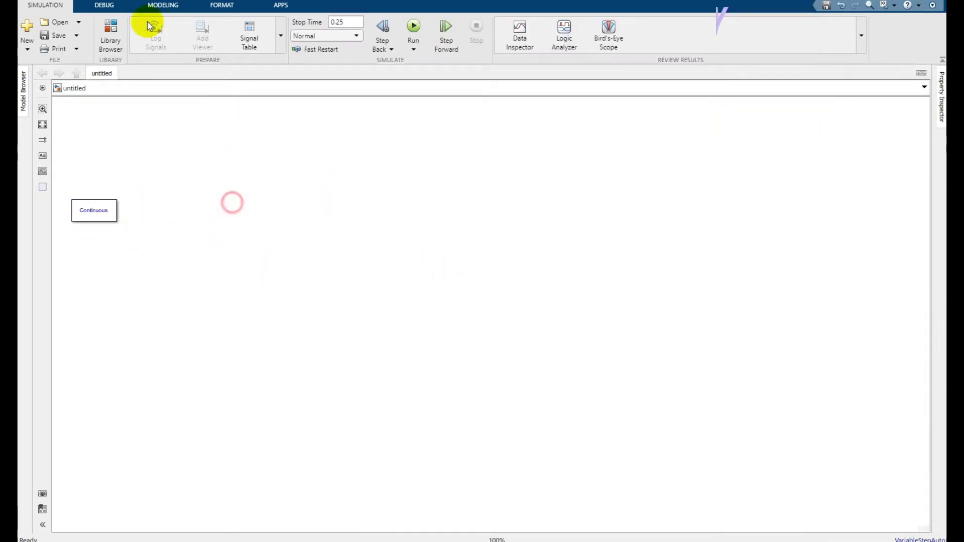
Find the Three-Phase Source block in the library and place it in the lower-left area of the model, below powergui
{"action": "left_click", "coordinate": [110, 34]}
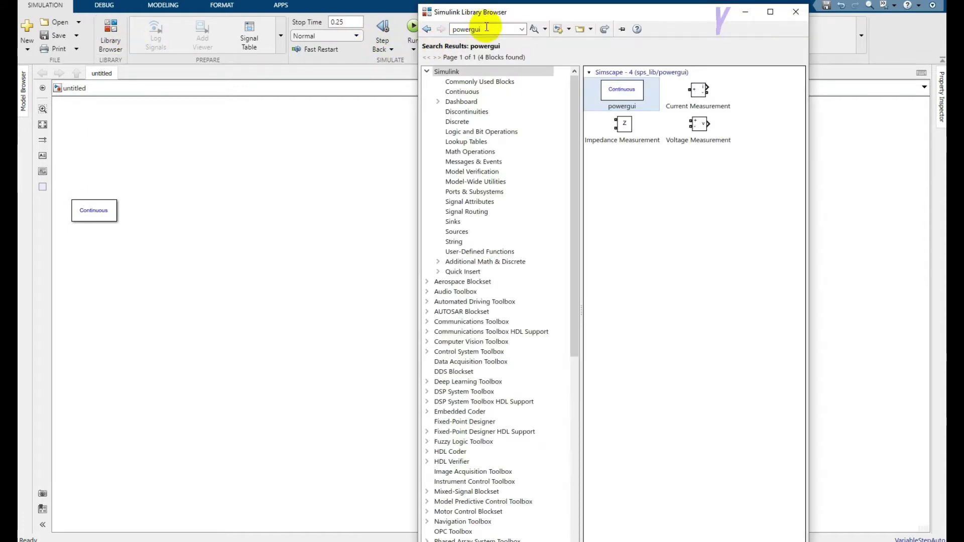
{"action": "type", "text": "th"}
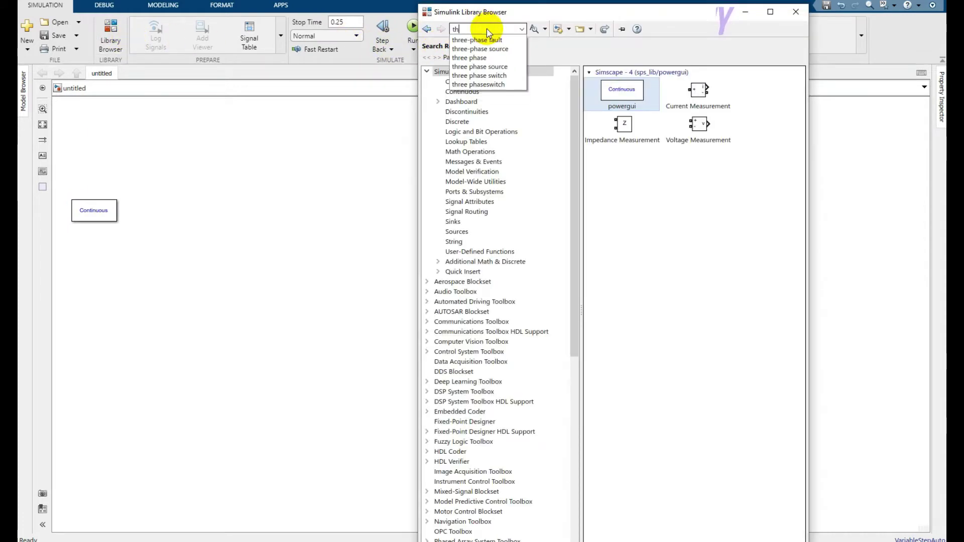
{"action": "left_click", "coordinate": [494, 48]}
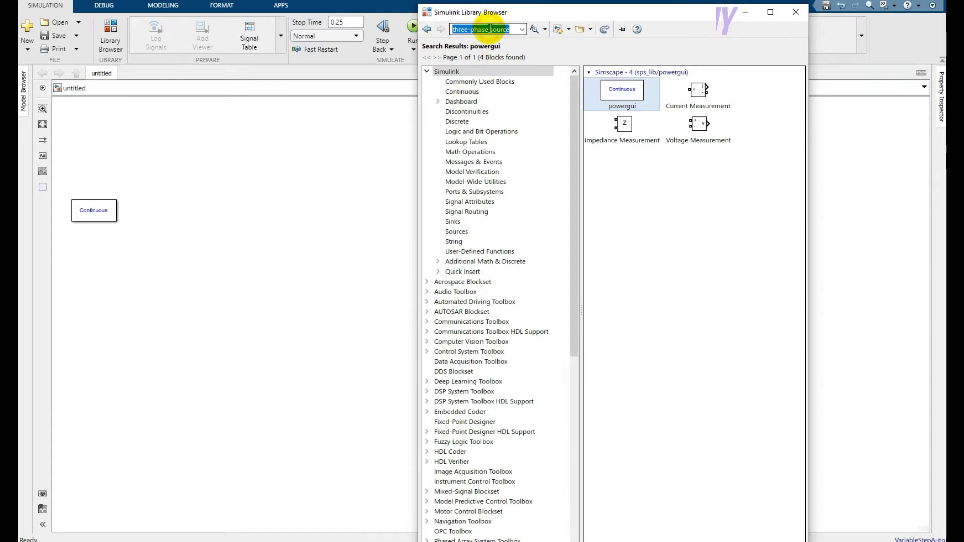
{"action": "key", "text": "Return"}
{"action": "right_click", "coordinate": [606, 94]}
{"action": "left_click", "coordinate": [621, 107]}
{"action": "left_click", "coordinate": [351, 123]}
{"action": "left_click_drag", "start_coordinate": [488, 312], "coordinate": [131, 396]}
{"action": "left_click", "coordinate": [181, 390]}
Search the library for breaker and place a Three-Phase Breaker to the right of the three-phase source
{"action": "left_click", "coordinate": [111, 35]}
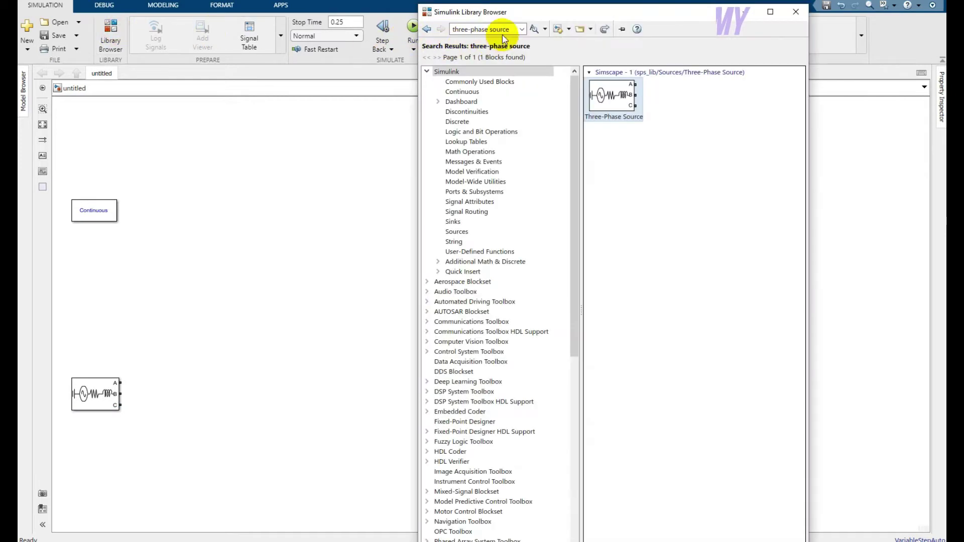
{"action": "type", "text": "breaker"}
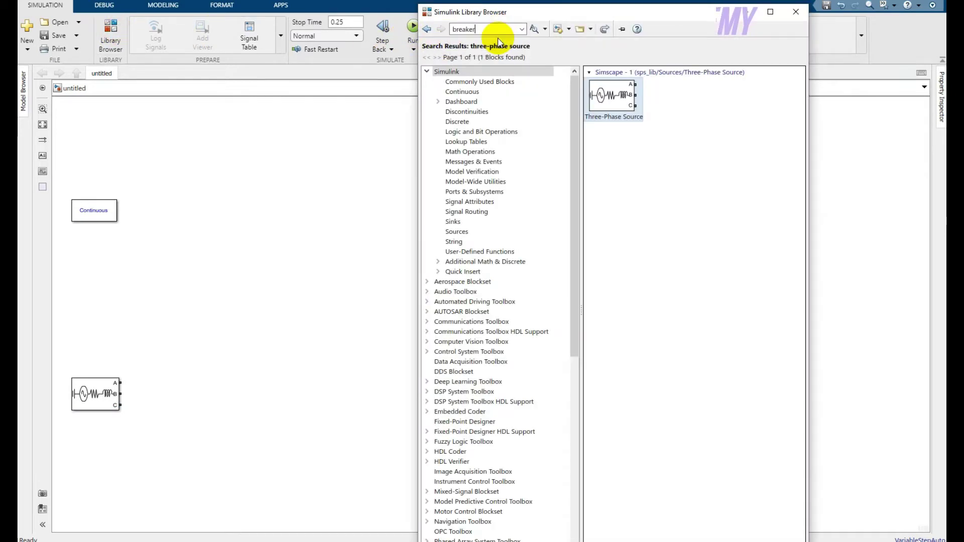
{"action": "key", "text": "Return"}
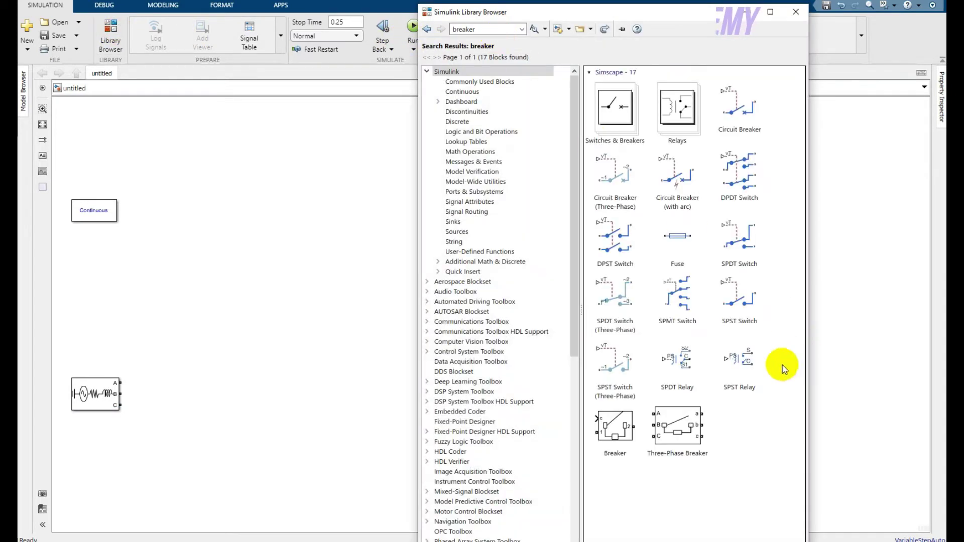
{"action": "left_click", "coordinate": [672, 425]}
{"action": "right_click", "coordinate": [672, 424]}
{"action": "left_click", "coordinate": [718, 423]}
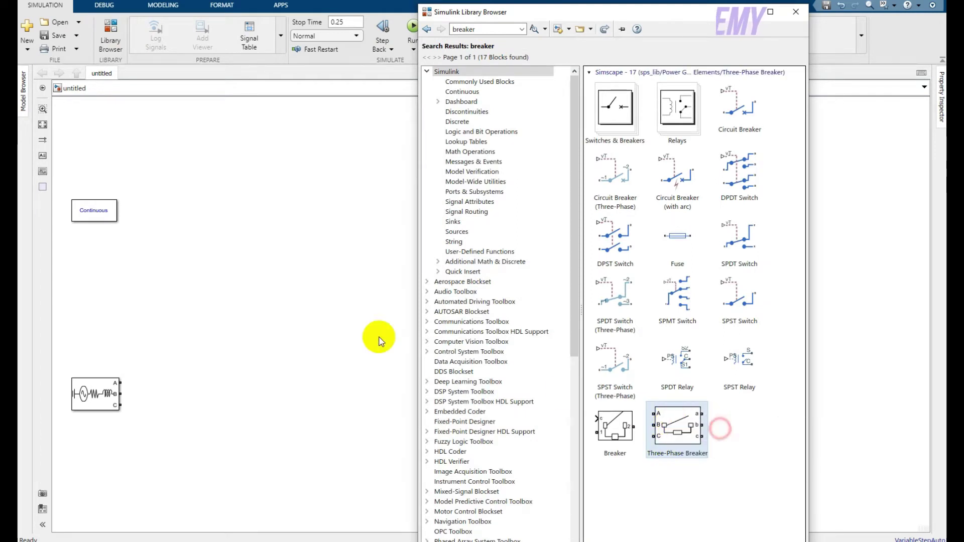
{"action": "left_click_drag", "start_coordinate": [395, 357], "coordinate": [194, 400]}
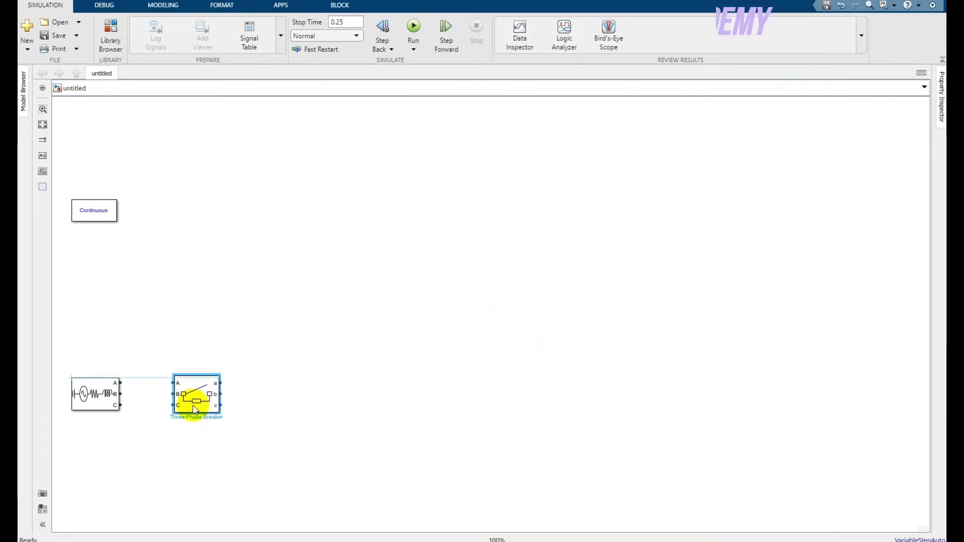
Search the library for v-i and place a Three-Phase V-I Measurement block to the right of the breaker
{"action": "left_click", "coordinate": [111, 39]}
{"action": "double_click", "coordinate": [489, 31]}
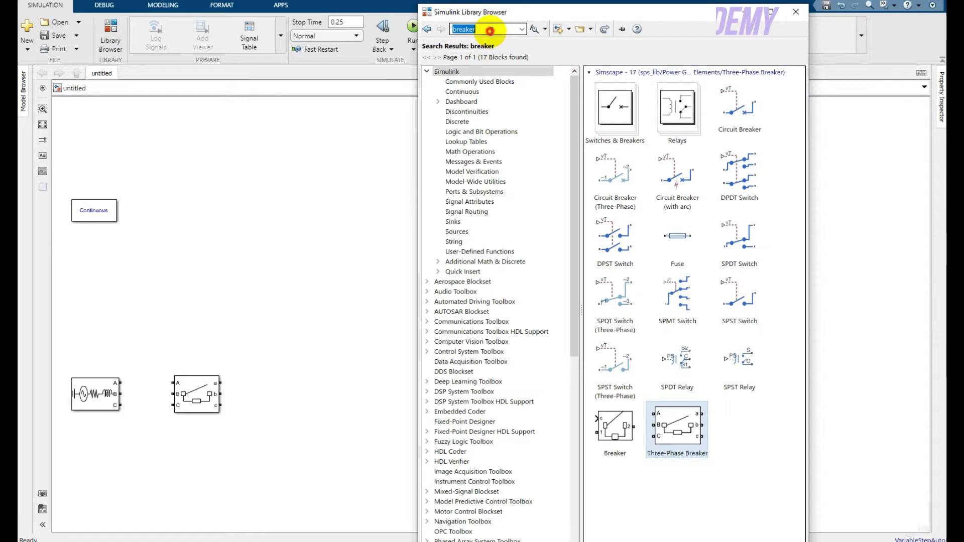
{"action": "type", "text": "v-"}
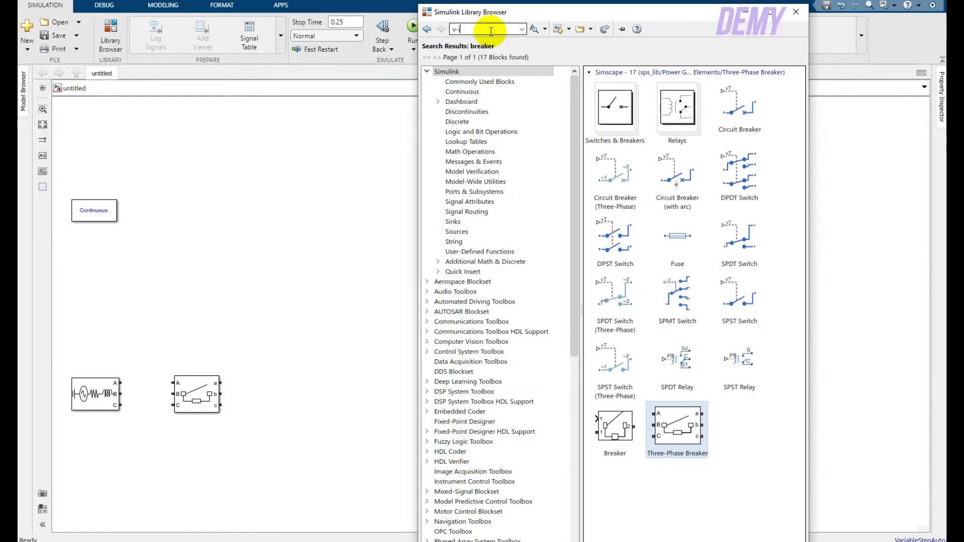
{"action": "type", "text": "i"}
{"action": "key", "text": "Return"}
{"action": "left_click", "coordinate": [663, 96]}
{"action": "right_click", "coordinate": [667, 105]}
{"action": "left_click", "coordinate": [703, 112]}
{"action": "left_click", "coordinate": [308, 260]}
{"action": "left_click_drag", "start_coordinate": [491, 312], "coordinate": [285, 397]}
{"action": "left_click", "coordinate": [396, 409]}
Duplicate the breaker and V-I Measurement blocks together and place the copies at the far right of the same row
{"action": "left_click_drag", "start_coordinate": [328, 420], "coordinate": [198, 376]}
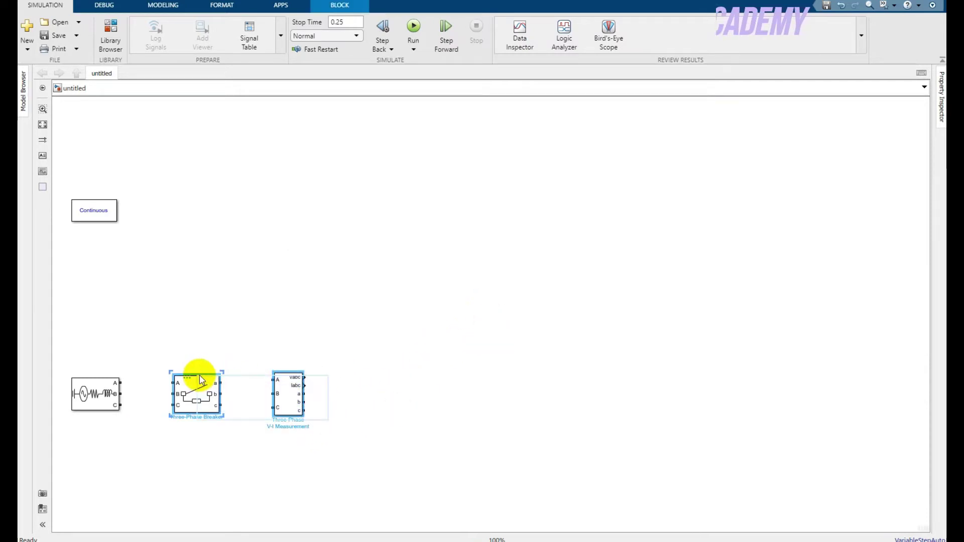
{"action": "key", "text": "ctrl+c"}
{"action": "left_click", "coordinate": [655, 392]}
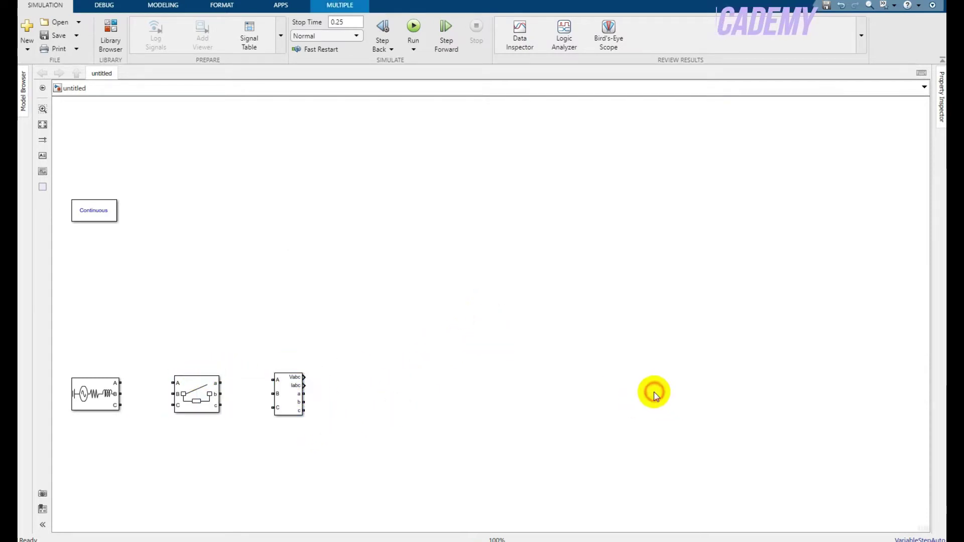
{"action": "key", "text": "ctrl+v"}
{"action": "mouse_move", "coordinate": [670, 408]}
{"action": "left_mouse_down"}
{"action": "mouse_move", "coordinate": [644, 396]}
{"action": "mouse_move", "coordinate": [664, 389]}
{"action": "mouse_move", "coordinate": [666, 397]}
{"action": "left_mouse_up"}
{"action": "left_click", "coordinate": [600, 390]}
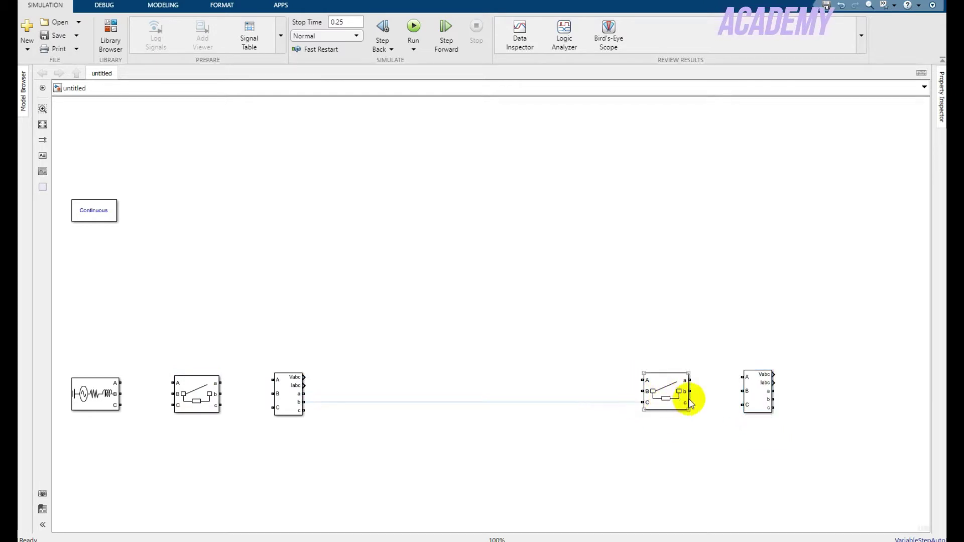
Rearrange the copied pair so the V-I Measurement block sits before the breaker at the row's right end
{"action": "left_click_drag", "start_coordinate": [756, 392], "coordinate": [736, 396]}
{"action": "left_click_drag", "start_coordinate": [673, 397], "coordinate": [801, 394]}
{"action": "left_click", "coordinate": [641, 355]}
{"action": "left_click", "coordinate": [728, 388]}
Search the library for pi section and place two Three-Phase PI Section Line blocks between the two V-I Measurement blocks
{"action": "left_click", "coordinate": [111, 36]}
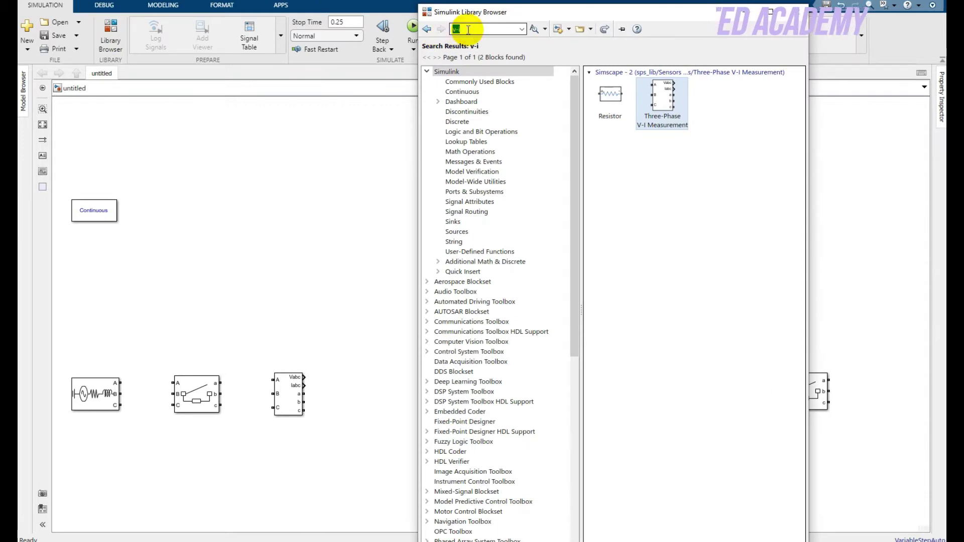
{"action": "type", "text": "pi sec"}
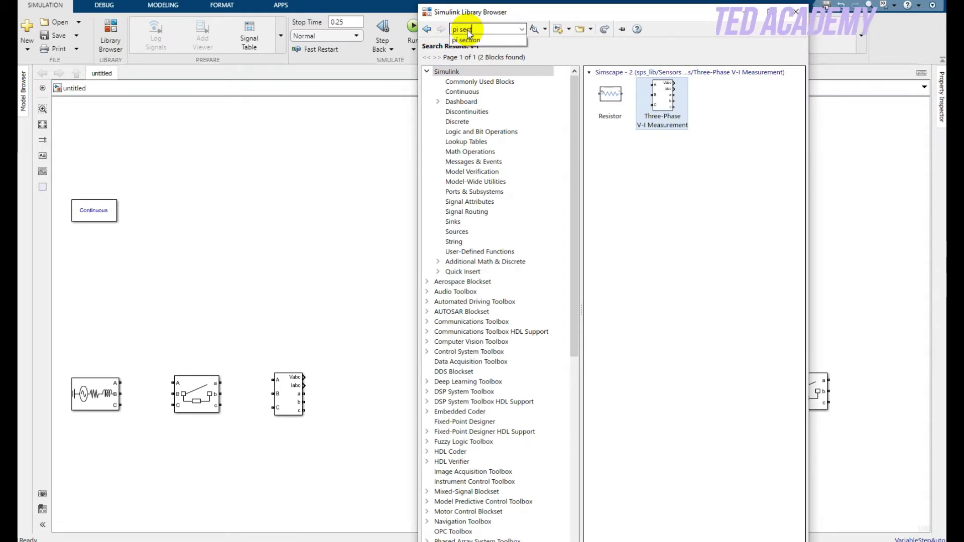
{"action": "type", "text": "tion"}
{"action": "key", "text": "Return"}
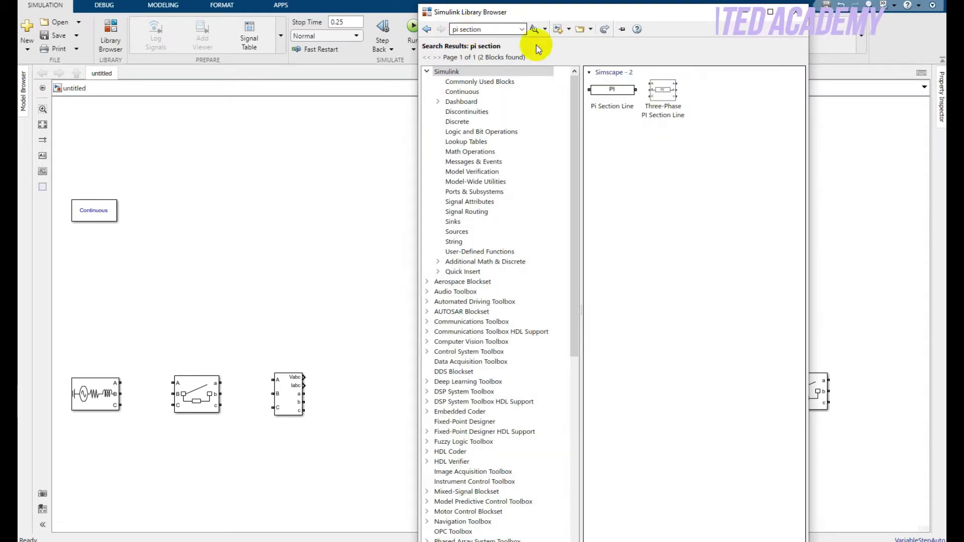
{"action": "left_click", "coordinate": [660, 93]}
{"action": "right_click", "coordinate": [659, 93]}
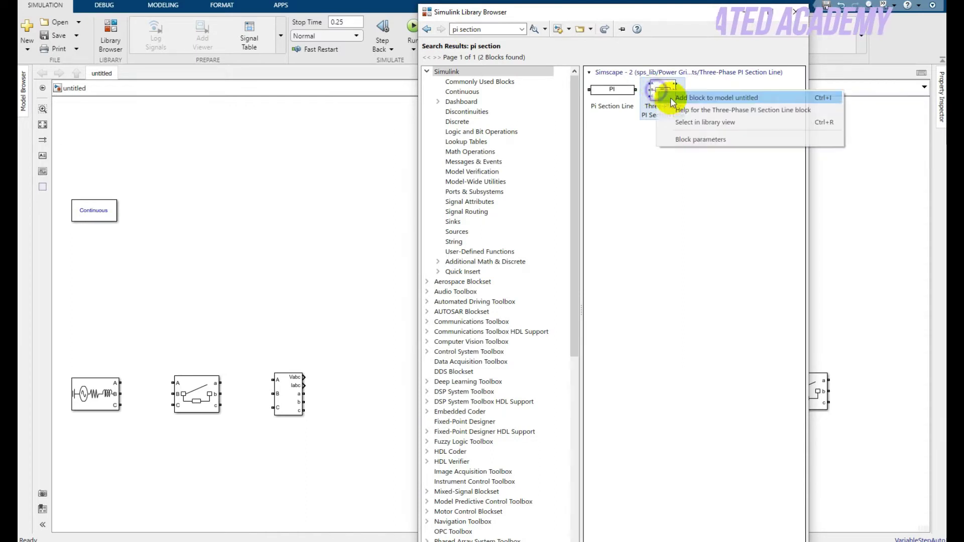
{"action": "left_click", "coordinate": [671, 96]}
{"action": "left_click", "coordinate": [292, 129]}
{"action": "left_click_drag", "start_coordinate": [486, 310], "coordinate": [552, 396]}
{"action": "left_click_drag", "start_coordinate": [527, 352], "coordinate": [564, 393]}
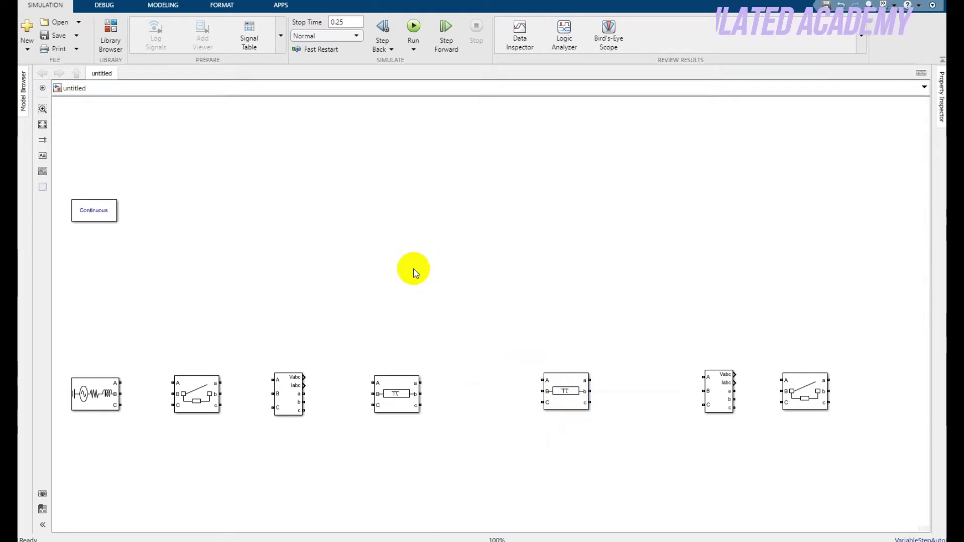
Search the library for three-phase fault and add the Three-Phase Fault block to the model
{"action": "left_click", "coordinate": [110, 31]}
{"action": "type", "text": "thr"}
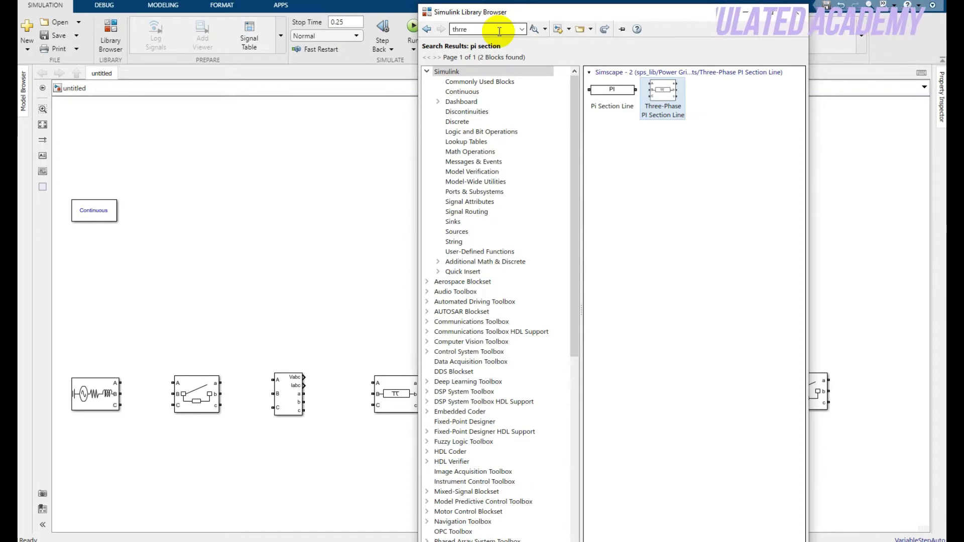
{"action": "type", "text": "re"}
{"action": "key", "text": "BackSpace"}
{"action": "key", "text": "BackSpace"}
{"action": "left_click", "coordinate": [491, 39]}
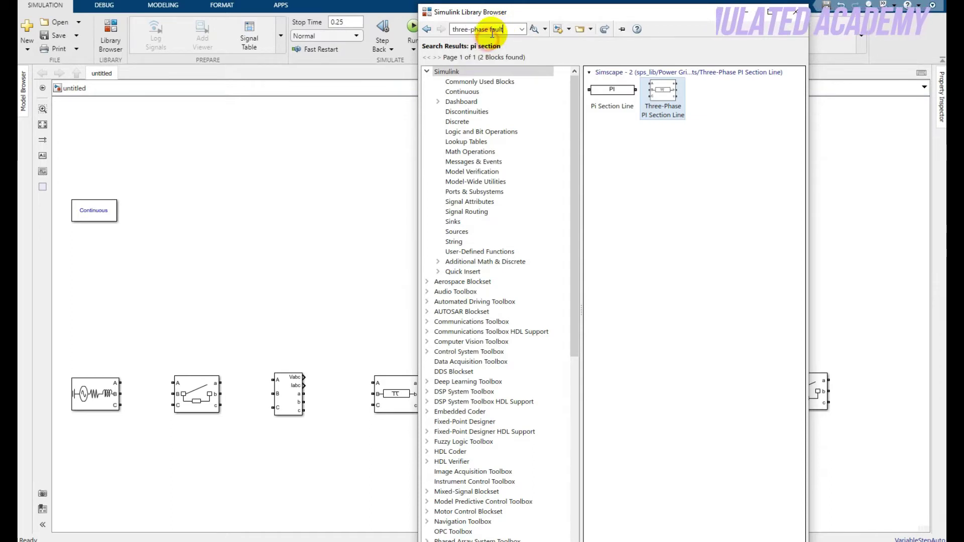
{"action": "right_click", "coordinate": [611, 99]}
{"action": "left_click", "coordinate": [632, 104]}
Add a Stair Generator block below the first PI section line and position the fault block below the gap between the two lines
{"action": "triple_click", "coordinate": [487, 29]}
{"action": "type", "text": "stair"}
{"action": "key", "text": "Return"}
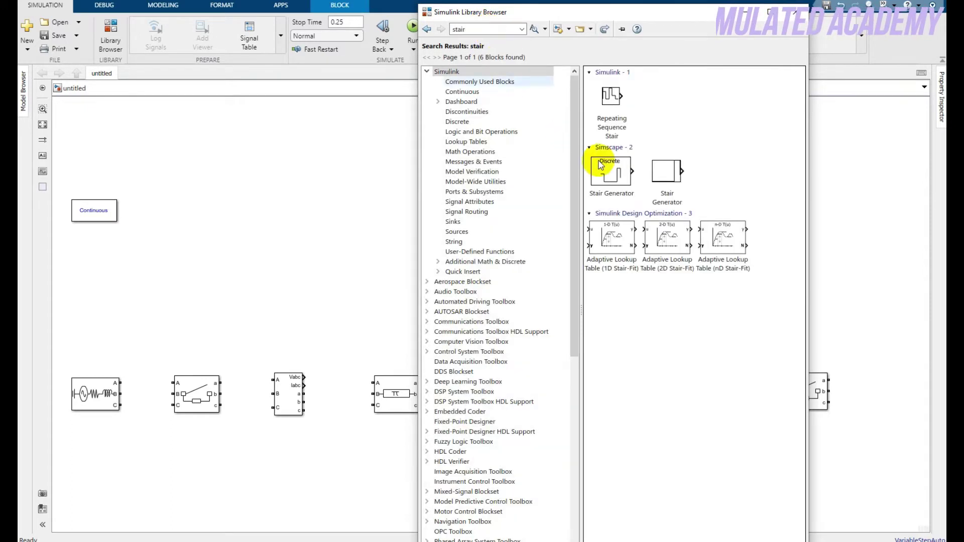
{"action": "left_click", "coordinate": [667, 171]}
{"action": "right_click", "coordinate": [676, 172]}
{"action": "left_click", "coordinate": [676, 176]}
{"action": "left_click", "coordinate": [374, 197]}
{"action": "left_click_drag", "start_coordinate": [485, 323], "coordinate": [331, 491]}
{"action": "left_click", "coordinate": [495, 318]}
{"action": "left_click_drag", "start_coordinate": [498, 463], "coordinate": [495, 482]}
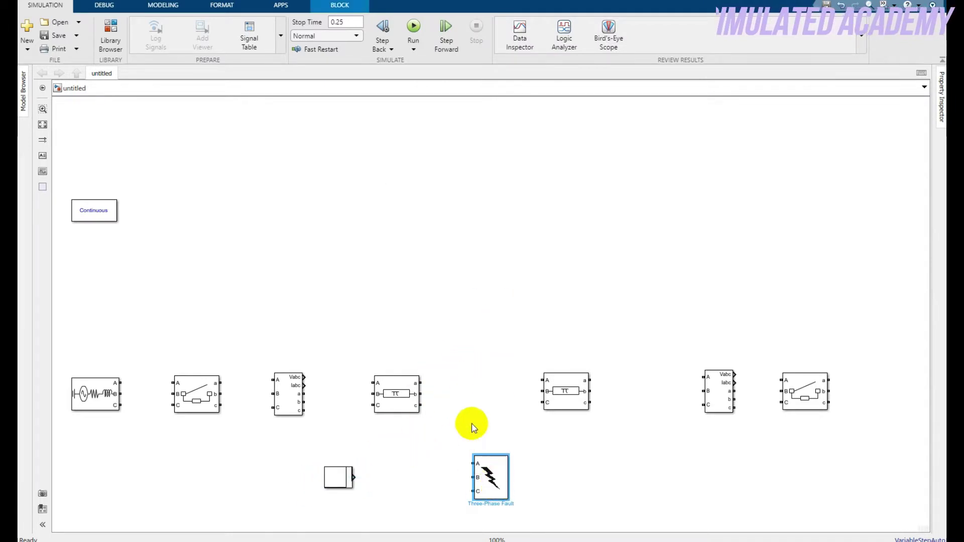
Set the powergui simulation type to Discrete
{"action": "left_click", "coordinate": [104, 402]}
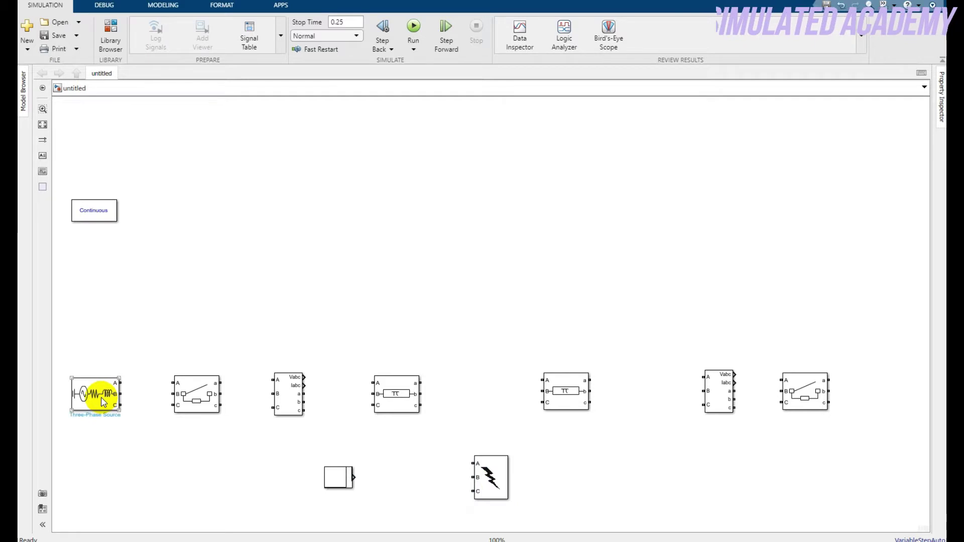
{"action": "left_click", "coordinate": [101, 215]}
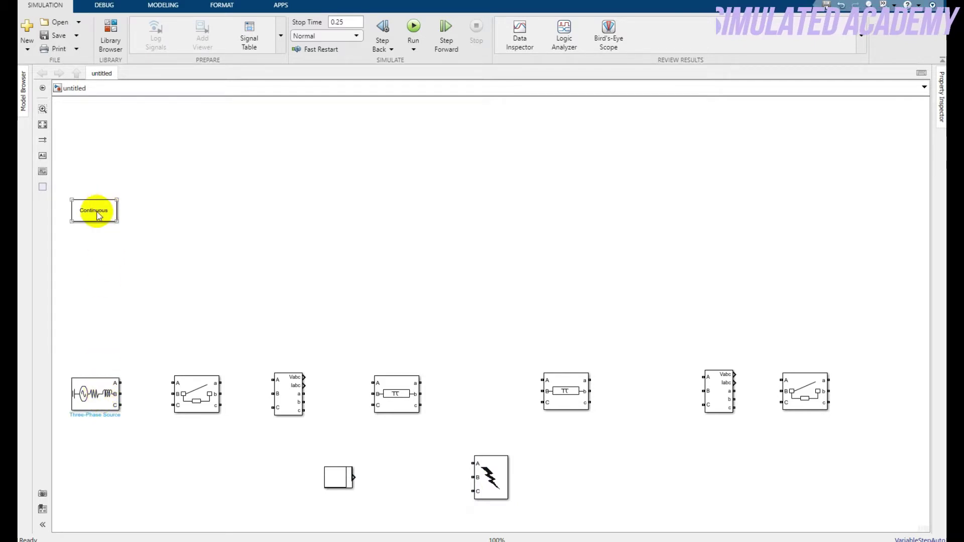
{"action": "double_click", "coordinate": [98, 216]}
{"action": "left_click", "coordinate": [201, 123]}
{"action": "left_click", "coordinate": [208, 142]}
{"action": "left_click", "coordinate": [250, 335]}
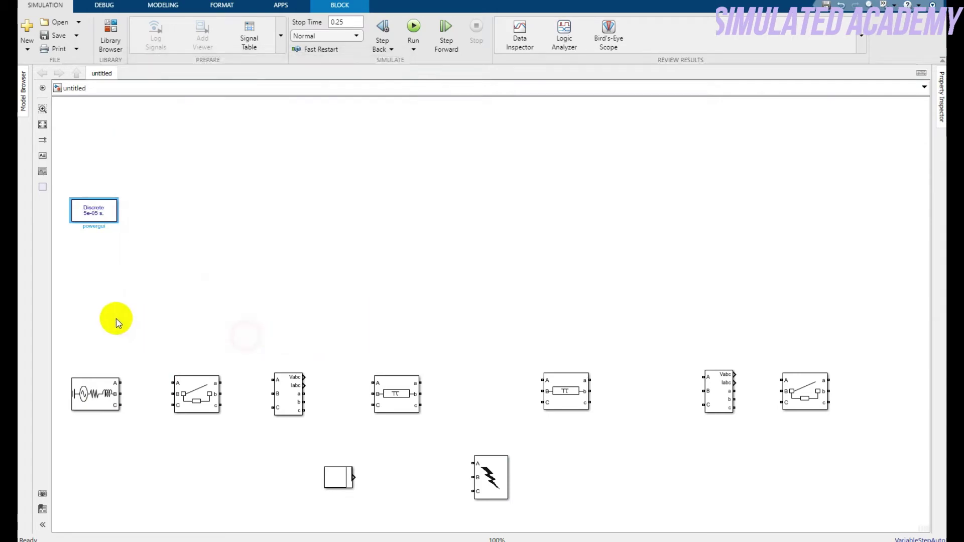
Set the three-phase source's frequency to 50 Hz, enable short-circuit level parameters, and review its load flow generator type
{"action": "left_click", "coordinate": [93, 392]}
{"action": "double_click", "coordinate": [93, 392]}
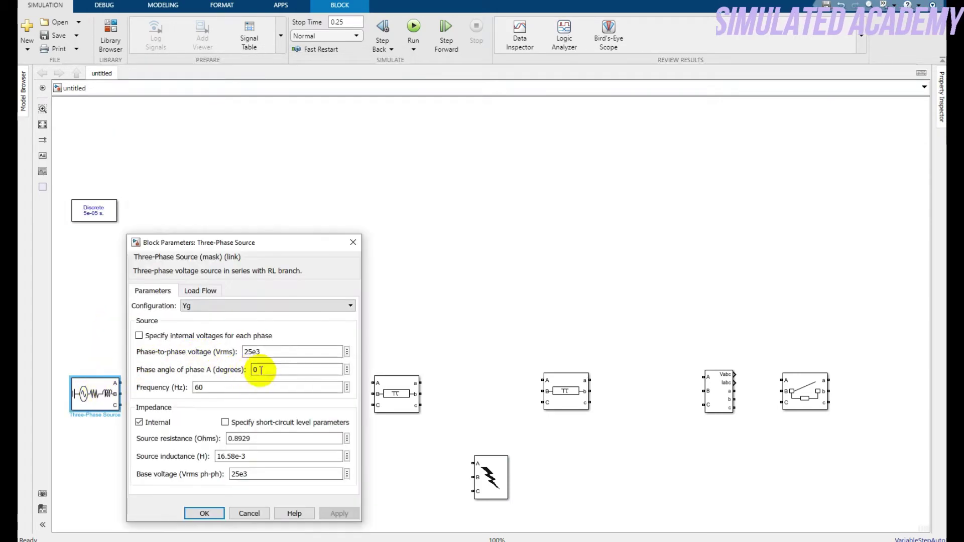
{"action": "left_click", "coordinate": [251, 388]}
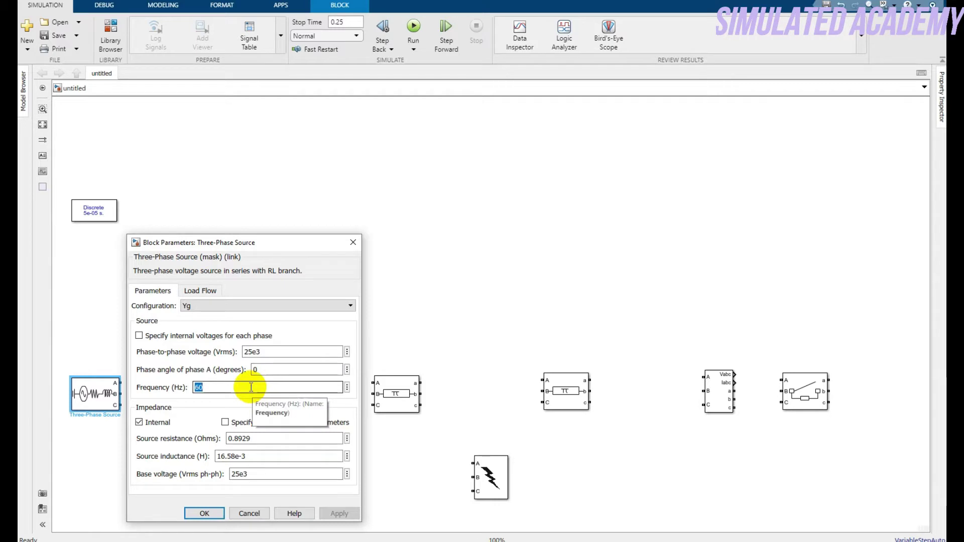
{"action": "left_click", "coordinate": [246, 423]}
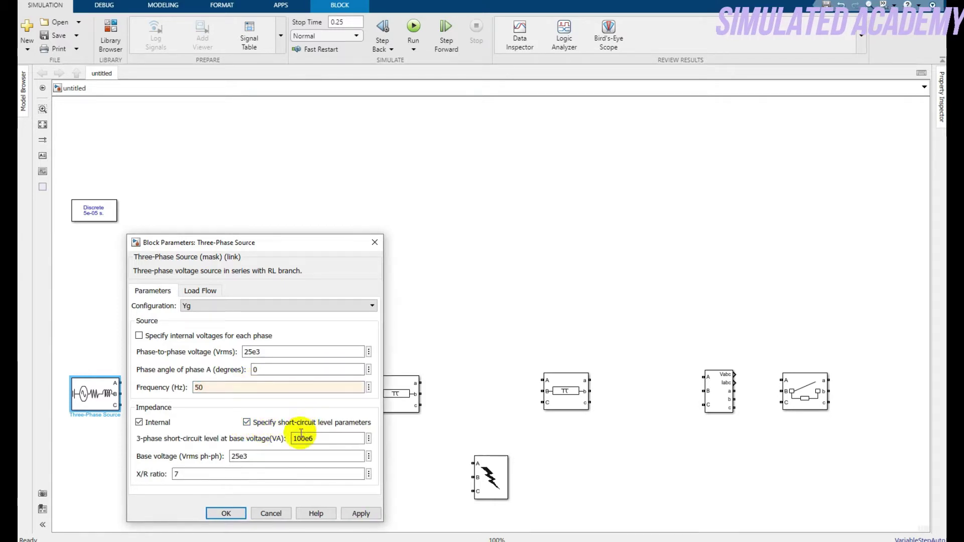
{"action": "left_click", "coordinate": [193, 296]}
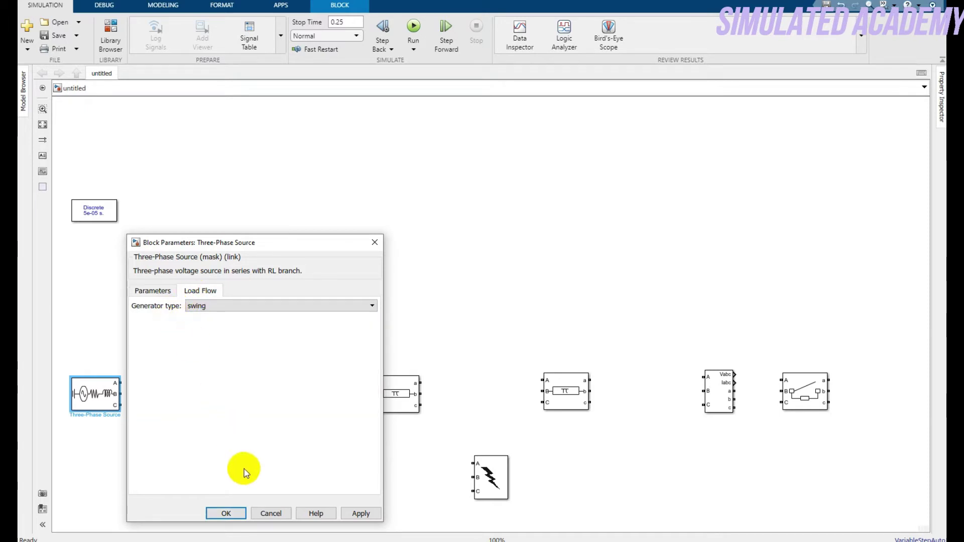
{"action": "left_click", "coordinate": [226, 513]}
Set the first three-phase breaker's initial status to closed and enable external control of its switching times
{"action": "double_click", "coordinate": [192, 400]}
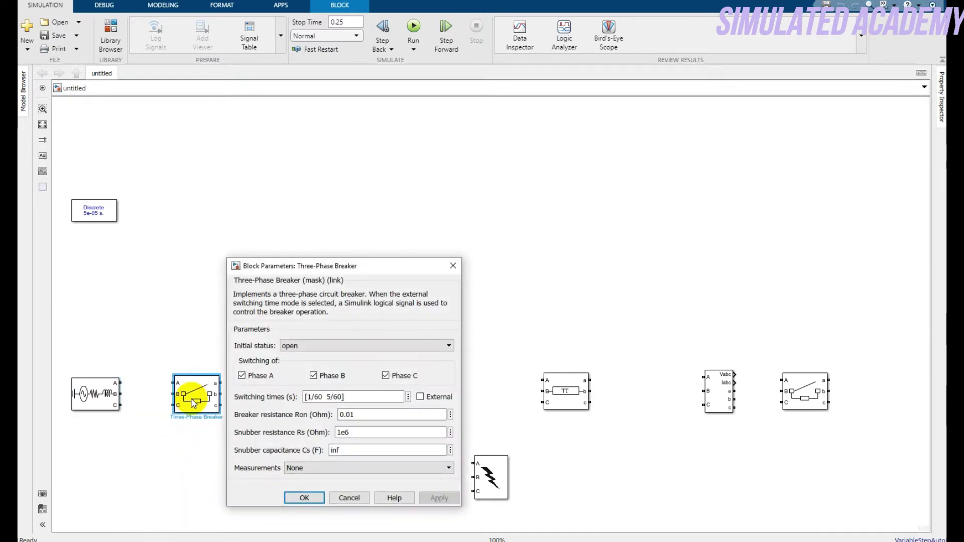
{"action": "left_click", "coordinate": [319, 346]}
{"action": "left_click", "coordinate": [315, 362]}
{"action": "left_click", "coordinate": [421, 397]}
{"action": "left_click", "coordinate": [306, 497]}
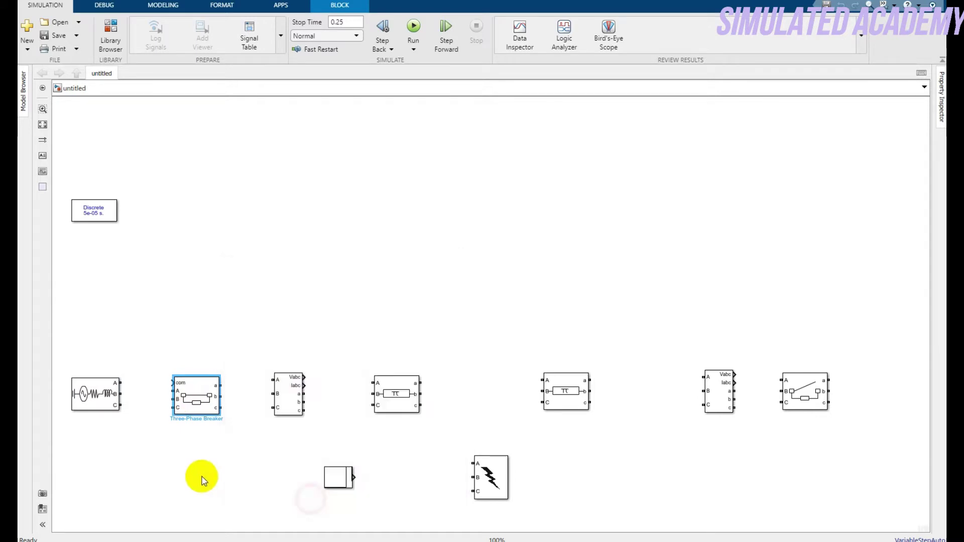
Wire the three-phase source through the first breaker and V-I measurement to the first PI section line, phase by phase
{"action": "left_click", "coordinate": [279, 406]}
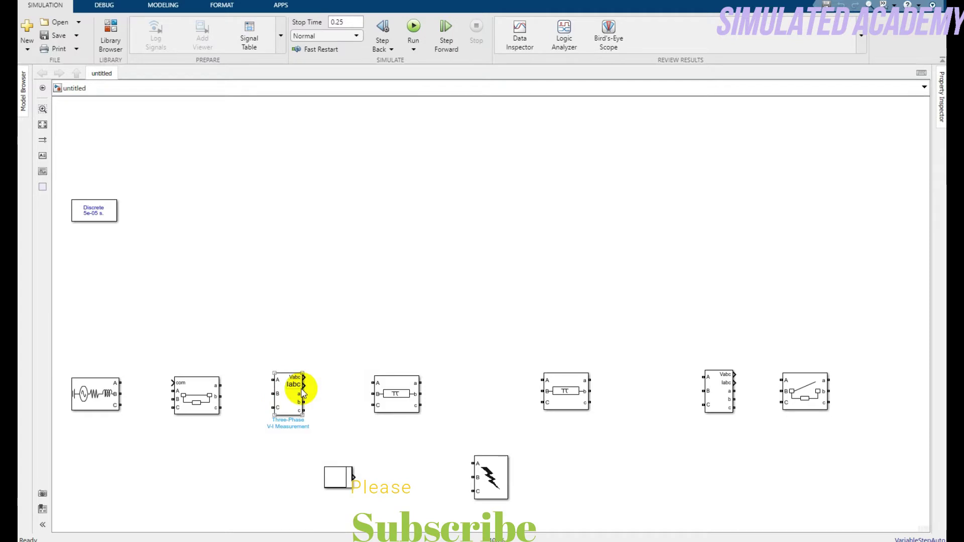
{"action": "double_click", "coordinate": [279, 392]}
{"action": "left_click", "coordinate": [409, 478]}
{"action": "left_click", "coordinate": [397, 406]}
{"action": "left_click_drag", "start_coordinate": [121, 383], "coordinate": [174, 408]}
{"action": "left_click", "coordinate": [213, 394]}
{"action": "mouse_move", "coordinate": [219, 385]}
{"action": "left_mouse_down"}
{"action": "mouse_move", "coordinate": [273, 380]}
{"action": "mouse_move", "coordinate": [262, 394]}
{"action": "mouse_move", "coordinate": [274, 393]}
{"action": "mouse_move", "coordinate": [274, 408]}
{"action": "mouse_move", "coordinate": [376, 389]}
{"action": "left_mouse_up"}
{"action": "left_click", "coordinate": [254, 416]}
{"action": "left_click_drag", "start_coordinate": [304, 401], "coordinate": [374, 397]}
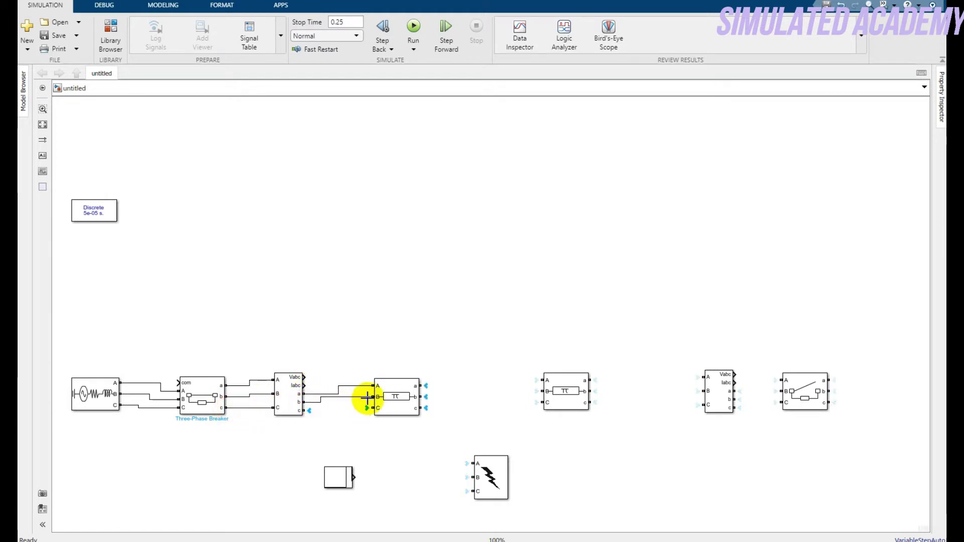
{"action": "left_click_drag", "start_coordinate": [304, 410], "coordinate": [370, 409]}
Set the frequency used for RLC specification to 50 Hz in both PI section line blocks
{"action": "double_click", "coordinate": [395, 393]}
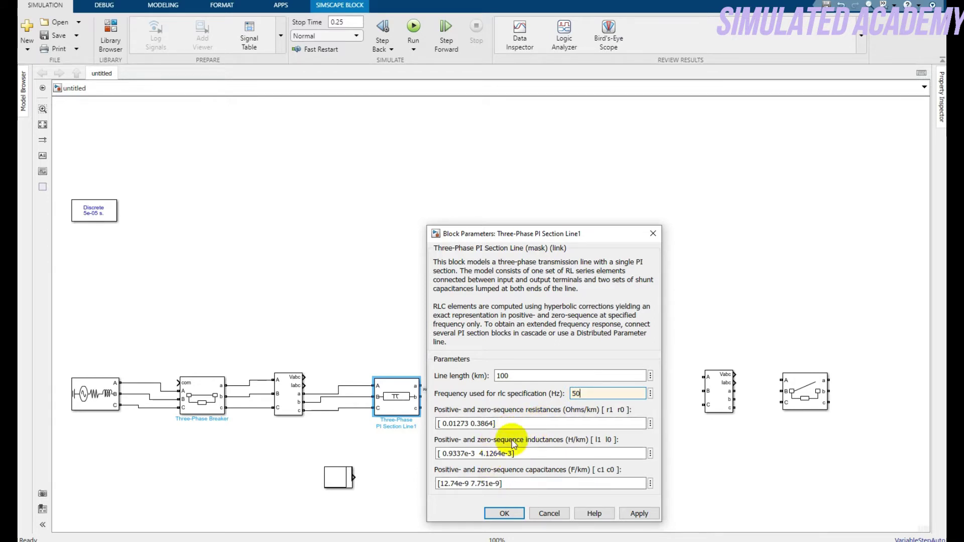
{"action": "left_click", "coordinate": [503, 514]}
{"action": "mouse_move", "coordinate": [559, 390]}
{"action": "left_mouse_down"}
{"action": "mouse_move", "coordinate": [534, 398]}
{"action": "mouse_move", "coordinate": [543, 393]}
{"action": "left_mouse_up"}
{"action": "double_click", "coordinate": [543, 393]}
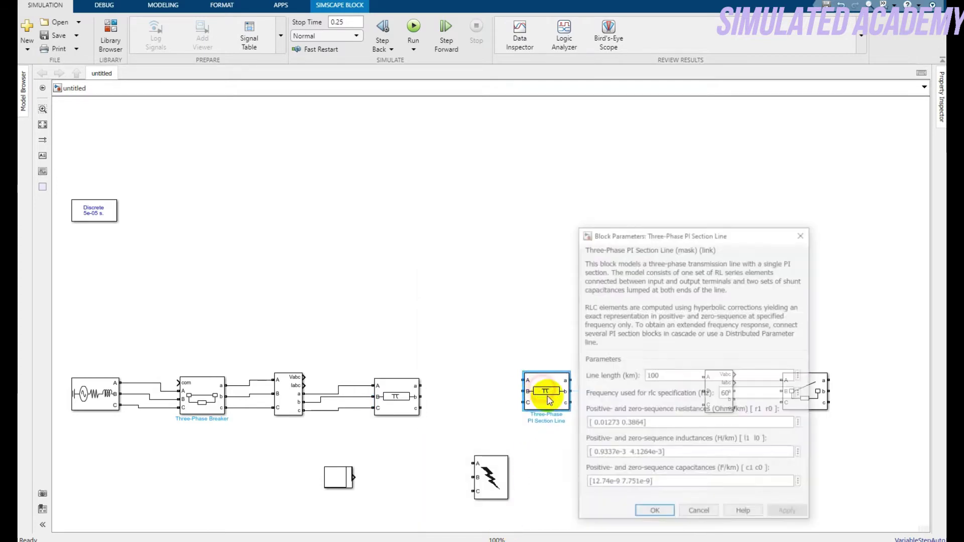
{"action": "double_click", "coordinate": [739, 390]}
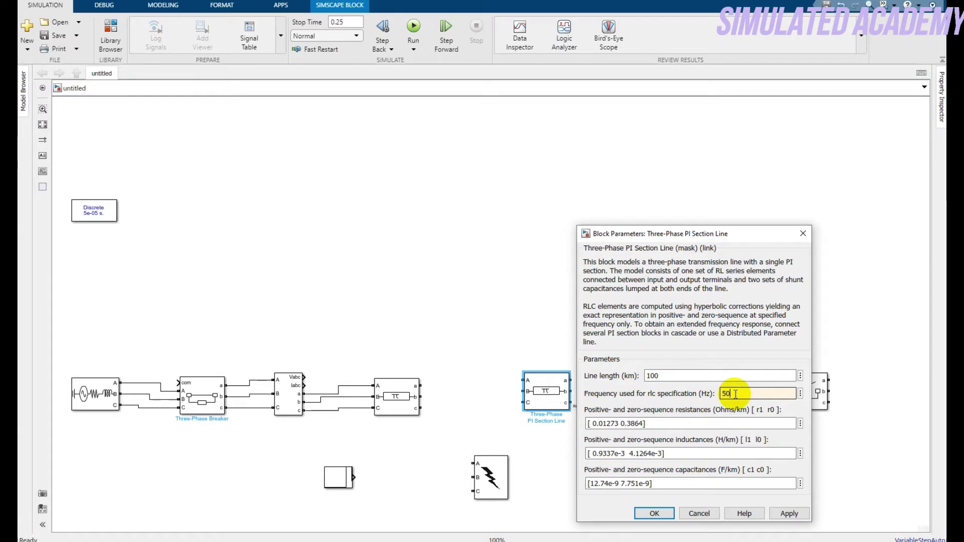
{"action": "left_click", "coordinate": [654, 513]}
Align the second PI section line with the first and connect all three phases between them
{"action": "left_click", "coordinate": [576, 462]}
{"action": "left_click_drag", "start_coordinate": [549, 391], "coordinate": [544, 396]}
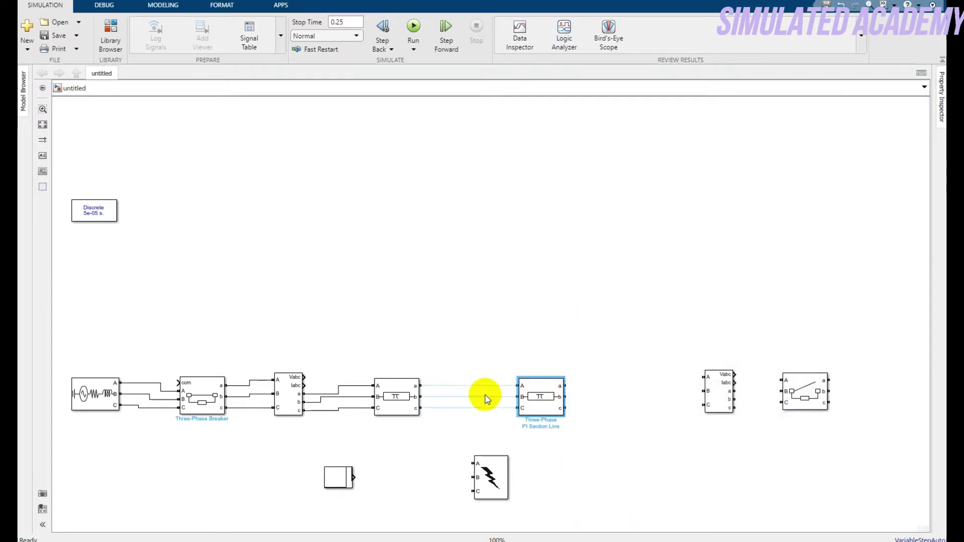
{"action": "left_click", "coordinate": [459, 386]}
{"action": "left_click", "coordinate": [462, 399]}
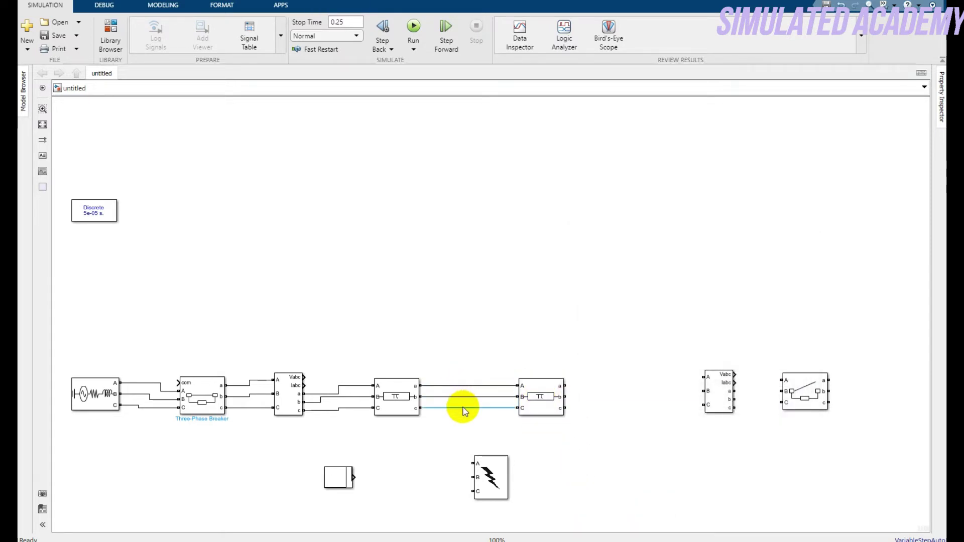
Connect the second PI section line to the second V-I measurement and continue its phases to the second breaker
{"action": "left_click_drag", "start_coordinate": [716, 399], "coordinate": [708, 406]}
{"action": "left_click_drag", "start_coordinate": [565, 386], "coordinate": [697, 380]}
{"action": "left_click_drag", "start_coordinate": [568, 398], "coordinate": [696, 394]}
{"action": "left_click_drag", "start_coordinate": [564, 408], "coordinate": [785, 391]}
{"action": "left_click_drag", "start_coordinate": [727, 409], "coordinate": [793, 403]}
Set the second three-phase breaker's initial status to closed and enable external control of its switching times
{"action": "double_click", "coordinate": [804, 398]}
{"action": "left_click", "coordinate": [706, 342]}
{"action": "left_click", "coordinate": [680, 360]}
{"action": "left_click", "coordinate": [732, 394]}
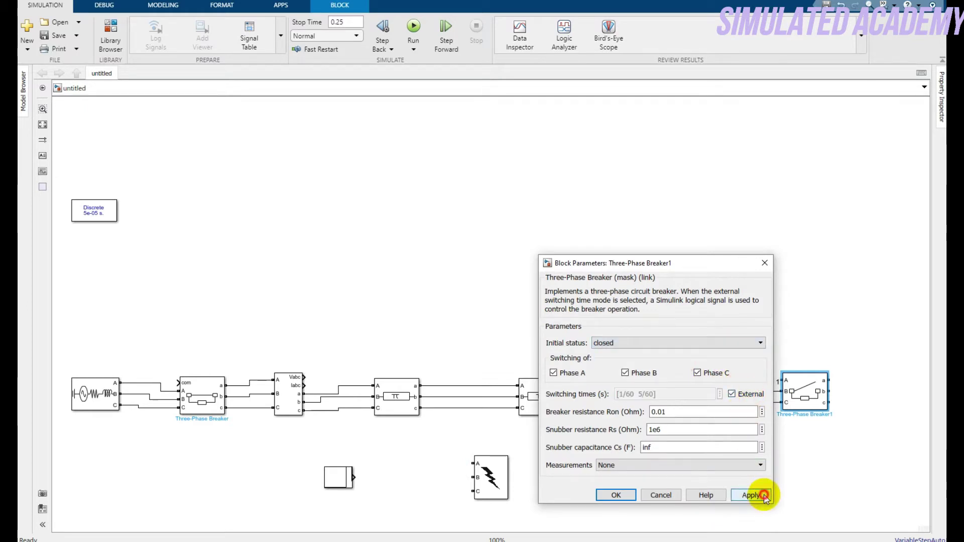
{"action": "left_click", "coordinate": [753, 495]}
{"action": "left_click", "coordinate": [618, 495]}
{"action": "left_click", "coordinate": [820, 394]}
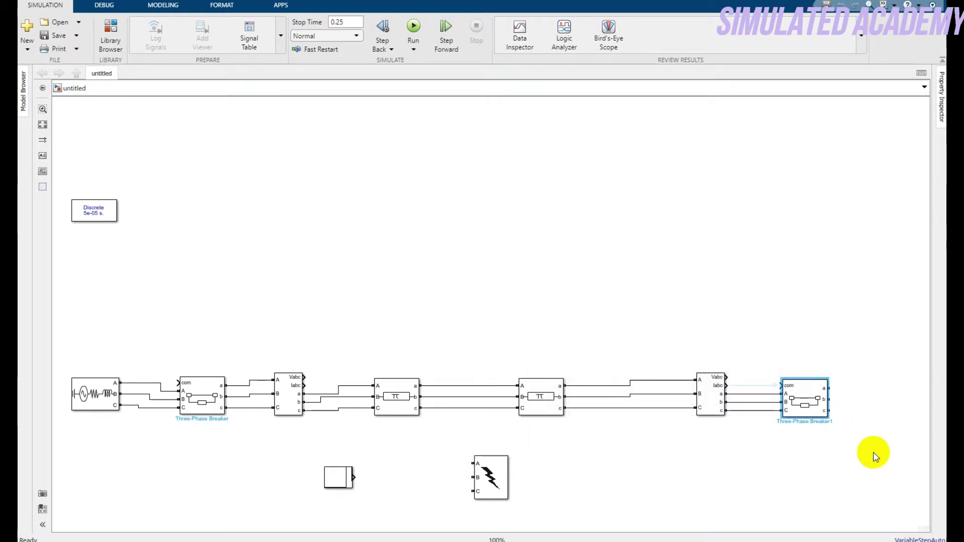
Search the block library for "rlc load", add a Three-Phase Series RLC Load and place it beside the second breaker's outputs
{"action": "left_click", "coordinate": [111, 29]}
{"action": "left_click", "coordinate": [474, 29]}
{"action": "type", "text": "rlc"}
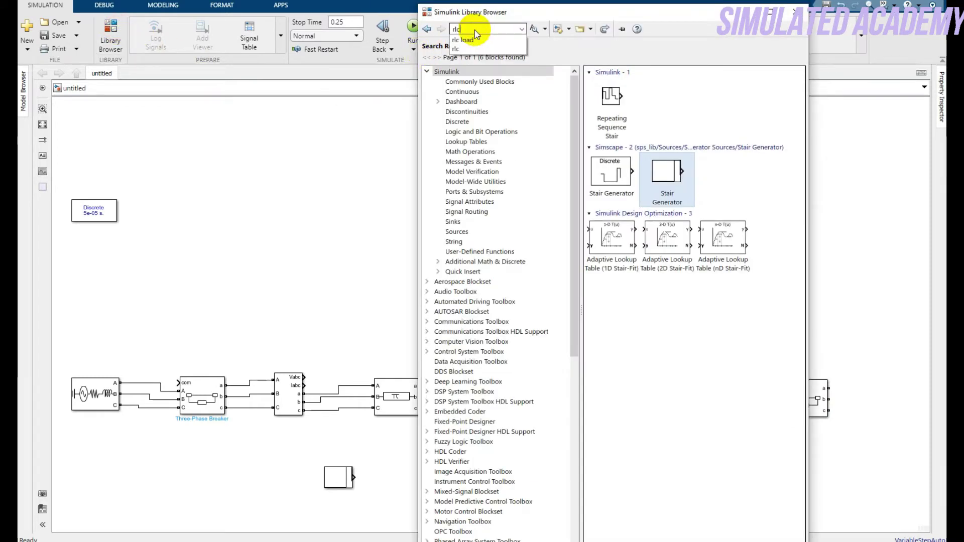
{"action": "type", "text": " load"}
{"action": "key", "text": "Return"}
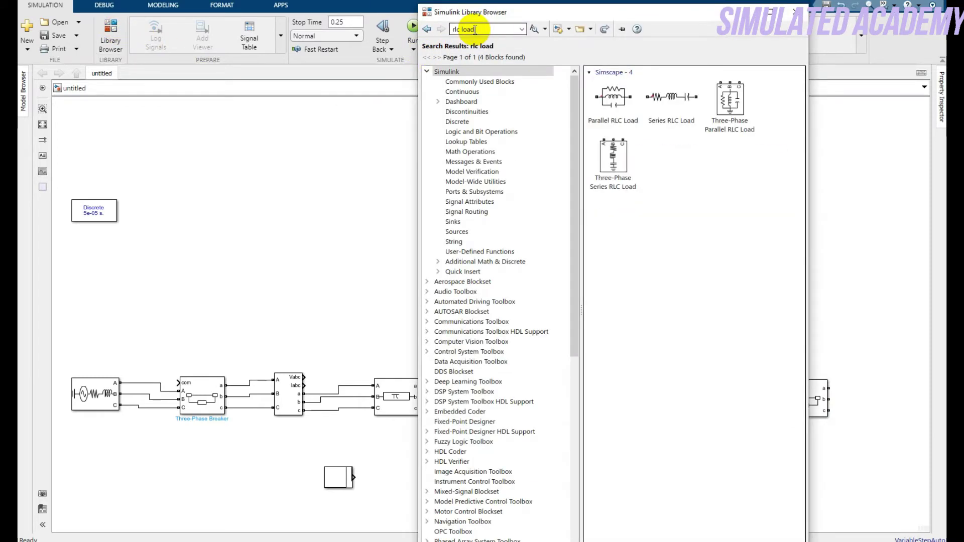
{"action": "left_click", "coordinate": [599, 163]}
{"action": "right_click", "coordinate": [613, 164]}
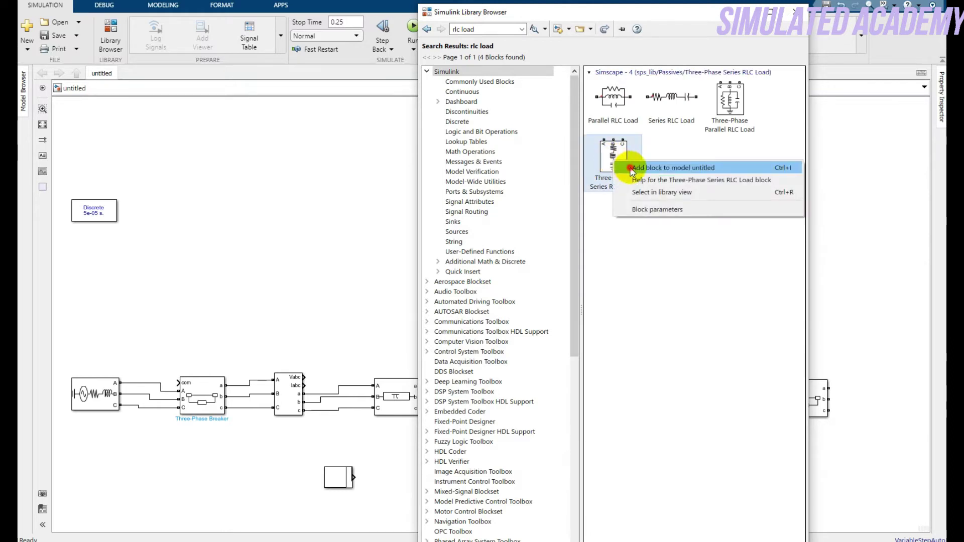
{"action": "left_click", "coordinate": [653, 226]}
{"action": "left_click_drag", "start_coordinate": [495, 317], "coordinate": [679, 362]}
{"action": "left_click_drag", "start_coordinate": [805, 405], "coordinate": [880, 400]}
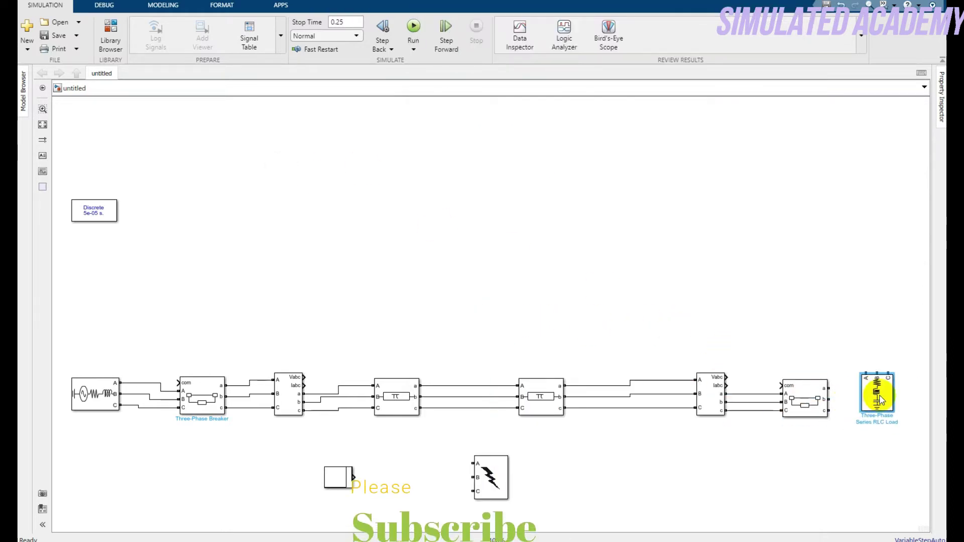
Rotate the series RLC load so its terminals face the second breaker and connect the three phases
{"action": "key", "text": "ctrl+r"}
{"action": "key", "text": "ctrl+r"}
{"action": "key", "text": "ctrl+r"}
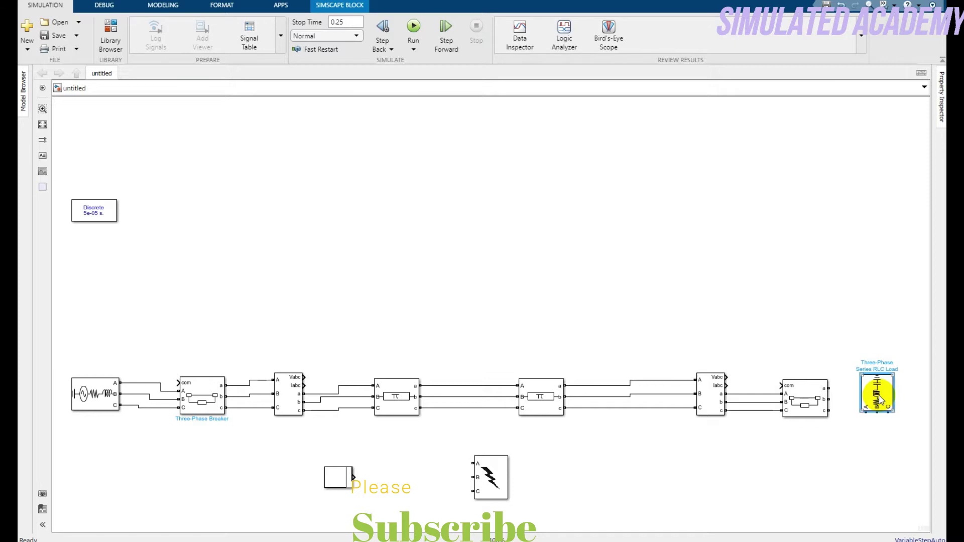
{"action": "left_click_drag", "start_coordinate": [887, 404], "coordinate": [893, 404]}
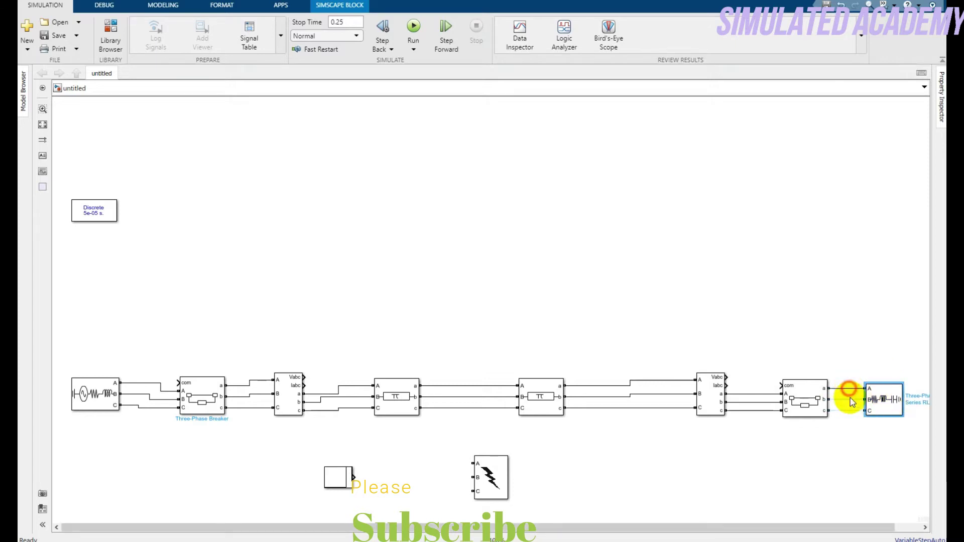
{"action": "left_click", "coordinate": [850, 389]}
{"action": "left_click", "coordinate": [850, 400]}
Set the series RLC load's nominal frequency to 50 Hz
{"action": "double_click", "coordinate": [884, 400]}
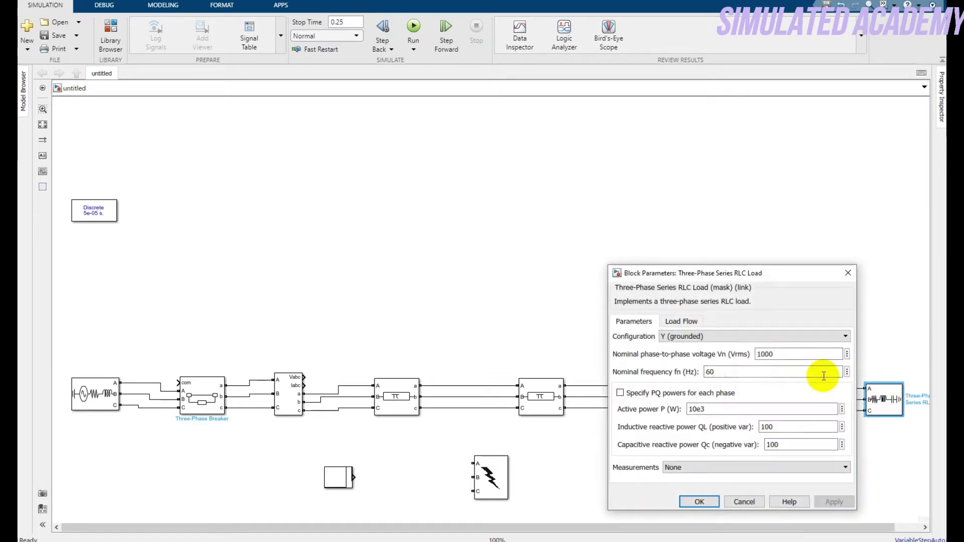
{"action": "left_click_drag", "start_coordinate": [698, 278], "coordinate": [619, 212]}
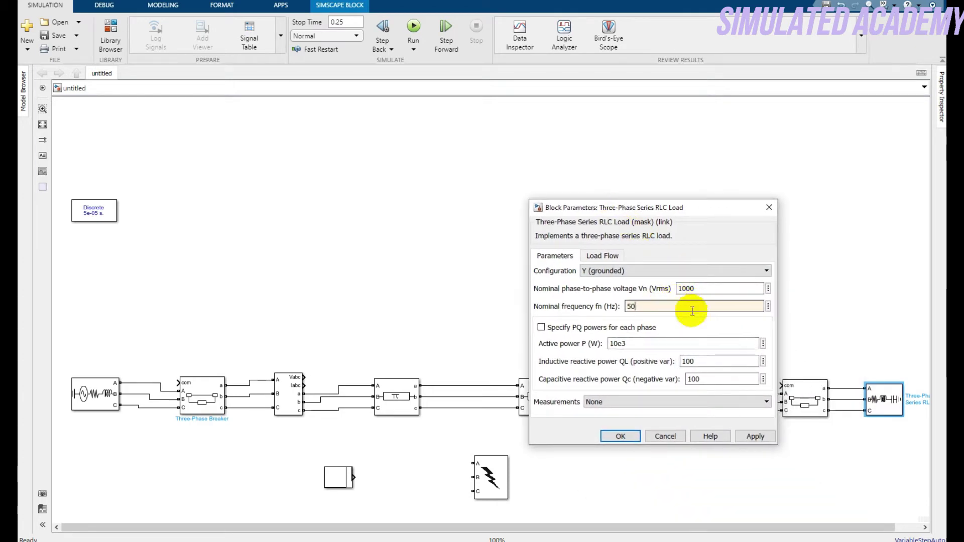
{"action": "left_click", "coordinate": [626, 439]}
Enable external control of the switching times in the Three-Phase Fault block
{"action": "left_click", "coordinate": [481, 469]}
{"action": "double_click", "coordinate": [485, 470]}
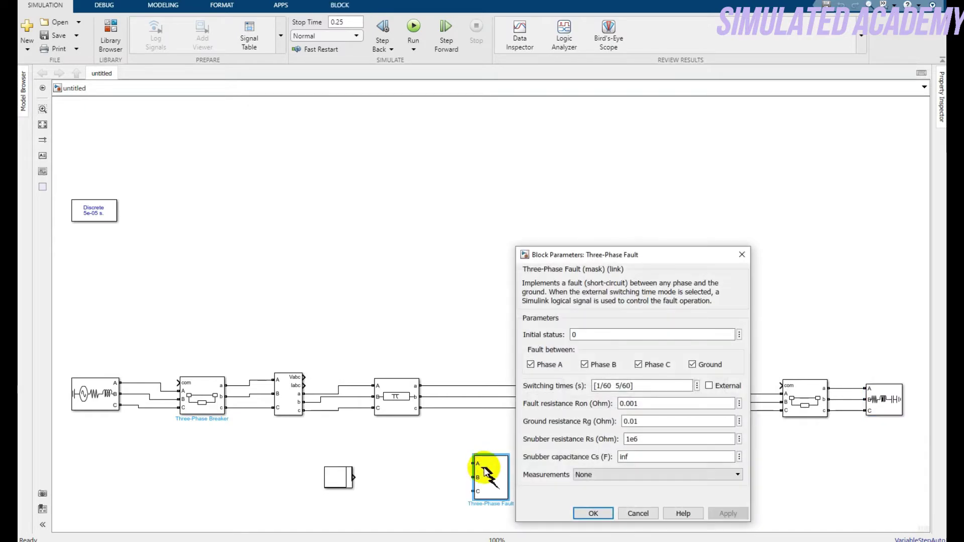
{"action": "left_click", "coordinate": [709, 385]}
{"action": "left_click", "coordinate": [609, 520]}
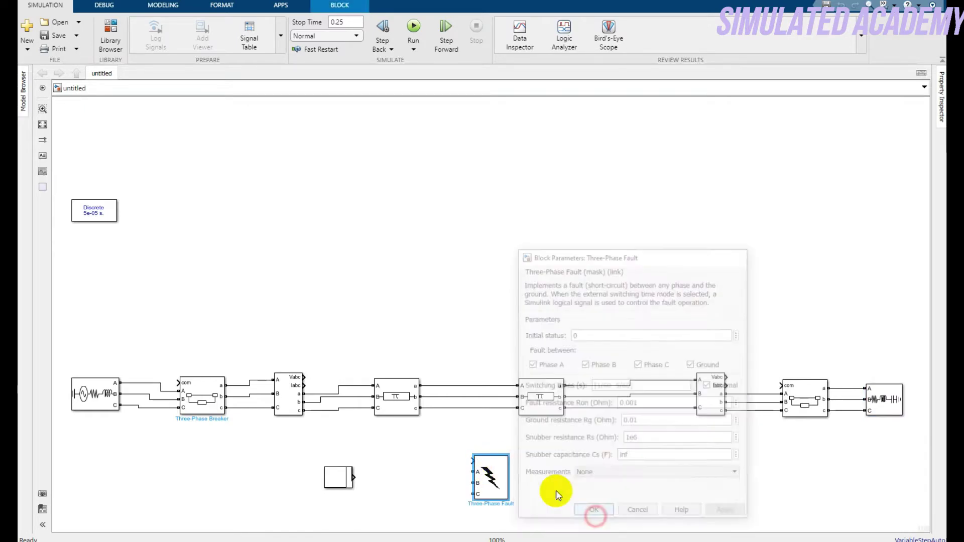
Connect the fault block's A, B and C terminals to the corresponding phases between the two PI section lines
{"action": "left_click_drag", "start_coordinate": [473, 471], "coordinate": [469, 397]}
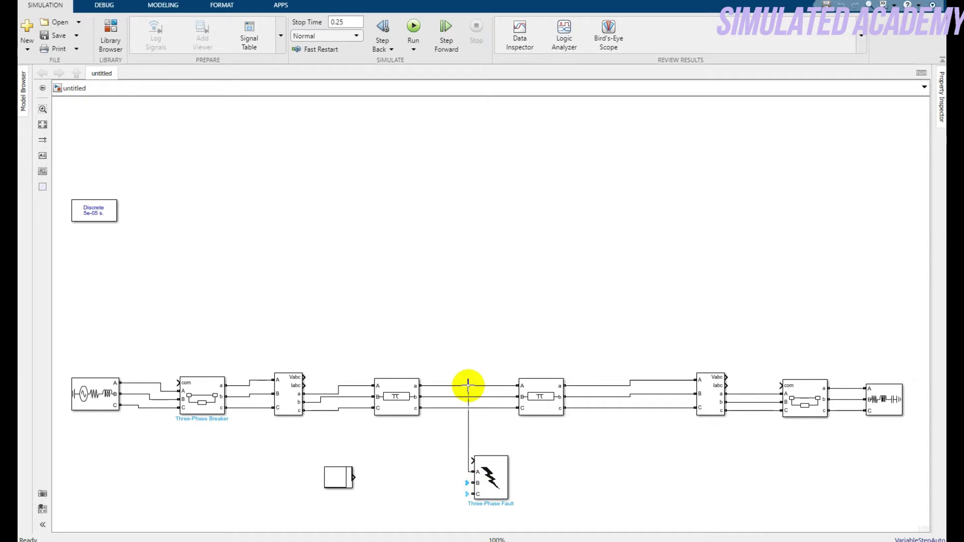
{"action": "left_click_drag", "start_coordinate": [473, 483], "coordinate": [464, 397]}
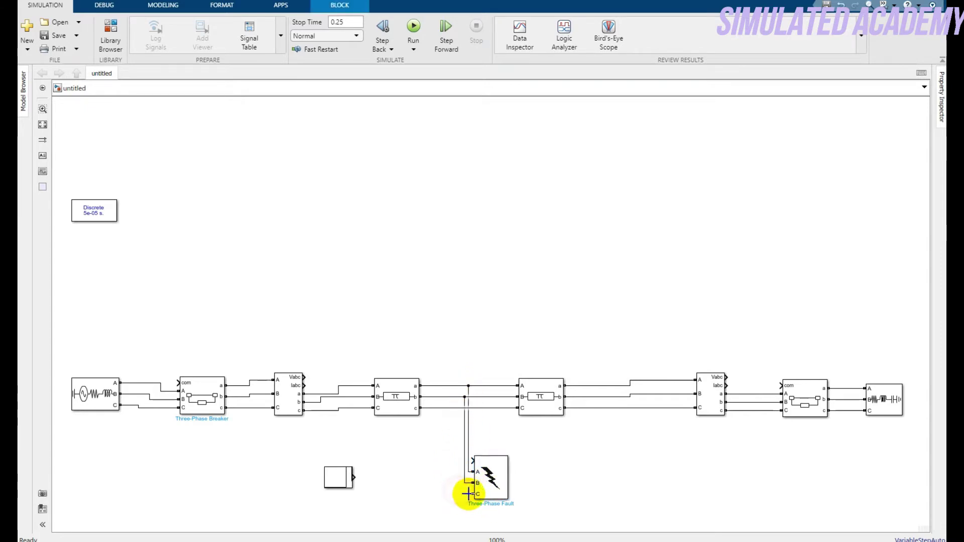
{"action": "left_click_drag", "start_coordinate": [472, 495], "coordinate": [454, 408]}
Reposition the fault block and Stair Generator, and connect the generator's output to the fault's control input
{"action": "left_click_drag", "start_coordinate": [497, 472], "coordinate": [523, 477]}
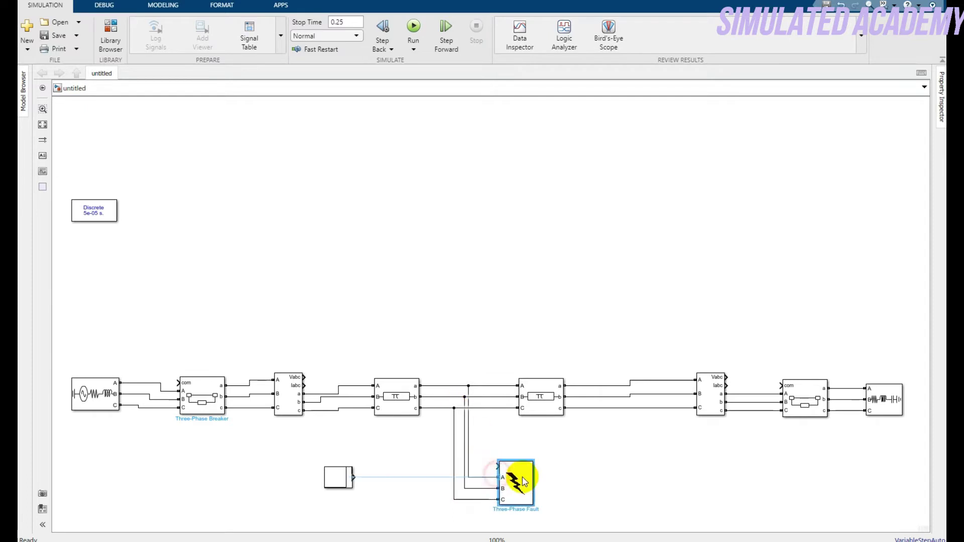
{"action": "left_click_drag", "start_coordinate": [338, 477], "coordinate": [366, 468]}
{"action": "left_click", "coordinate": [419, 466]}
{"action": "double_click", "coordinate": [366, 465]}
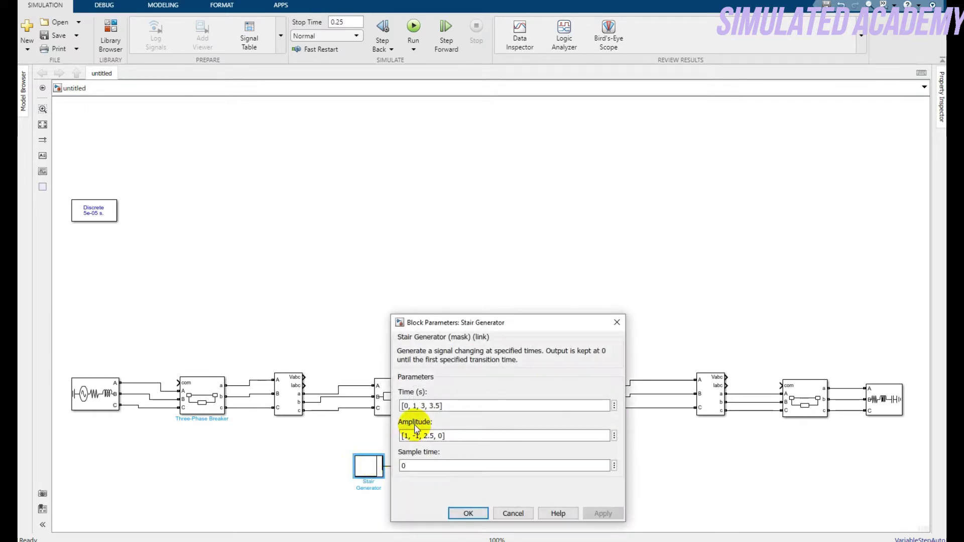
{"action": "triple_click", "coordinate": [419, 408]}
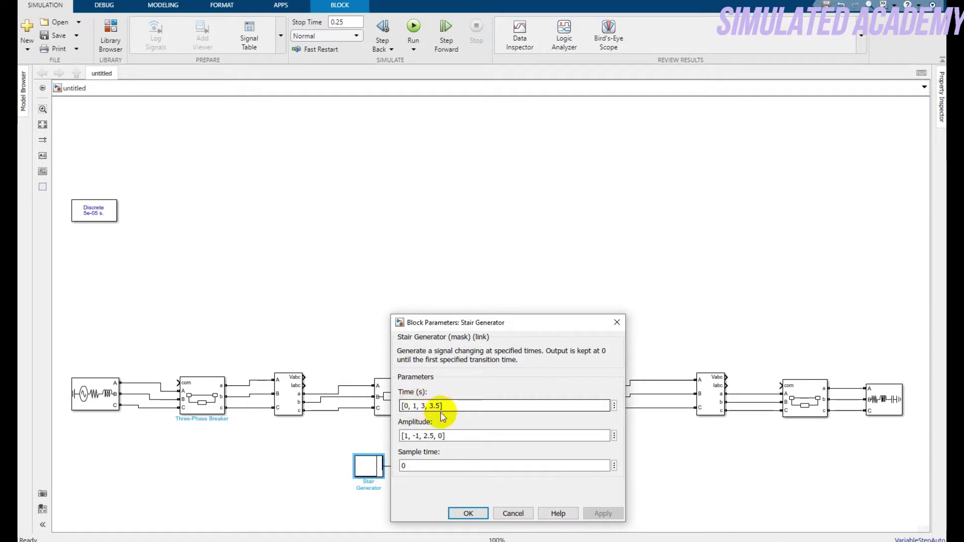
{"action": "key", "text": "Return"}
Enter [0, 0.02, 0.14, 0.] as the Stair Generator's transition times
{"action": "double_click", "coordinate": [368, 466]}
{"action": "triple_click", "coordinate": [411, 405]}
{"action": "left_click", "coordinate": [414, 405]}
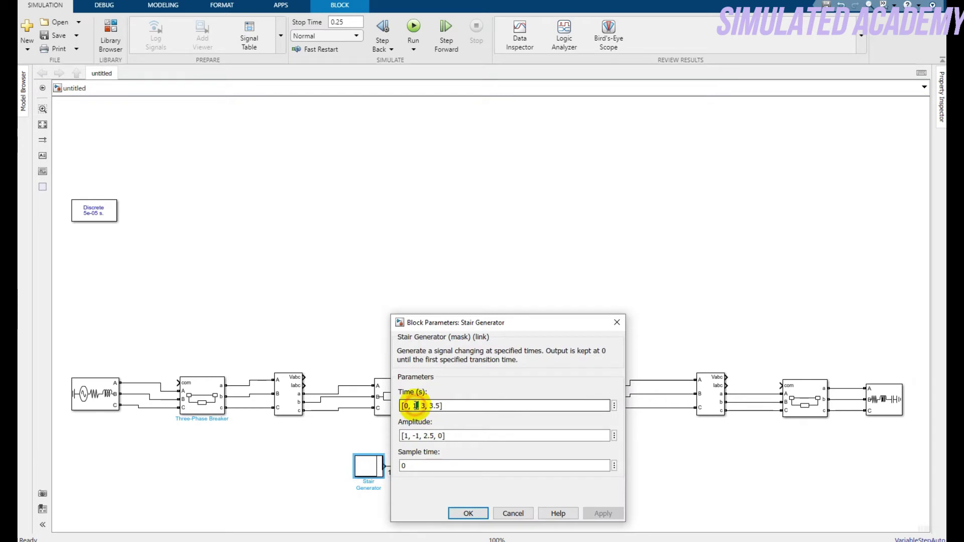
{"action": "key", "text": "BackSpace"}
{"action": "type", "text": "0.2"}
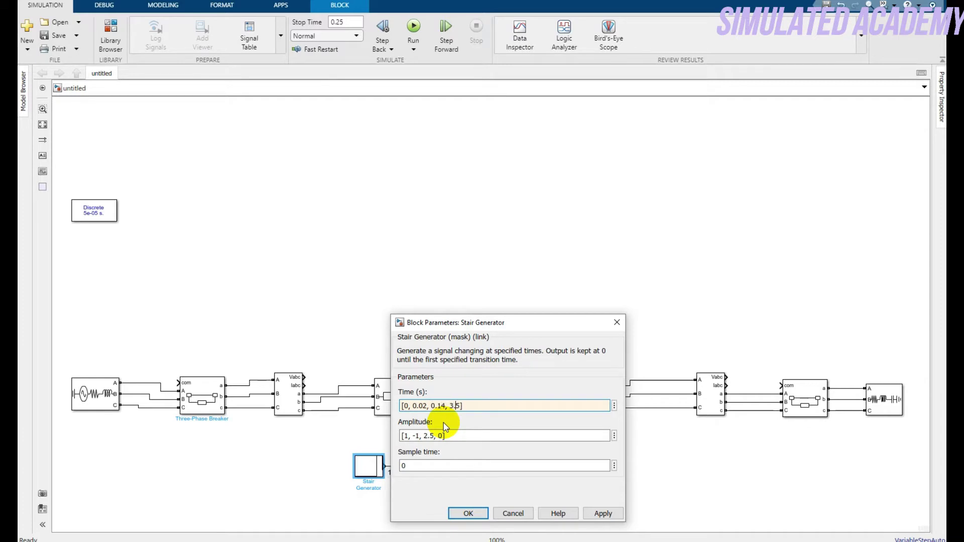
{"action": "type", "text": "0."}
Set the Stair Generator's amplitudes to [0, 0, 0, 0] and try to accept the parameters
{"action": "left_click_drag", "start_coordinate": [445, 436], "coordinate": [405, 436]}
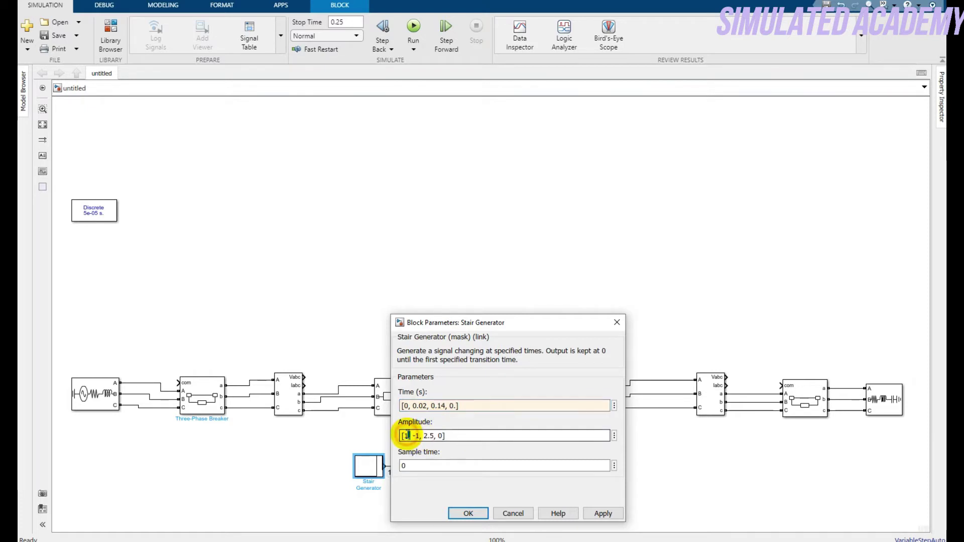
{"action": "key", "text": "BackSpace"}
{"action": "type", "text": "0"}
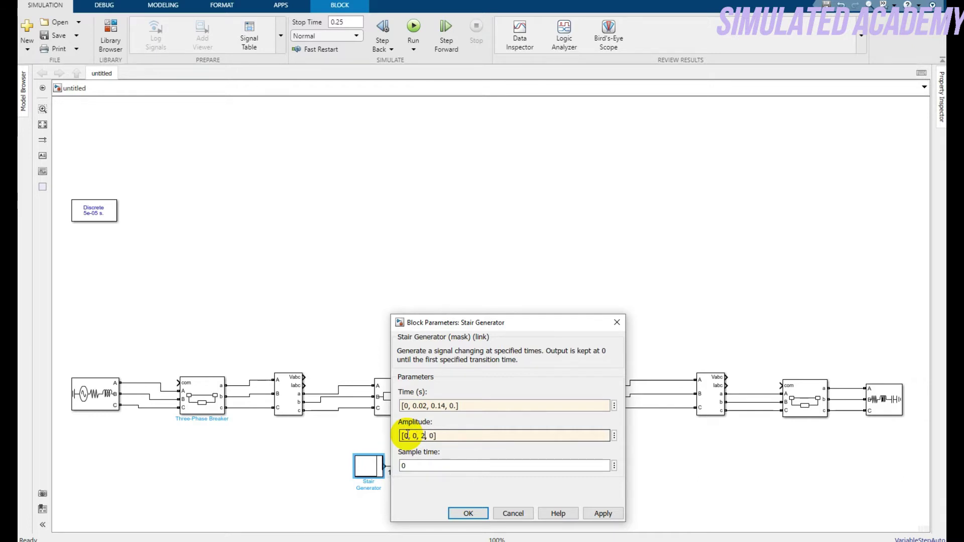
{"action": "type", "text": "0"}
{"action": "left_click", "coordinate": [468, 514]}
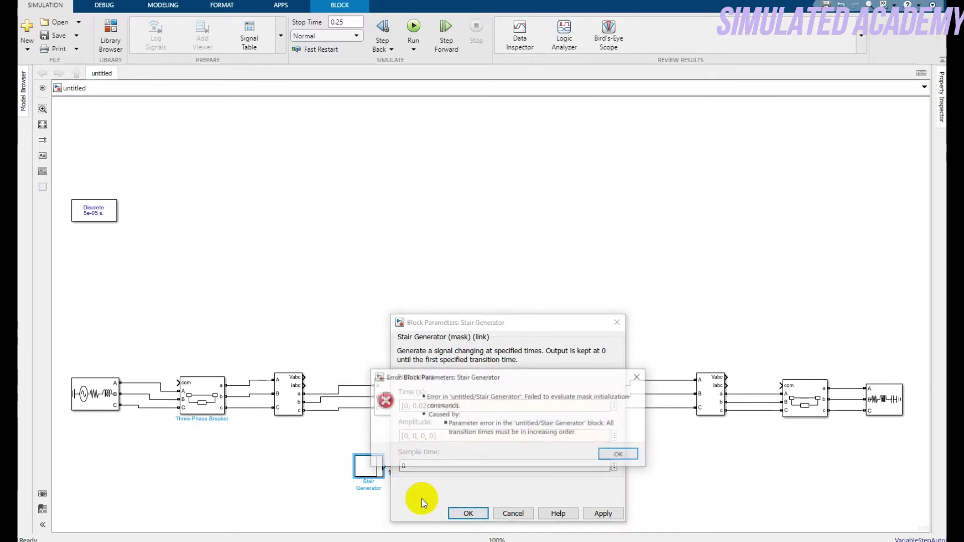
{"action": "left_click", "coordinate": [618, 455]}
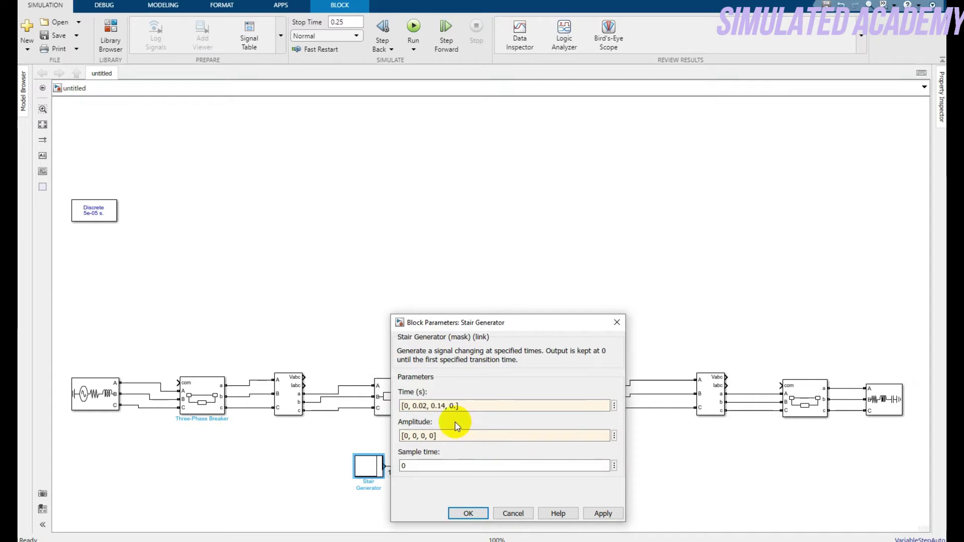
Set the Stair Generator's last transition time to 0.2 and accept the parameters
{"action": "left_click", "coordinate": [454, 406]}
{"action": "left_click_drag", "start_coordinate": [453, 406], "coordinate": [459, 407]}
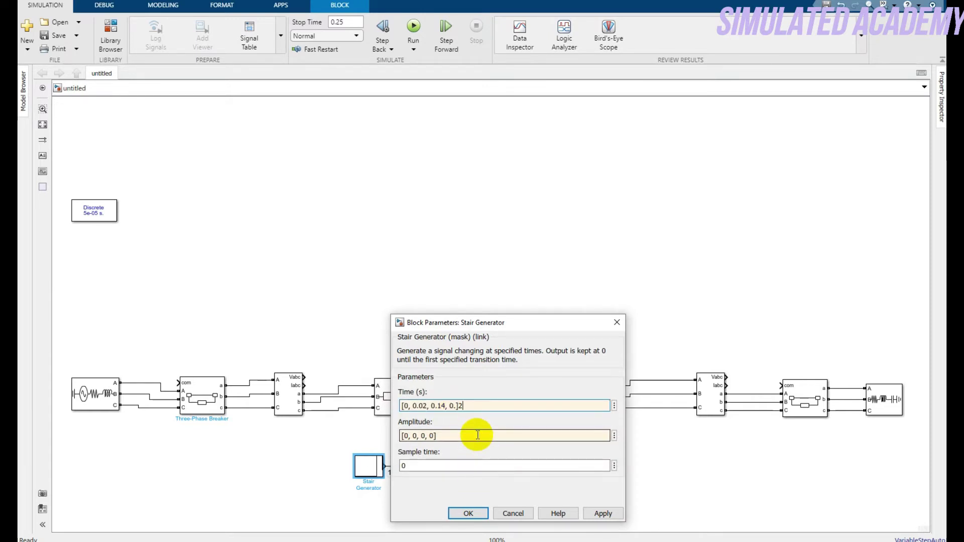
{"action": "left_click", "coordinate": [474, 514]}
{"action": "left_click", "coordinate": [409, 370]}
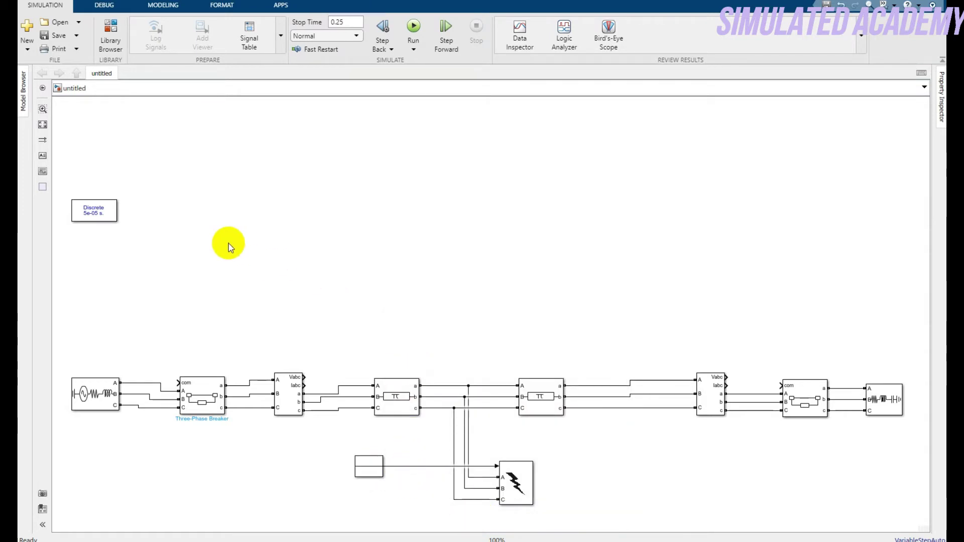
Search the block library for demux and pick the standard Simulink Demux block
{"action": "left_click", "coordinate": [108, 39]}
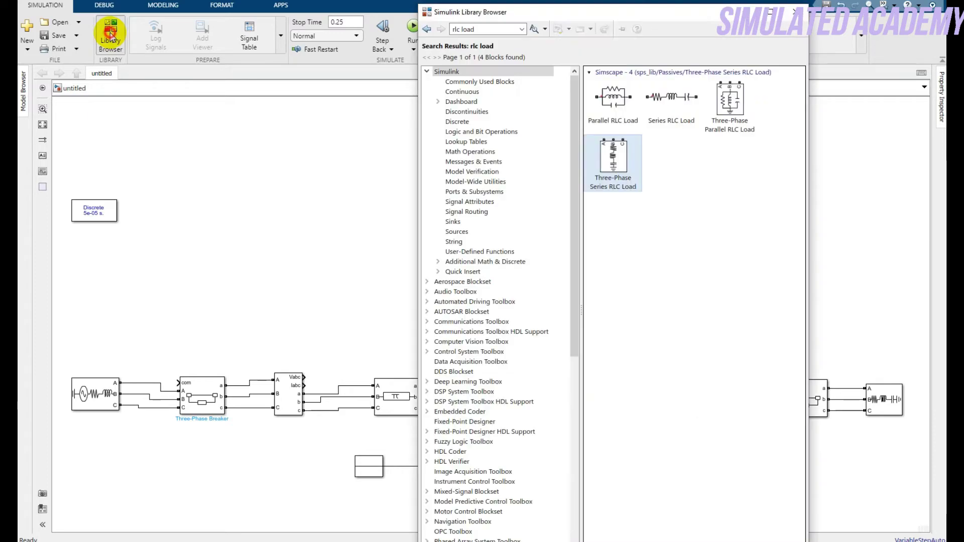
{"action": "left_click", "coordinate": [488, 30]}
{"action": "type", "text": "demux"}
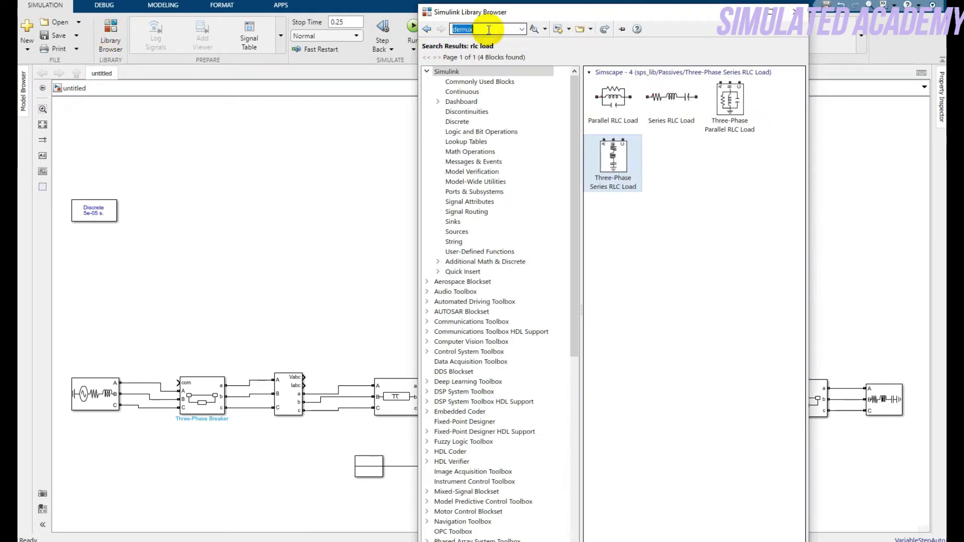
{"action": "key", "text": "Return"}
{"action": "right_click", "coordinate": [611, 90]}
{"action": "left_click", "coordinate": [611, 91]}
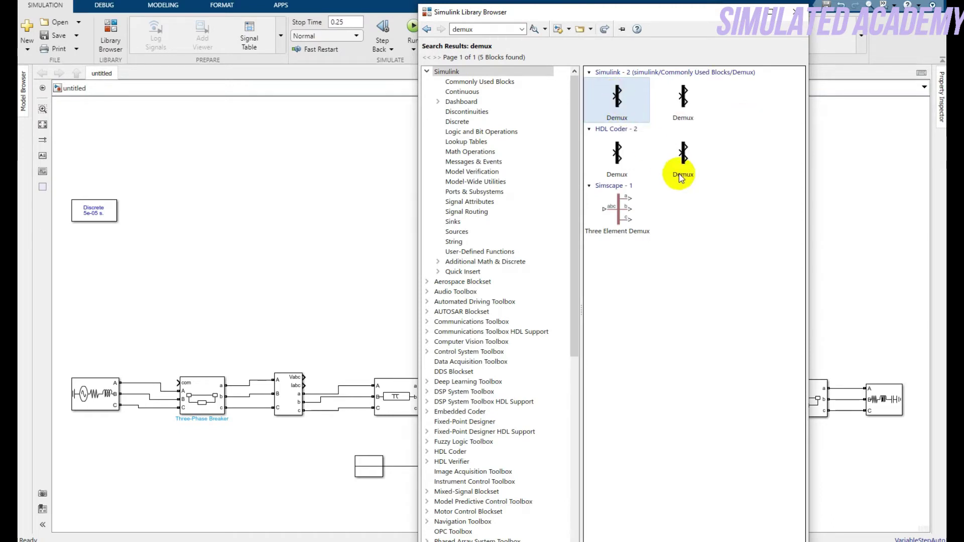
{"action": "left_click", "coordinate": [355, 110]}
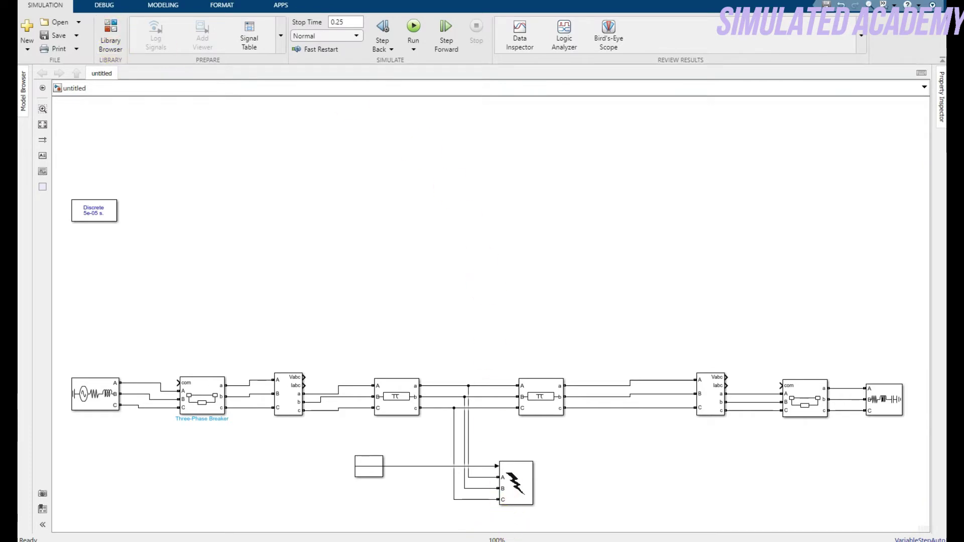
Add two Demux blocks to the empty canvas area above the transmission line
{"action": "mouse_move", "coordinate": [465, 541]}
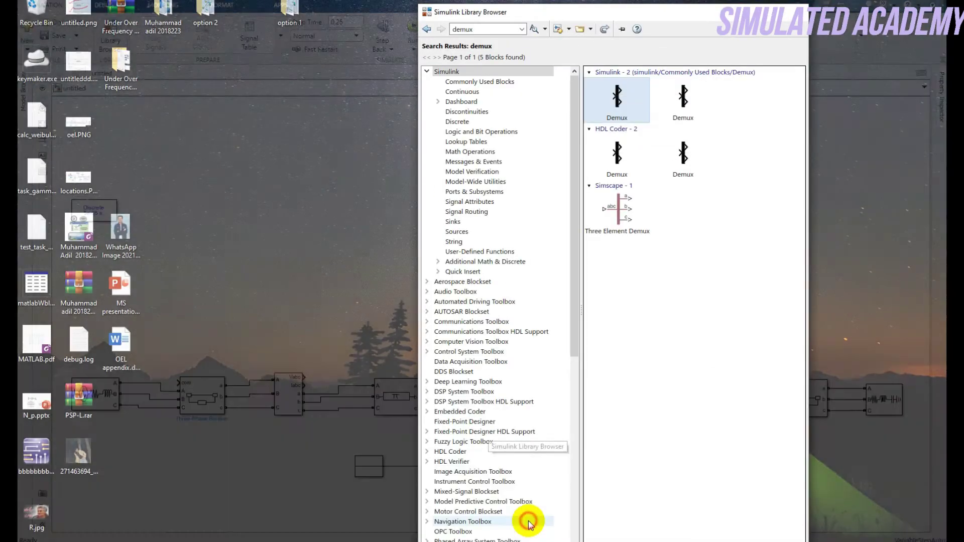
{"action": "left_click", "coordinate": [526, 514]}
{"action": "left_click_drag", "start_coordinate": [590, 14], "coordinate": [629, 40]}
{"action": "left_click", "coordinate": [303, 160]}
{"action": "left_click_drag", "start_coordinate": [505, 307], "coordinate": [453, 220]}
{"action": "left_click", "coordinate": [497, 291]}
{"action": "key", "text": "Delete"}
Align the second Demux block directly below the first one
{"action": "left_click_drag", "start_coordinate": [459, 269], "coordinate": [452, 267]}
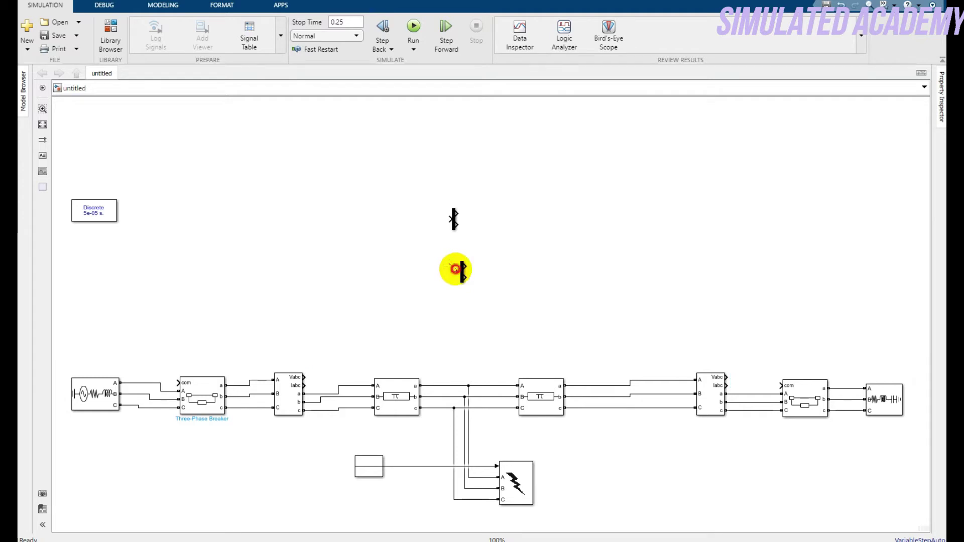
{"action": "left_click", "coordinate": [455, 272]}
{"action": "left_click_drag", "start_coordinate": [462, 274], "coordinate": [453, 256]}
Set the number of outputs to 3 for both Demux blocks
{"action": "left_click", "coordinate": [454, 221]}
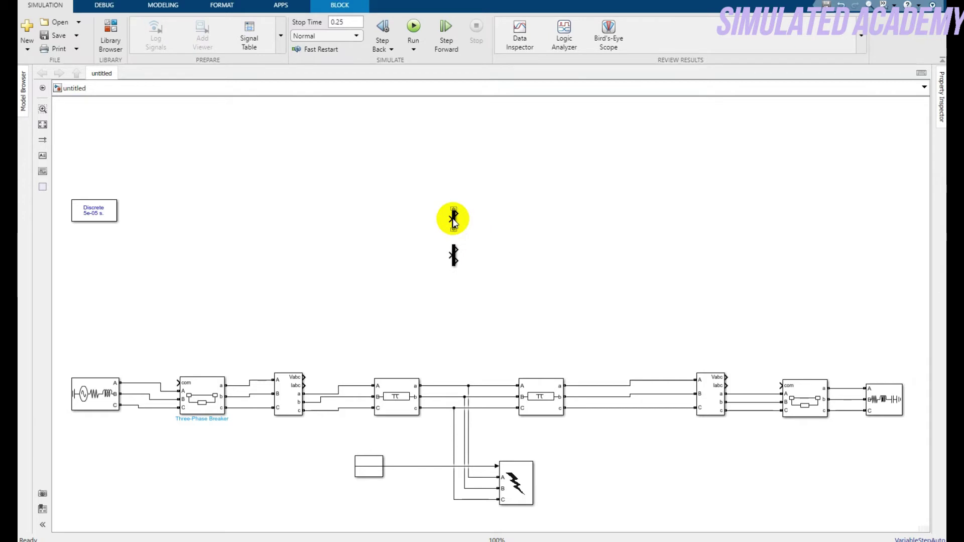
{"action": "double_click", "coordinate": [454, 221]}
{"action": "double_click", "coordinate": [500, 218]}
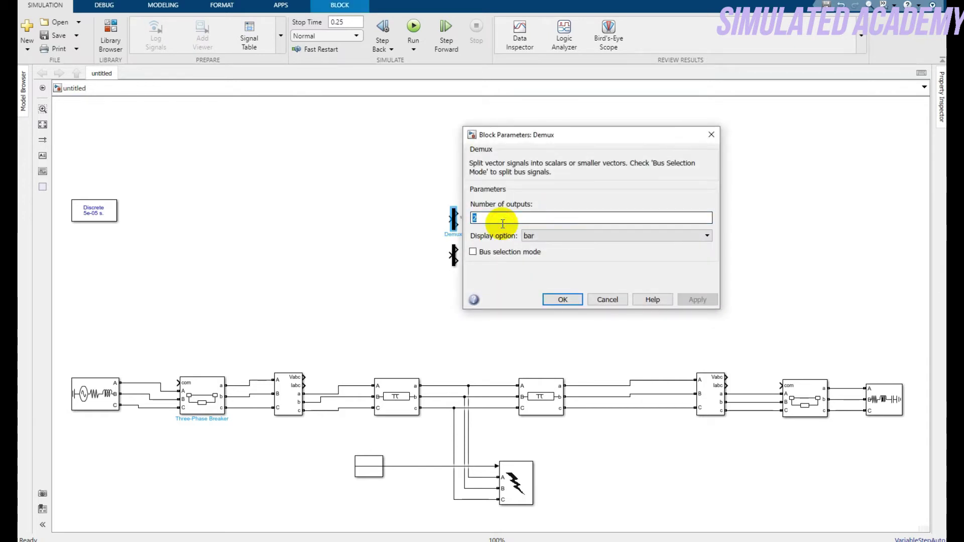
{"action": "type", "text": "3"}
{"action": "left_click", "coordinate": [561, 299]}
{"action": "double_click", "coordinate": [453, 255]}
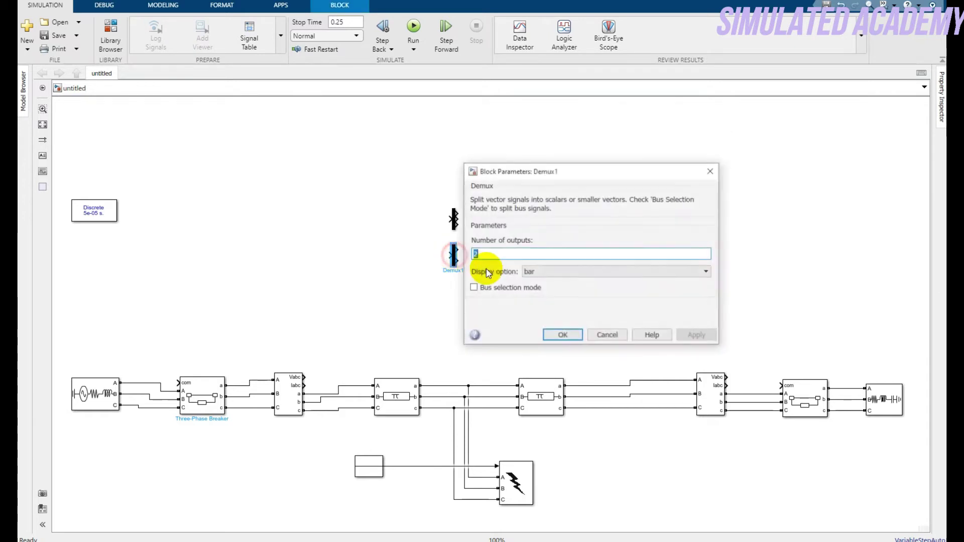
{"action": "type", "text": "3"}
{"action": "left_click", "coordinate": [563, 335]}
Enlarge both Demux blocks into tall bars of similar size, stacked one above the other
{"action": "left_click", "coordinate": [454, 216]}
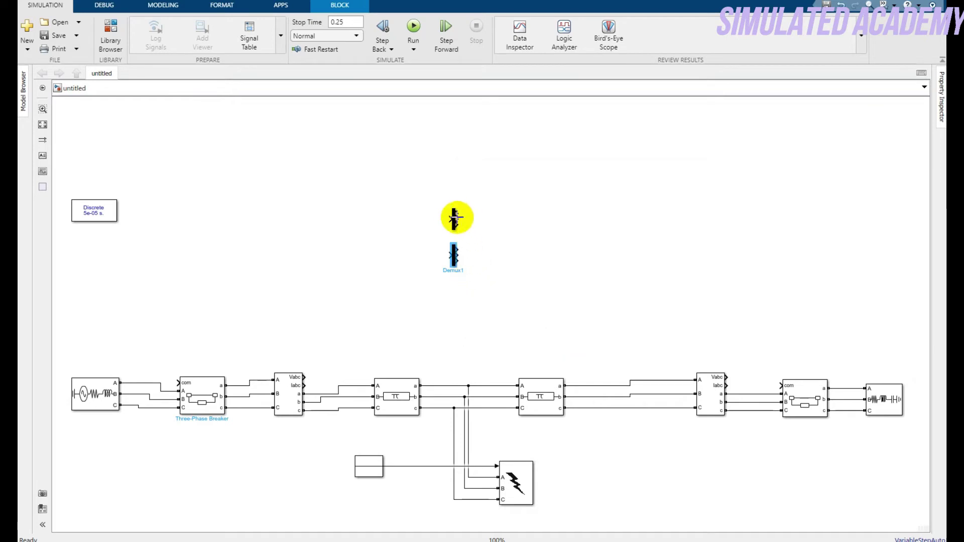
{"action": "left_click_drag", "start_coordinate": [456, 214], "coordinate": [467, 162]}
{"action": "key", "text": "Delete"}
{"action": "left_click", "coordinate": [454, 216]}
{"action": "left_click", "coordinate": [454, 256]}
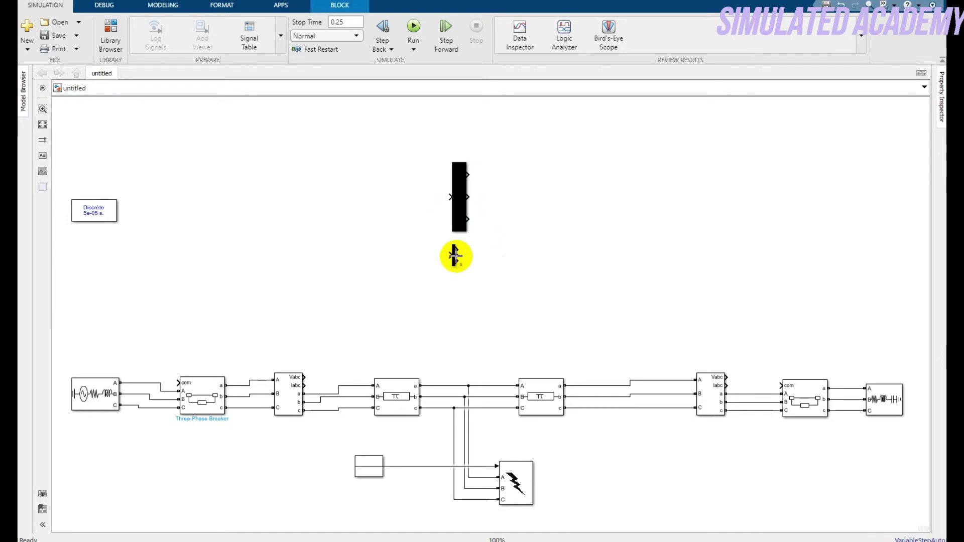
{"action": "mouse_move", "coordinate": [456, 267]}
{"action": "left_mouse_down"}
{"action": "mouse_move", "coordinate": [487, 312]}
{"action": "mouse_move", "coordinate": [469, 318]}
{"action": "mouse_move", "coordinate": [456, 278]}
{"action": "left_mouse_up"}
{"action": "left_click", "coordinate": [505, 279]}
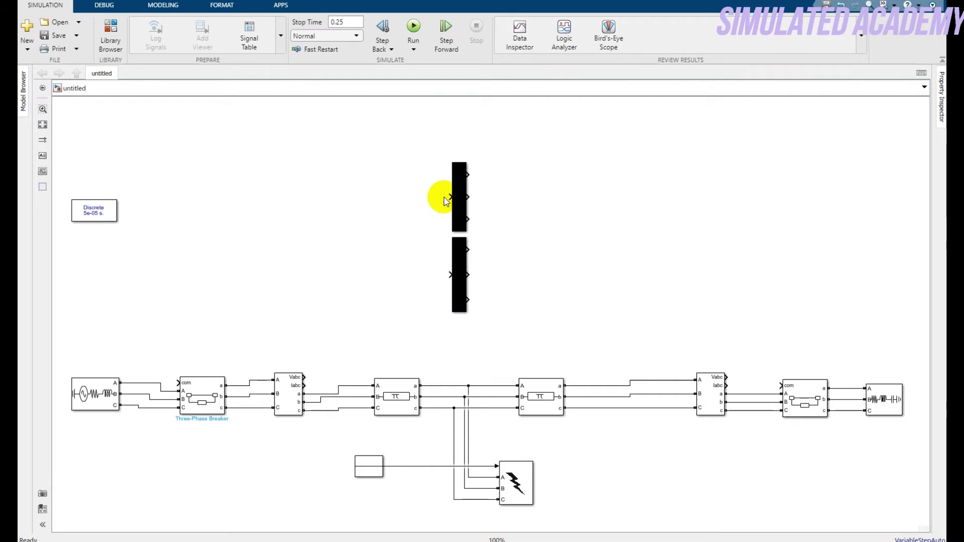
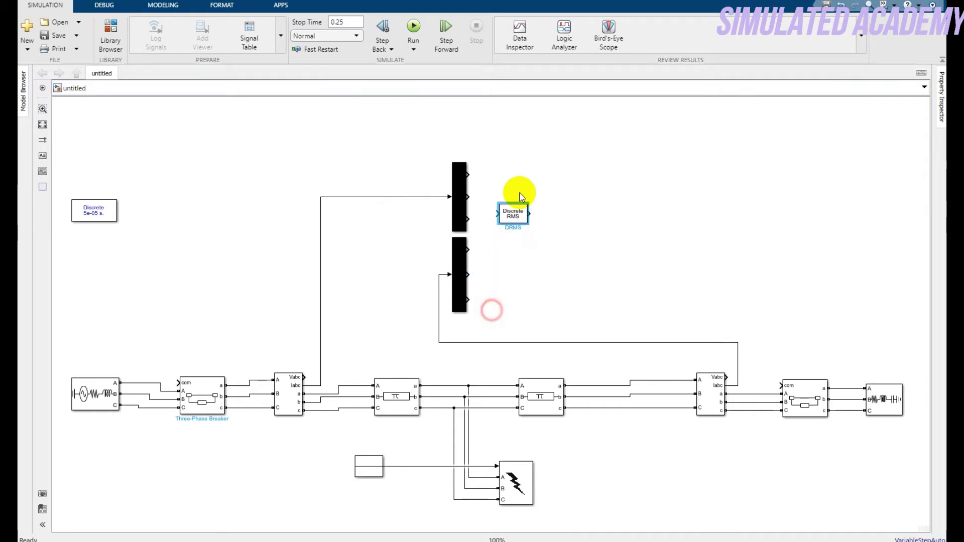
Place the Discrete RMS block beside the upper Demux and stack two copies of it directly below
{"action": "left_click", "coordinate": [521, 205]}
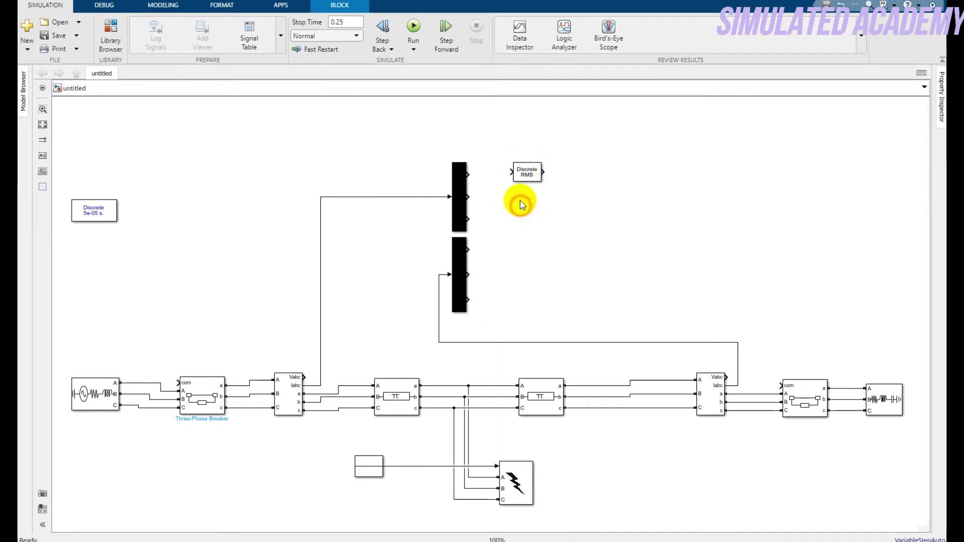
{"action": "key", "text": "ctrl+v"}
{"action": "left_click", "coordinate": [523, 232]}
{"action": "left_click_drag", "start_coordinate": [535, 226], "coordinate": [527, 205]}
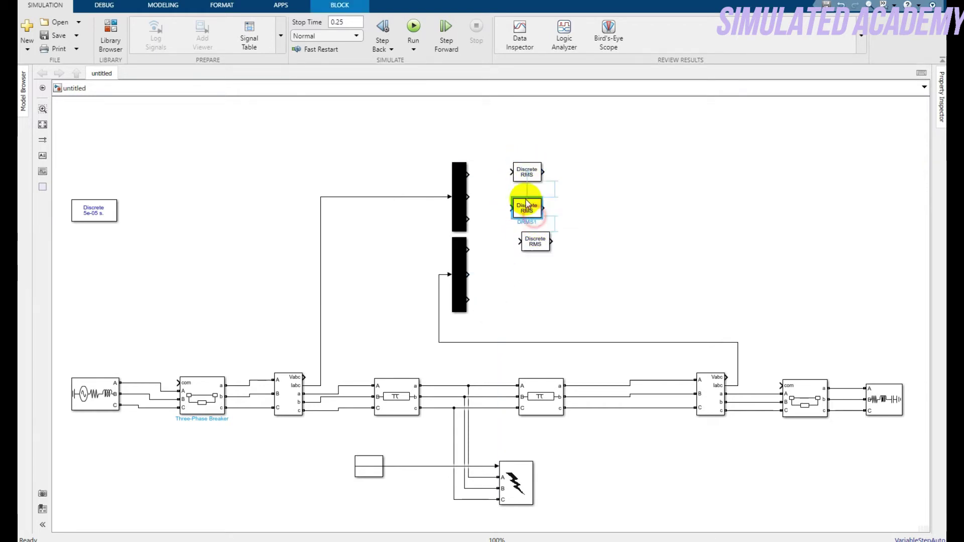
{"action": "left_click_drag", "start_coordinate": [535, 245], "coordinate": [531, 226]}
{"action": "left_click", "coordinate": [527, 255]}
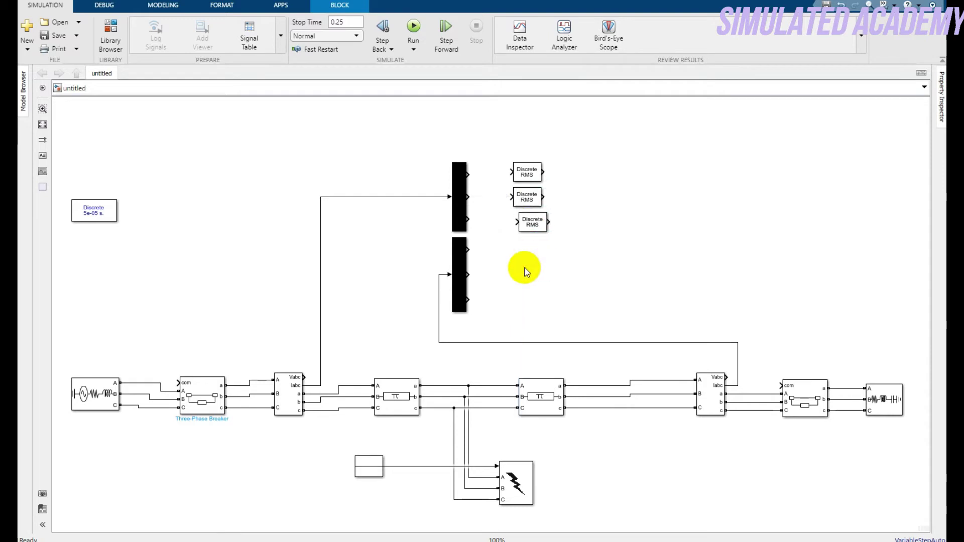
Add three more copies of the Discrete RMS block and stack them beside the lower Demux
{"action": "key", "text": "ctrl+v"}
{"action": "left_click", "coordinate": [530, 287]}
{"action": "key", "text": "ctrl+v"}
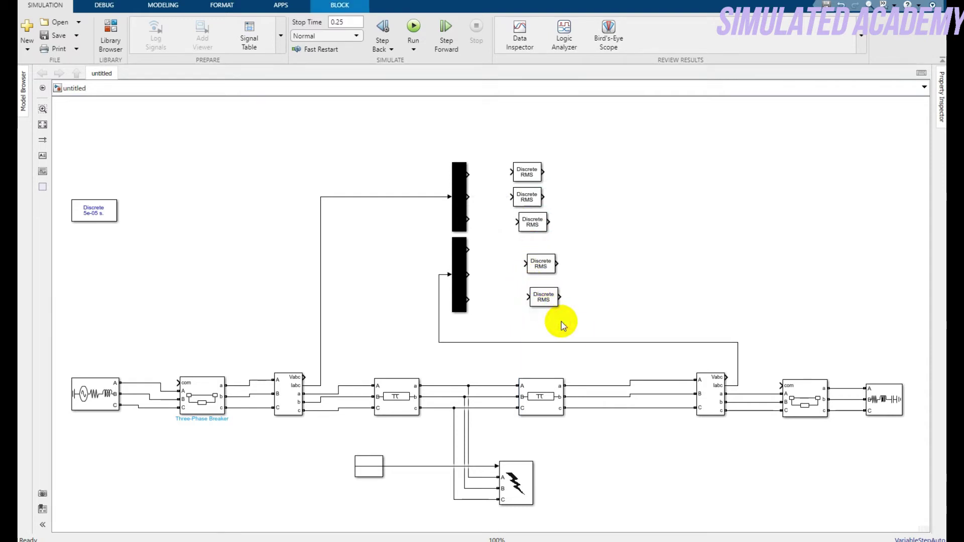
{"action": "key", "text": "ctrl+v"}
{"action": "left_click_drag", "start_coordinate": [542, 264], "coordinate": [534, 247]}
{"action": "left_click_drag", "start_coordinate": [542, 296], "coordinate": [533, 282]}
{"action": "left_click_drag", "start_coordinate": [573, 329], "coordinate": [532, 308]}
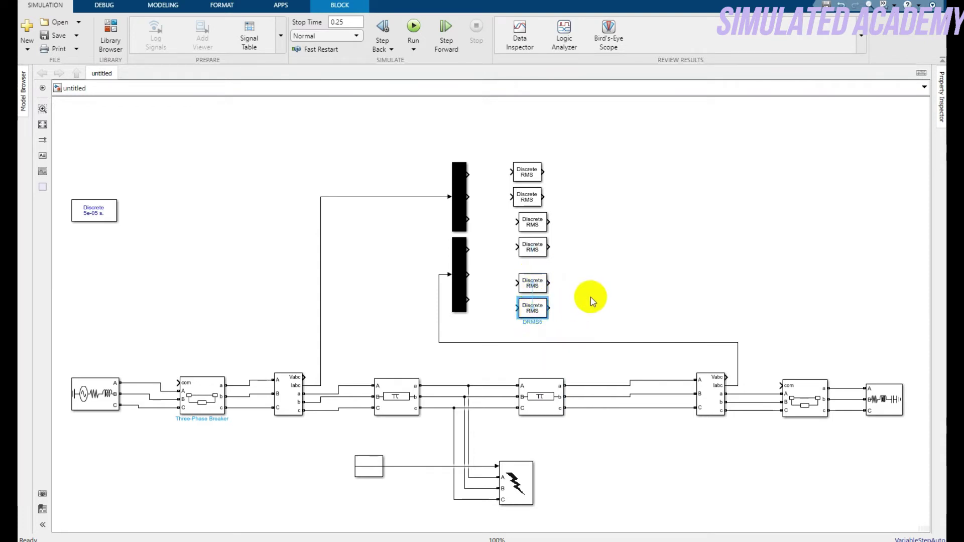
Add three Sum blocks from the library and arrange them in a descending diagonal to the right of the Discrete RMS blocks
{"action": "left_click", "coordinate": [110, 35]}
{"action": "triple_click", "coordinate": [542, 60]}
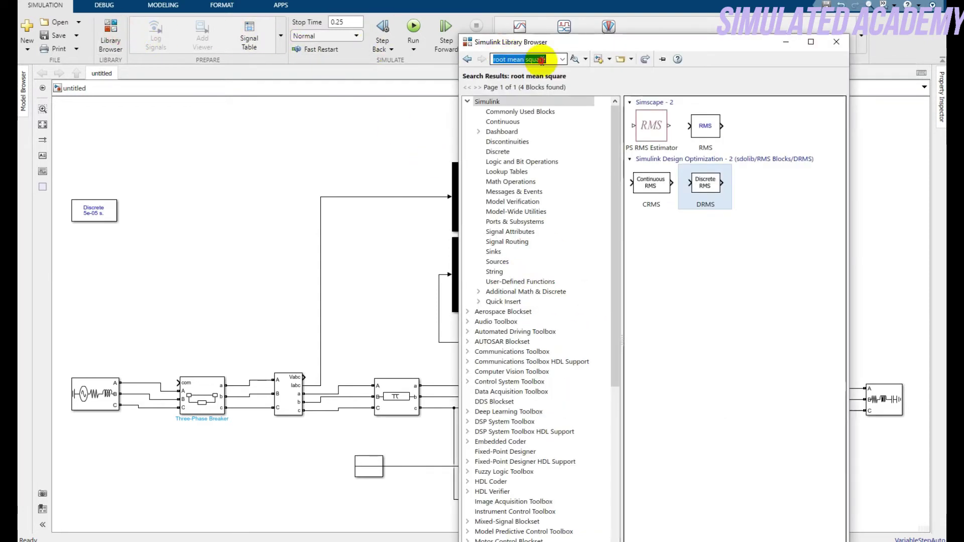
{"action": "type", "text": "sum"}
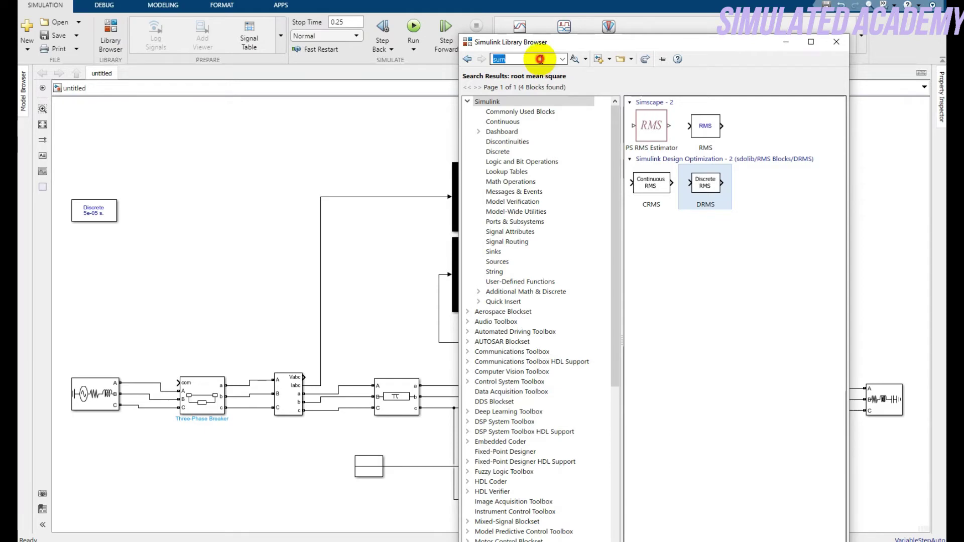
{"action": "key", "text": "Return"}
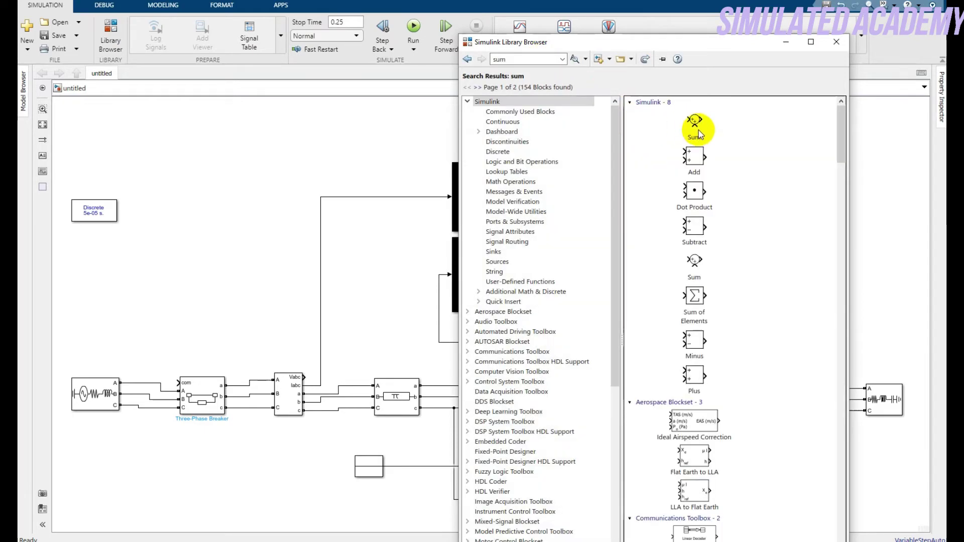
{"action": "right_click", "coordinate": [697, 121]}
{"action": "left_click", "coordinate": [717, 129]}
{"action": "left_click", "coordinate": [342, 125]}
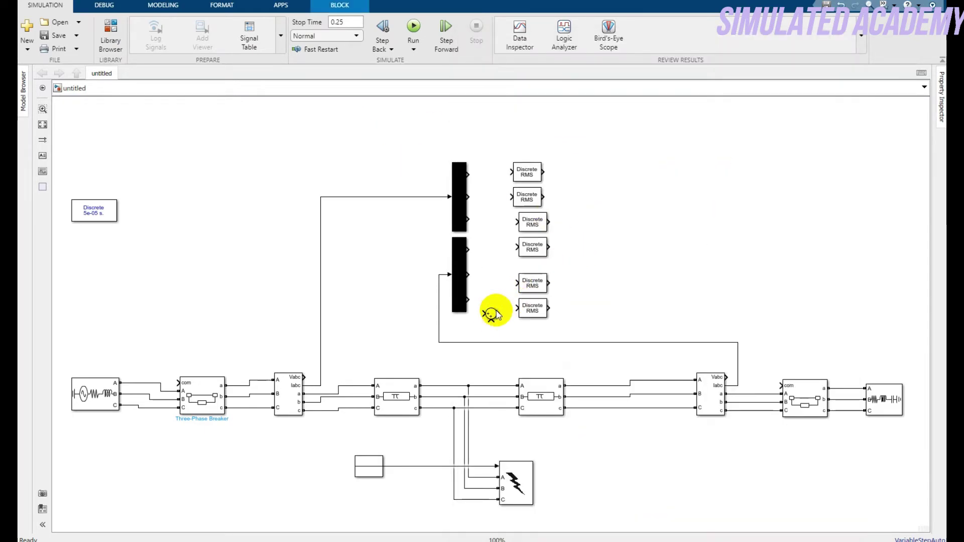
{"action": "left_click_drag", "start_coordinate": [496, 313], "coordinate": [629, 194]}
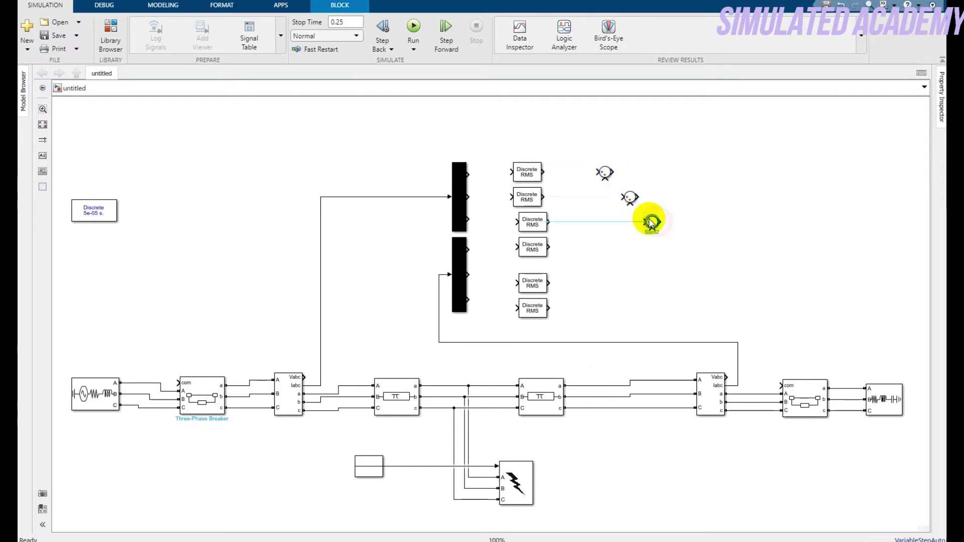
Connect the three outputs of each Demux to the six Discrete RMS blocks, one output per block in order
{"action": "left_click_drag", "start_coordinate": [512, 172], "coordinate": [478, 172]}
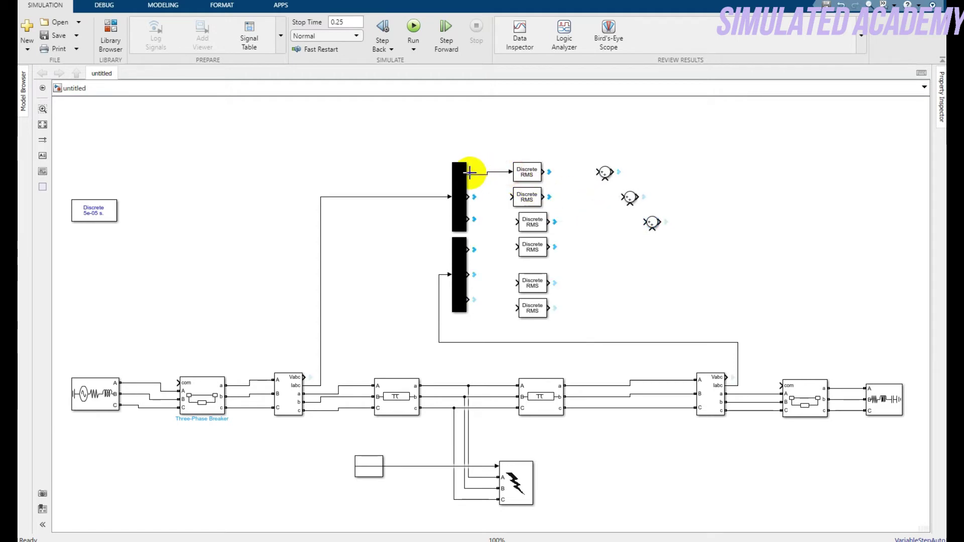
{"action": "left_click", "coordinate": [526, 200]}
{"action": "mouse_move", "coordinate": [514, 197]}
{"action": "left_mouse_down"}
{"action": "mouse_move", "coordinate": [450, 197]}
{"action": "mouse_move", "coordinate": [475, 203]}
{"action": "left_mouse_up"}
{"action": "mouse_move", "coordinate": [524, 224]}
{"action": "left_mouse_down"}
{"action": "mouse_move", "coordinate": [472, 198]}
{"action": "mouse_move", "coordinate": [509, 214]}
{"action": "left_mouse_up"}
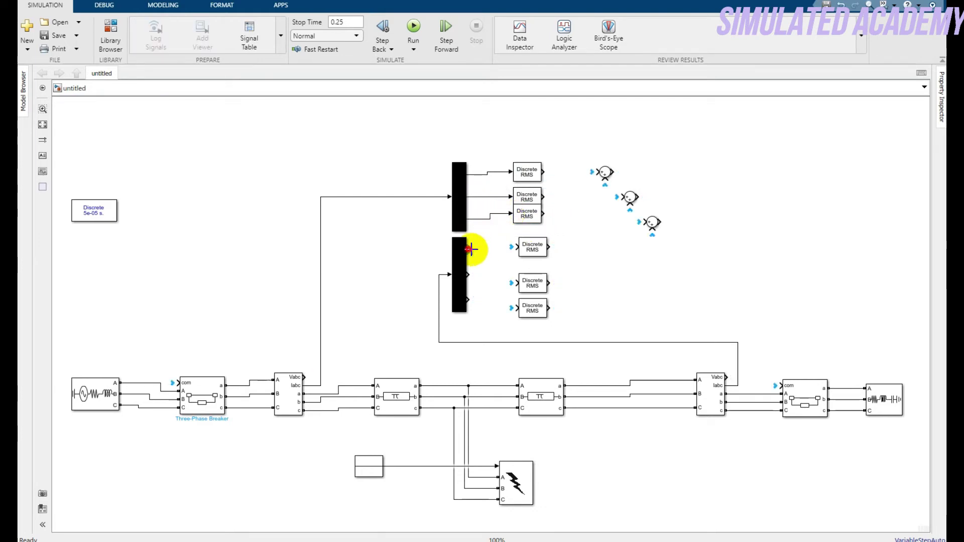
{"action": "left_click_drag", "start_coordinate": [471, 249], "coordinate": [516, 247]}
{"action": "left_click_drag", "start_coordinate": [467, 275], "coordinate": [516, 307]}
Wire the upper three Discrete RMS outputs to the Sum blocks' first inputs and the lower three to their second inputs
{"action": "left_click_drag", "start_coordinate": [545, 174], "coordinate": [594, 172]}
{"action": "left_click_drag", "start_coordinate": [543, 197], "coordinate": [624, 197]}
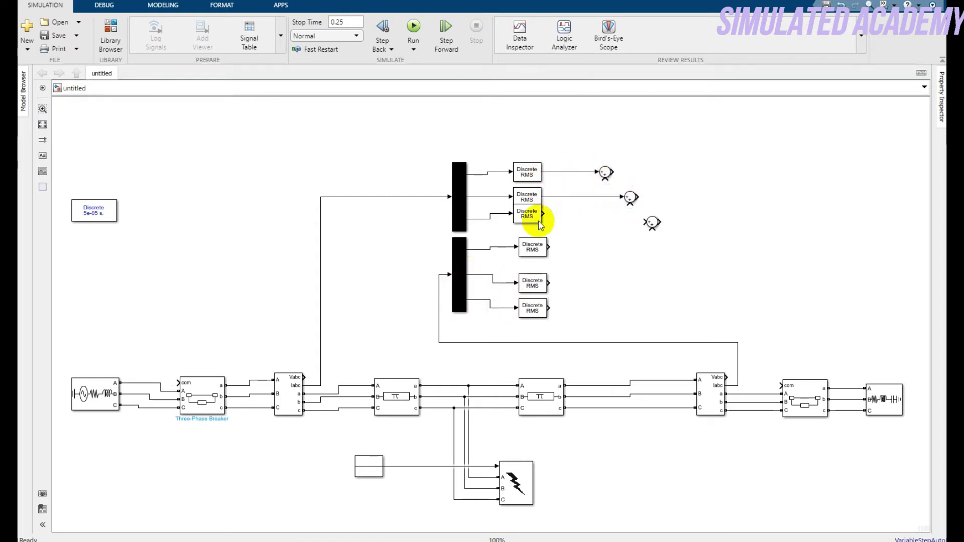
{"action": "left_click_drag", "start_coordinate": [545, 214], "coordinate": [638, 223]}
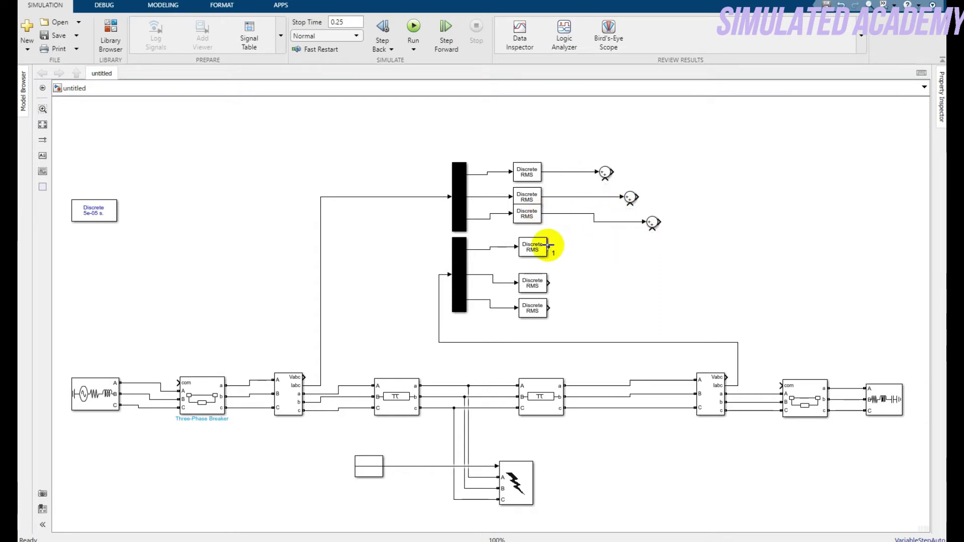
{"action": "left_click_drag", "start_coordinate": [549, 245], "coordinate": [604, 178]}
{"action": "left_click_drag", "start_coordinate": [550, 284], "coordinate": [629, 202]}
{"action": "left_click_drag", "start_coordinate": [551, 310], "coordinate": [652, 229]}
Set the list of signs to |+- in all three Sum blocks
{"action": "double_click", "coordinate": [605, 172]}
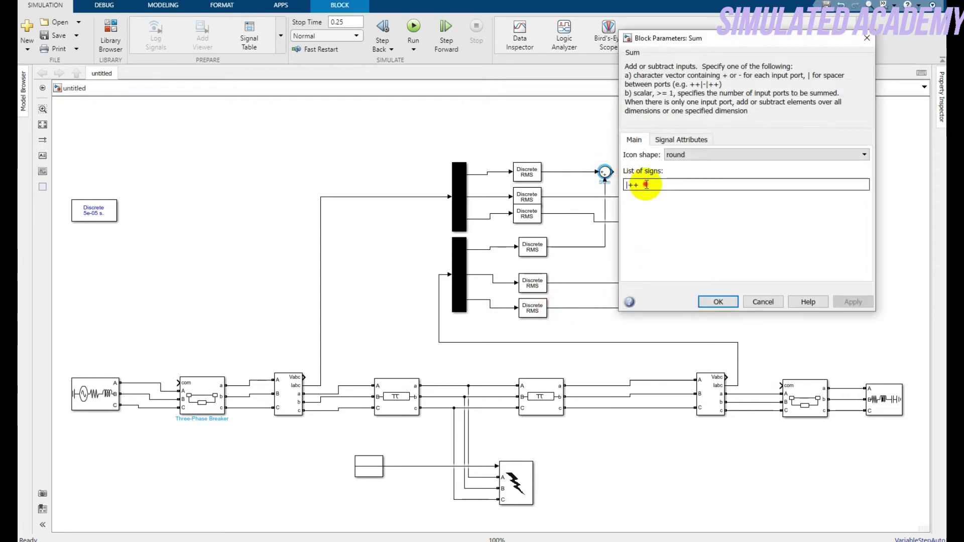
{"action": "key", "text": "BackSpace"}
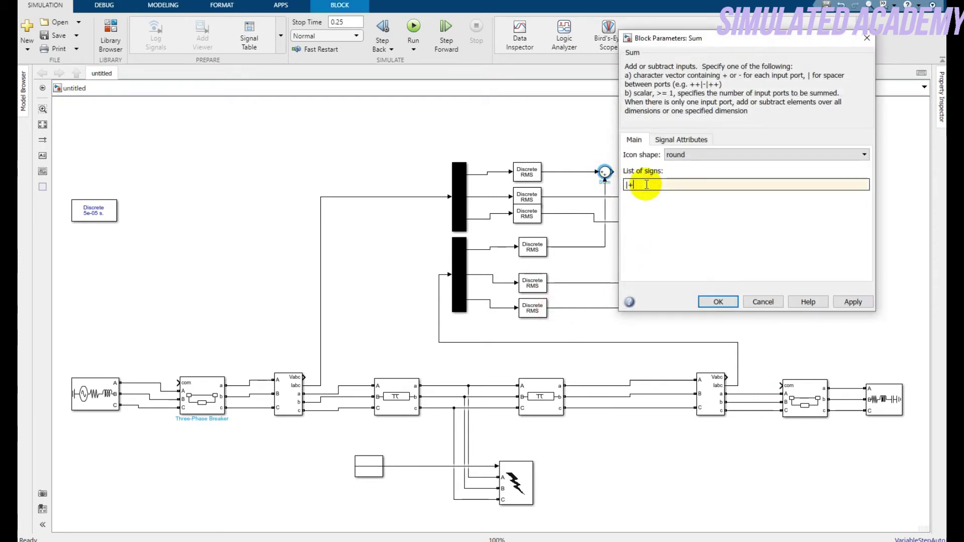
{"action": "key", "text": "Return"}
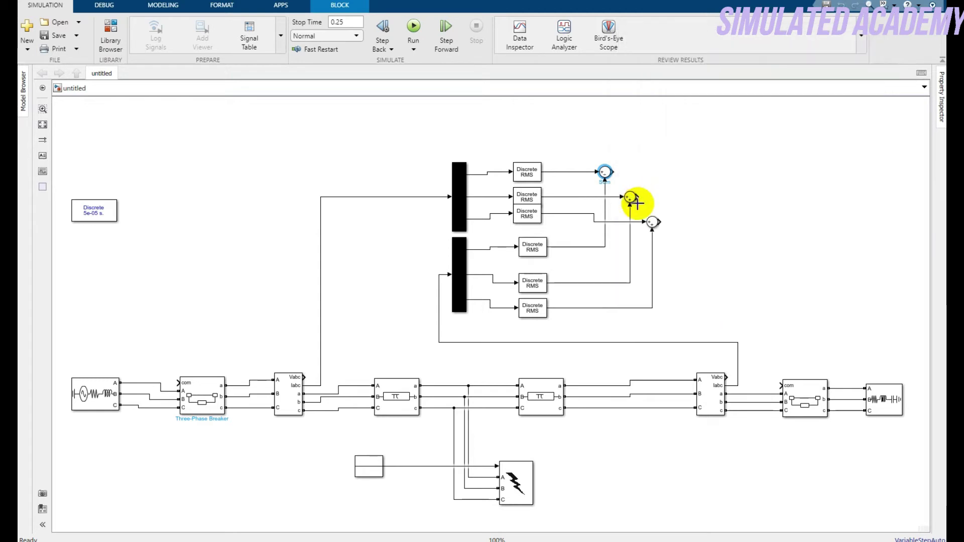
{"action": "double_click", "coordinate": [631, 198]}
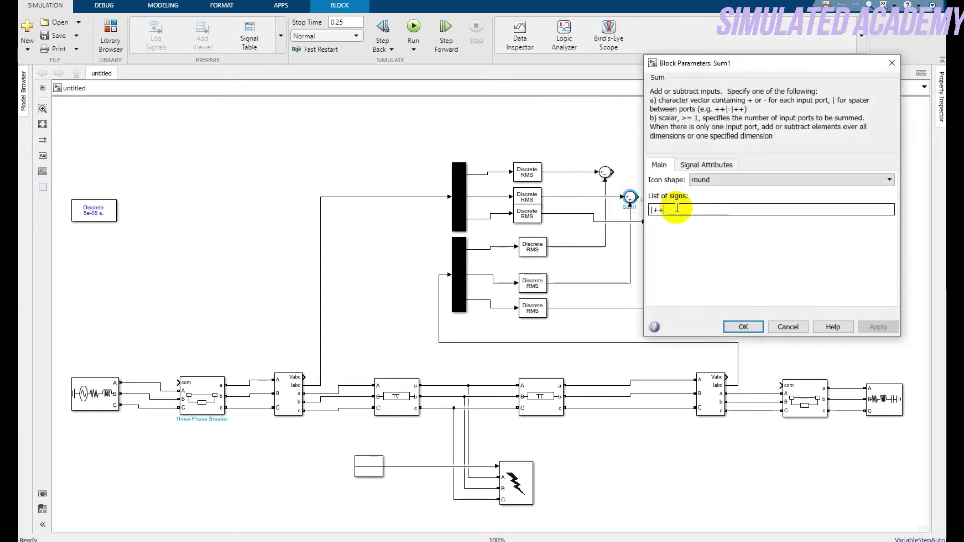
{"action": "key", "text": "BackSpace"}
{"action": "key", "text": "Return"}
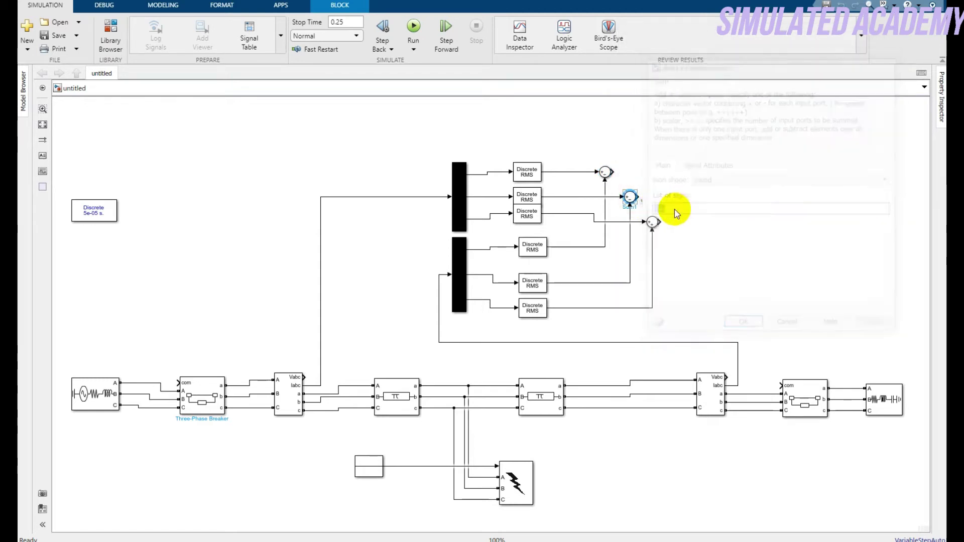
{"action": "double_click", "coordinate": [652, 221]}
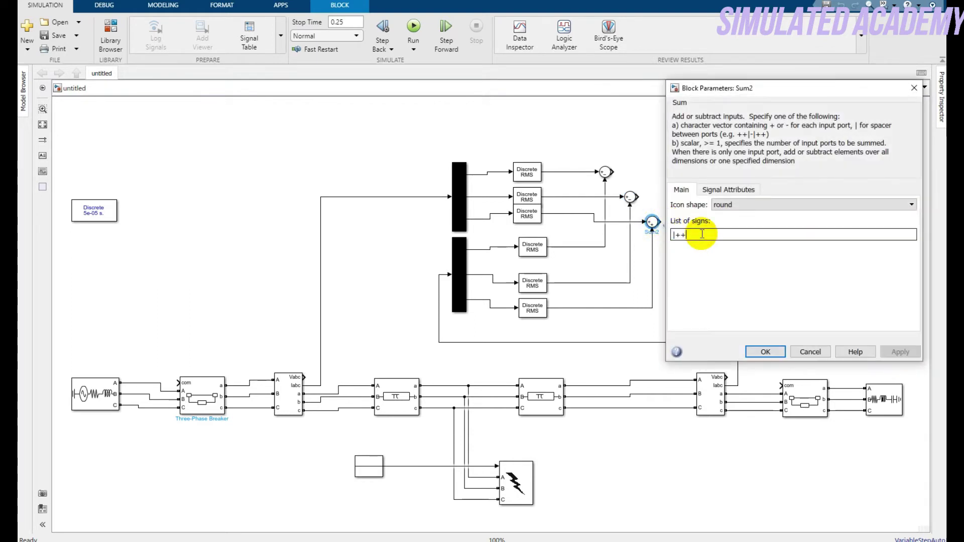
{"action": "key", "text": "BackSpace"}
{"action": "key", "text": "Return"}
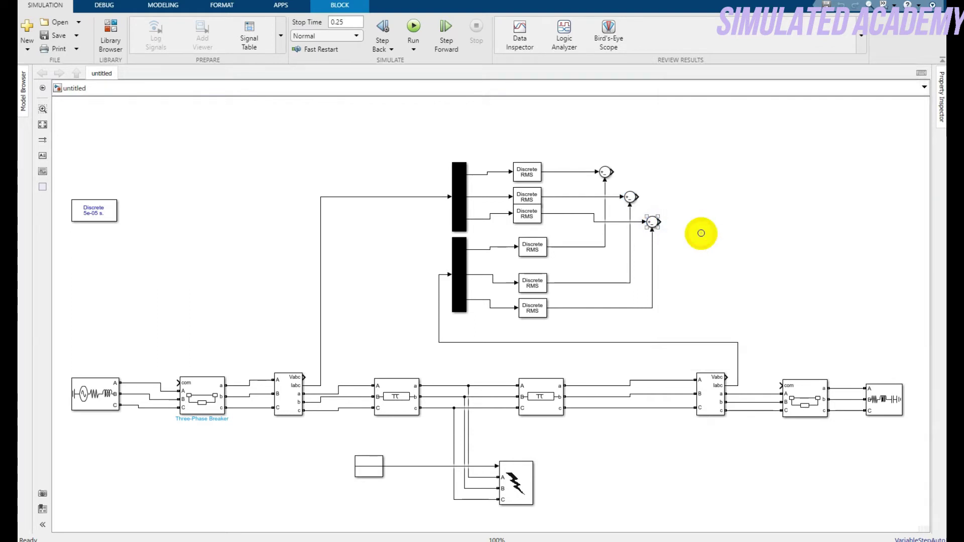
{"action": "left_click", "coordinate": [701, 233]}
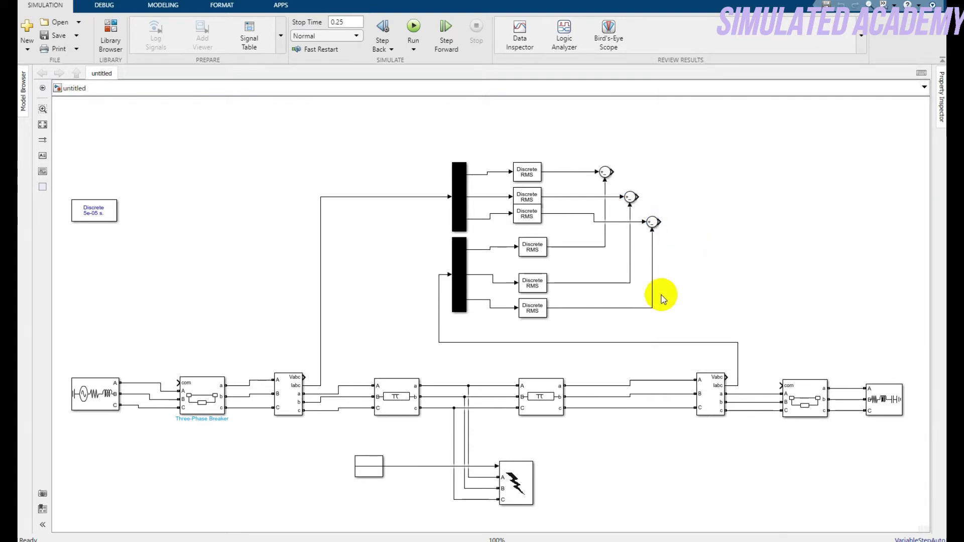
{"action": "left_click", "coordinate": [454, 273]}
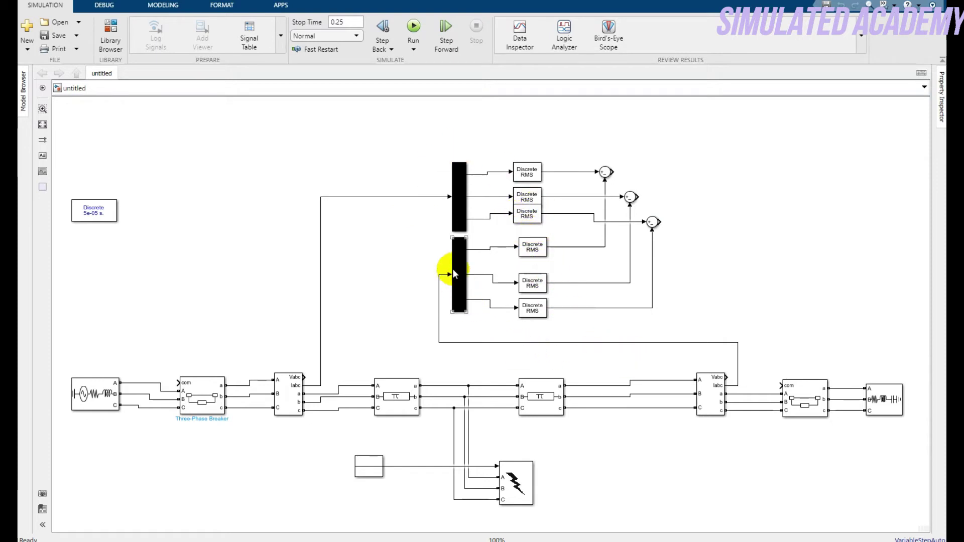
{"action": "left_click", "coordinate": [596, 232]}
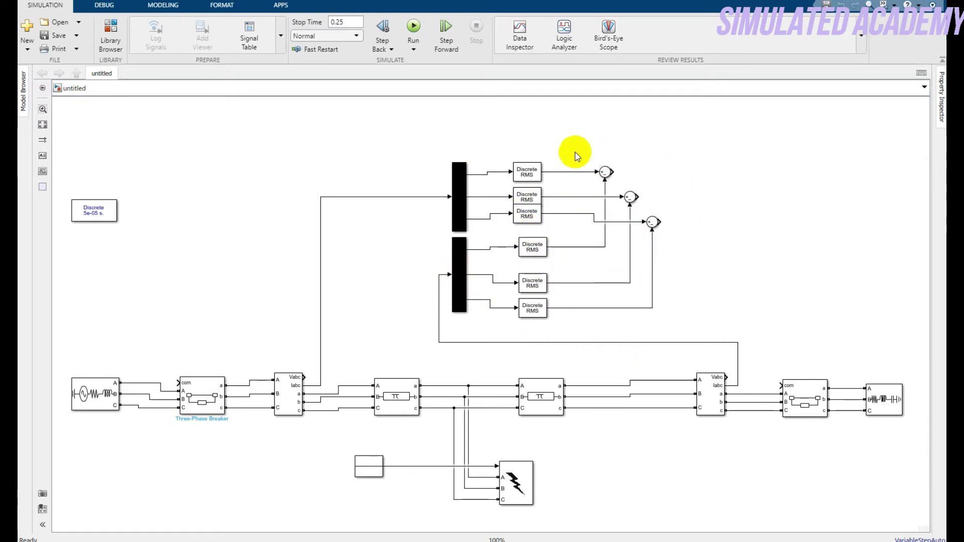
Add an Abs block from the library plus two copies, stacked to the right of the Sum blocks
{"action": "left_click", "coordinate": [115, 31]}
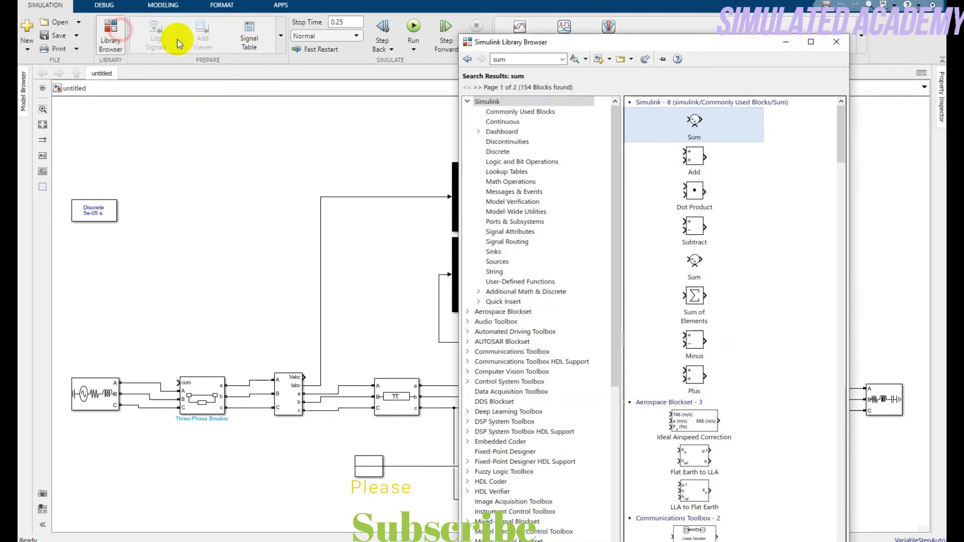
{"action": "type", "text": "ab"}
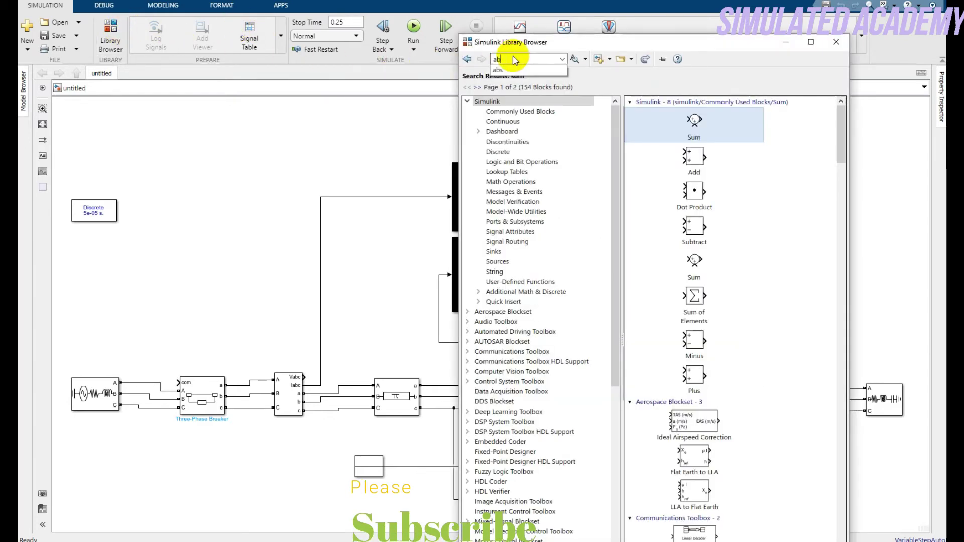
{"action": "type", "text": "s"}
{"action": "key", "text": "Return"}
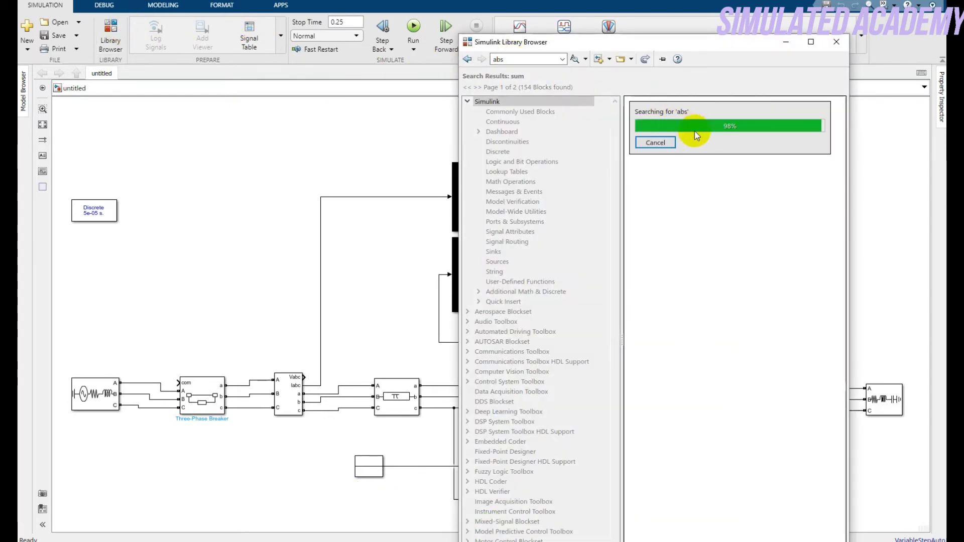
{"action": "left_click", "coordinate": [743, 122]}
{"action": "left_click_drag", "start_coordinate": [744, 123], "coordinate": [697, 172]}
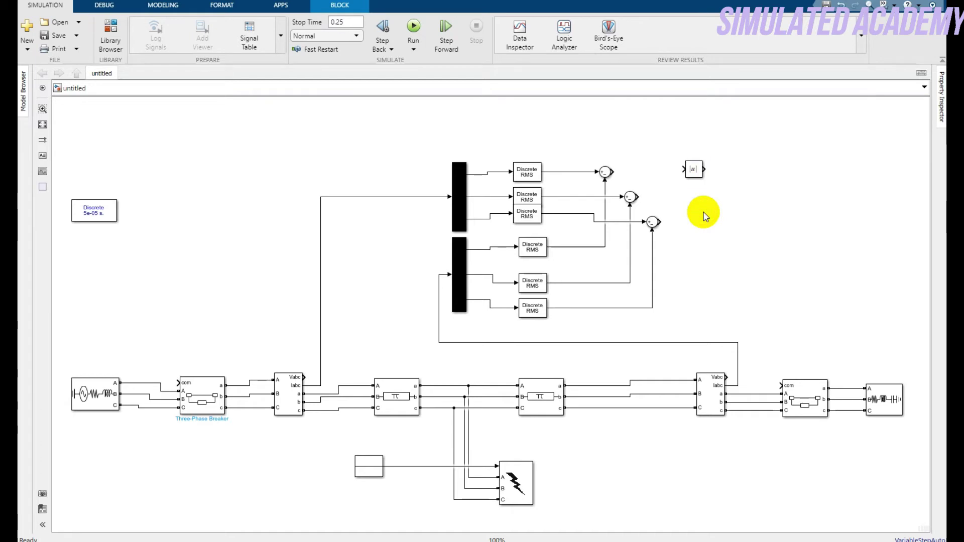
{"action": "key", "text": "ctrl+v"}
{"action": "left_click_drag", "start_coordinate": [710, 217], "coordinate": [701, 194]}
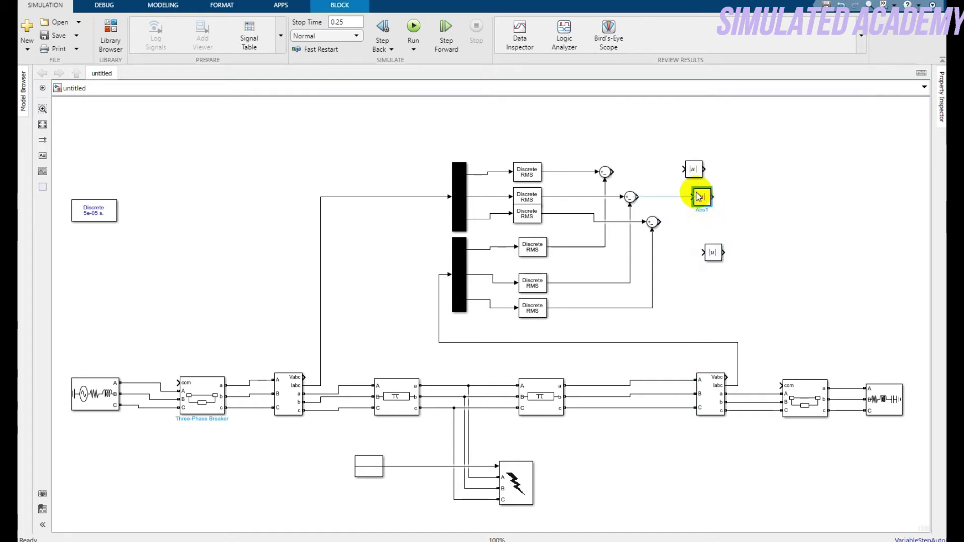
{"action": "left_click_drag", "start_coordinate": [711, 250], "coordinate": [696, 224]}
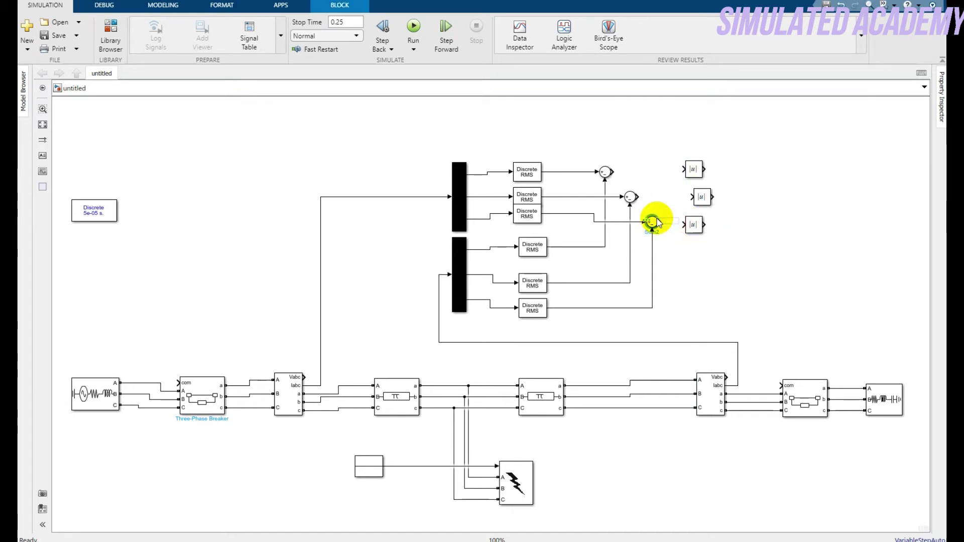
Connect each Sum block's output to the input of the matching Abs block
{"action": "left_click_drag", "start_coordinate": [614, 172], "coordinate": [683, 169]}
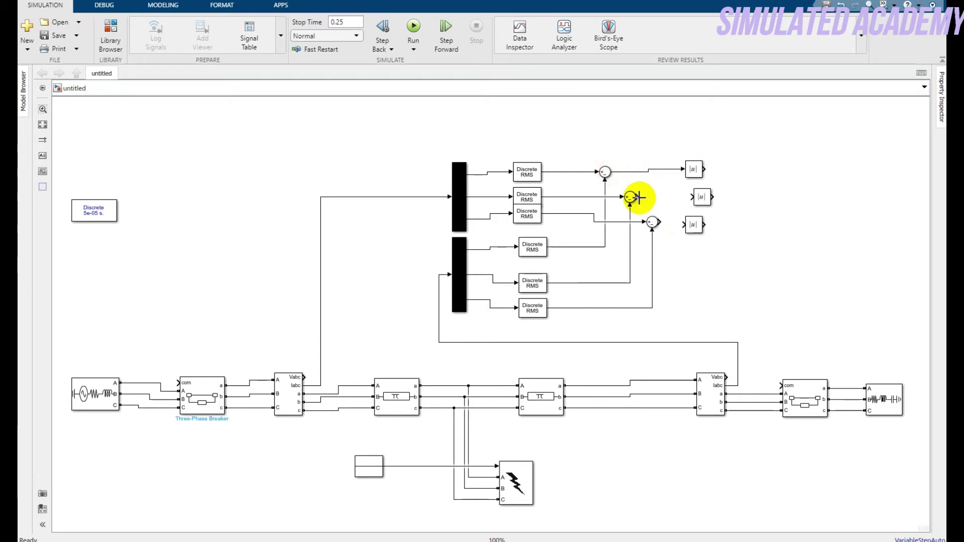
{"action": "left_click_drag", "start_coordinate": [638, 197], "coordinate": [703, 197]}
{"action": "left_click_drag", "start_coordinate": [658, 222], "coordinate": [689, 224]}
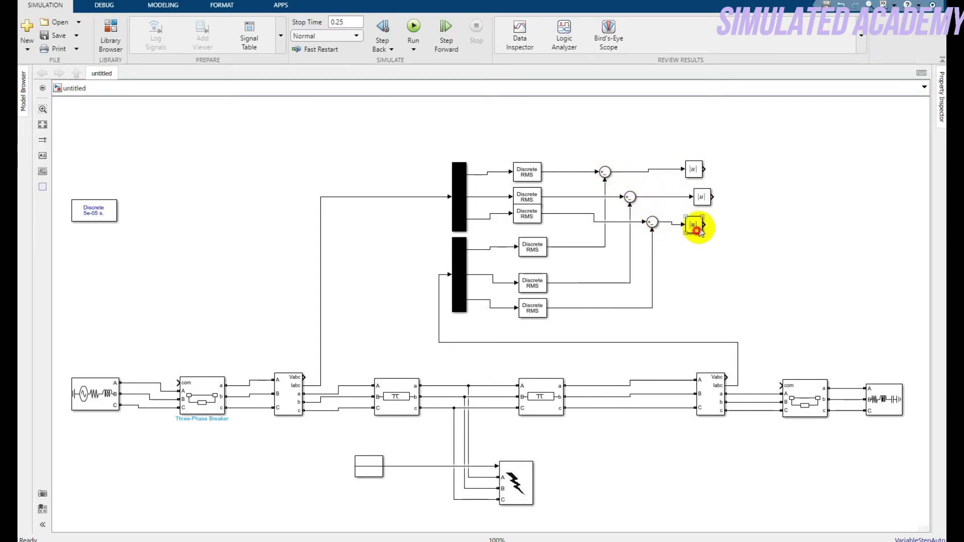
Add a Relational Operator block from the library plus two copies, stacked to the right of the Abs blocks
{"action": "left_click", "coordinate": [111, 32]}
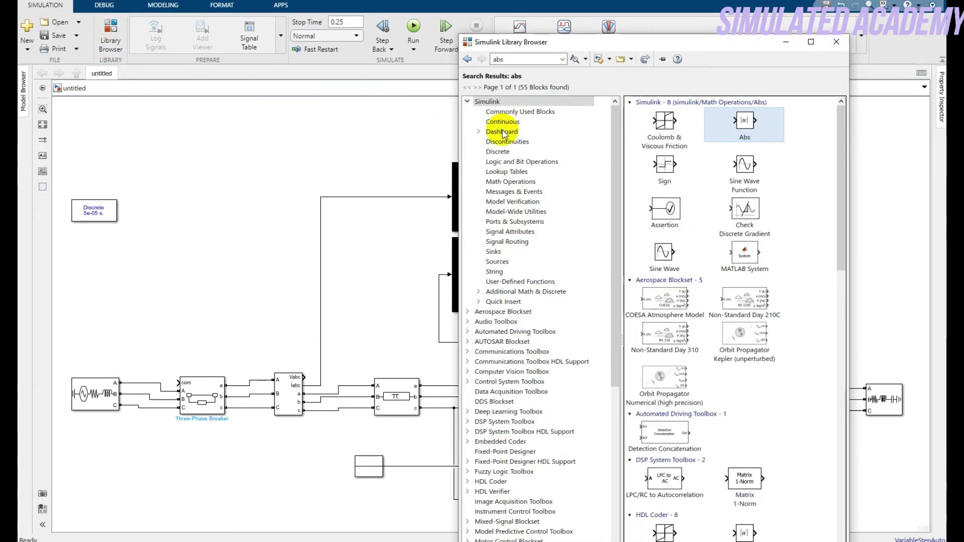
{"action": "type", "text": "relational"}
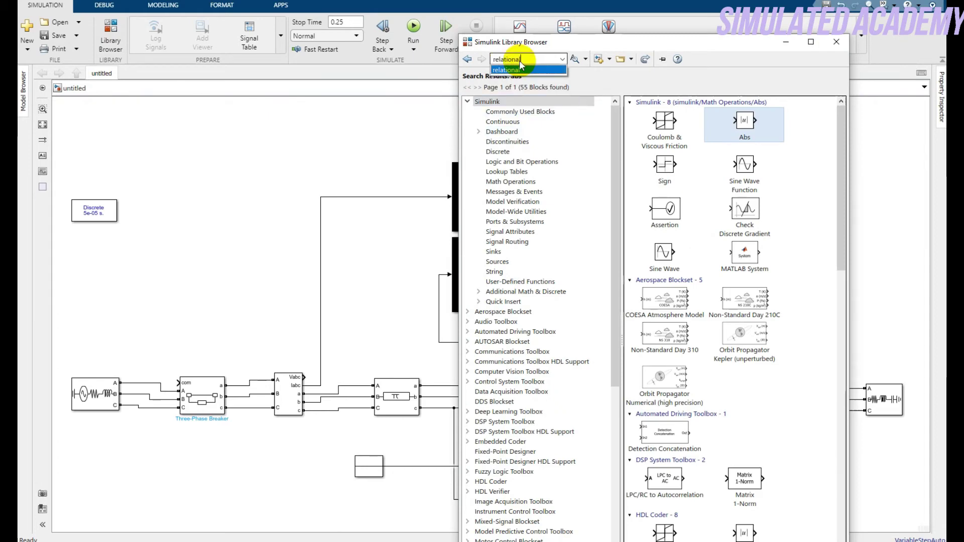
{"action": "key", "text": "Return"}
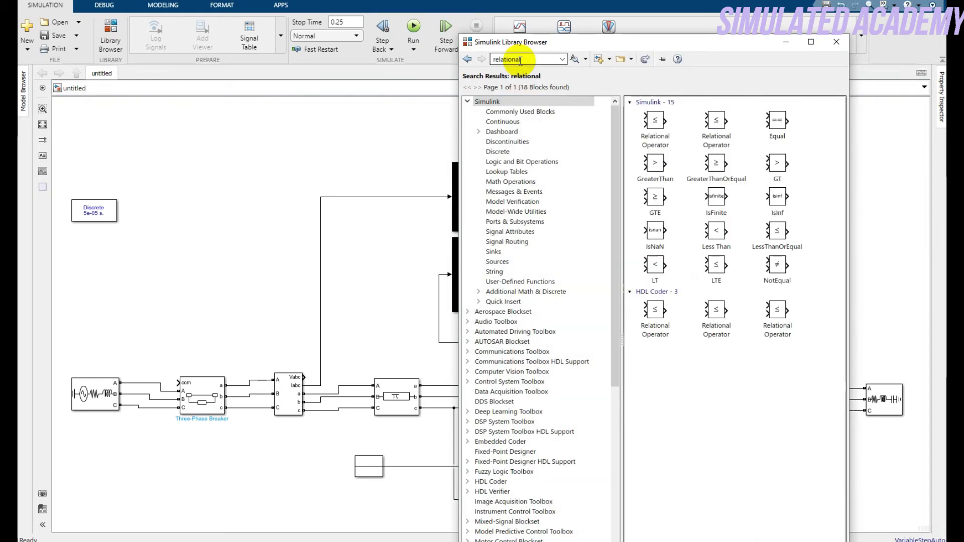
{"action": "left_click_drag", "start_coordinate": [706, 142], "coordinate": [762, 166]}
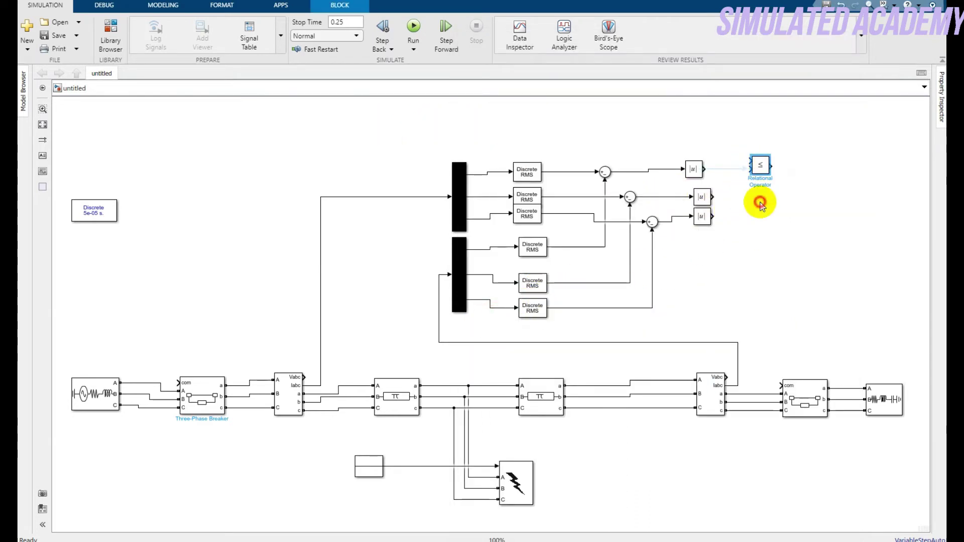
{"action": "key", "text": "ctrl+v"}
{"action": "left_click", "coordinate": [766, 252]}
{"action": "key", "text": "ctrl+v"}
{"action": "left_click_drag", "start_coordinate": [766, 208], "coordinate": [757, 187]}
{"action": "left_click_drag", "start_coordinate": [776, 260], "coordinate": [762, 217]}
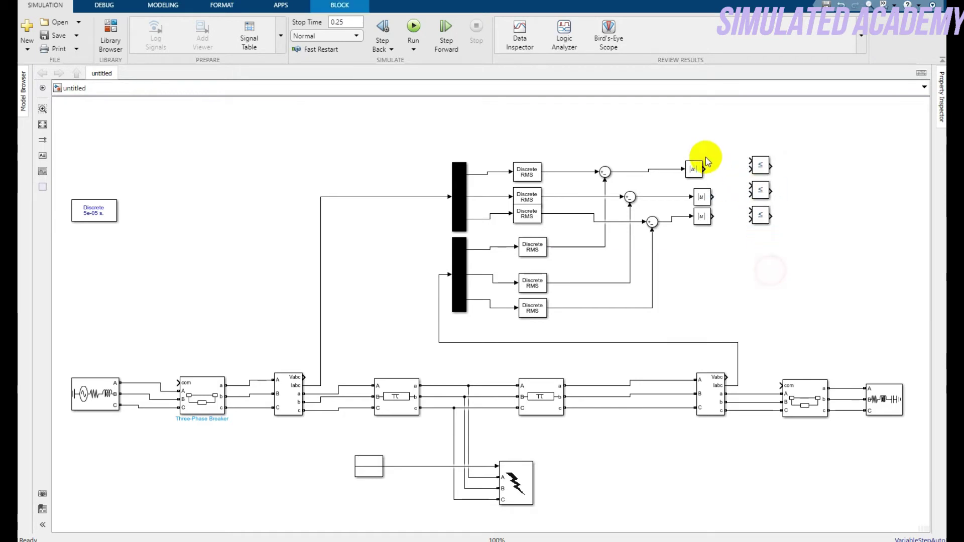
Connect each Abs block's output to the first input of the matching Relational Operator
{"action": "left_click_drag", "start_coordinate": [702, 170], "coordinate": [749, 161]}
{"action": "left_click_drag", "start_coordinate": [712, 196], "coordinate": [750, 185]}
{"action": "left_click_drag", "start_coordinate": [717, 215], "coordinate": [744, 213]}
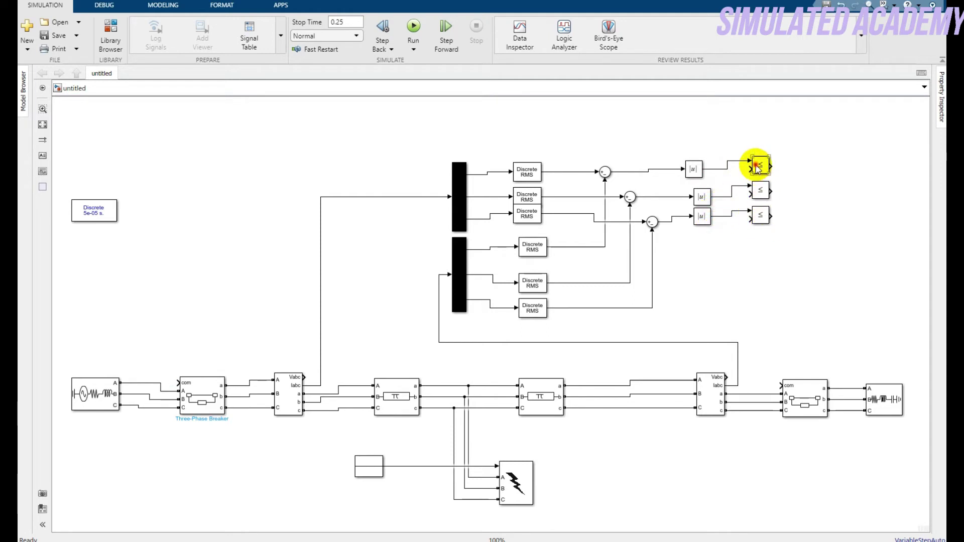
Set the relational operator to > in all three Relational Operator blocks
{"action": "double_click", "coordinate": [761, 165]}
{"action": "left_click", "coordinate": [586, 164]}
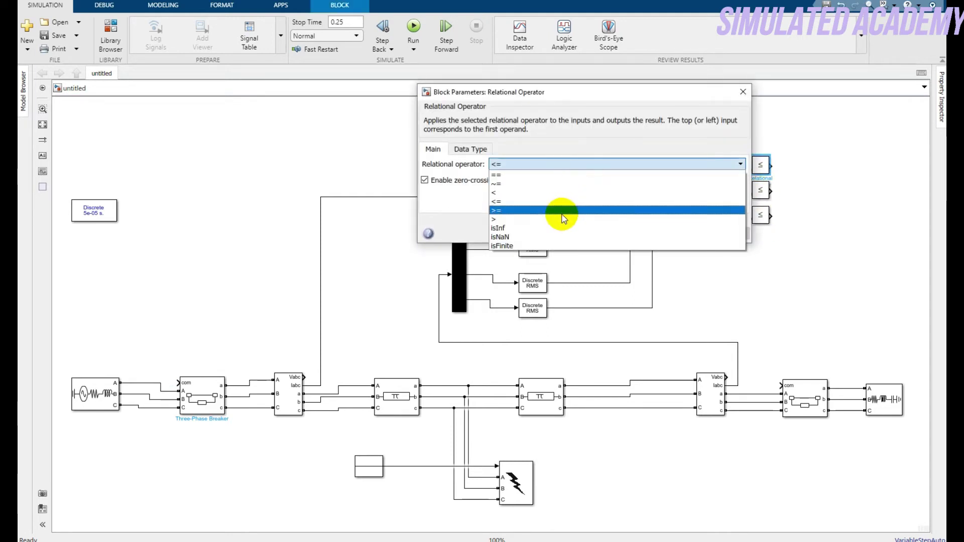
{"action": "left_click", "coordinate": [564, 219]}
{"action": "left_click", "coordinate": [608, 233]}
{"action": "double_click", "coordinate": [762, 196]}
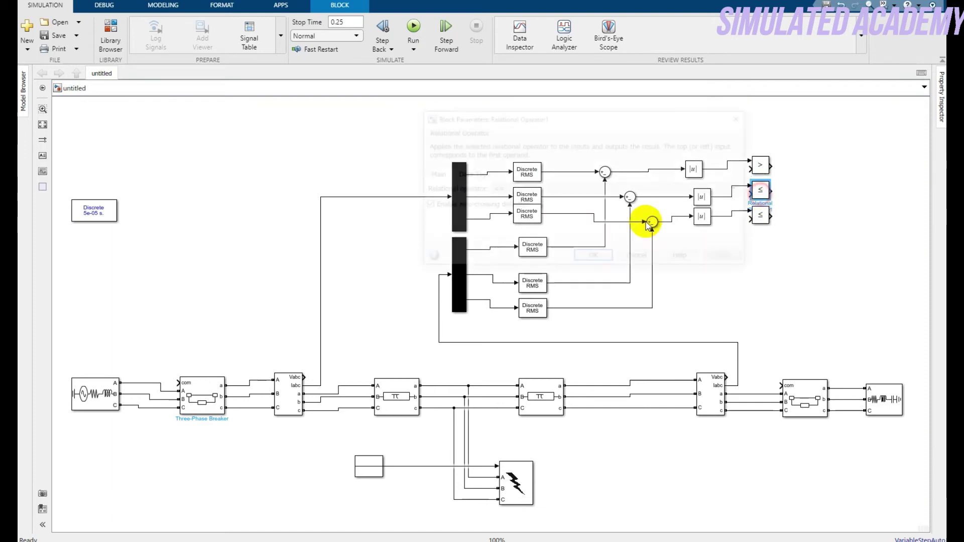
{"action": "left_click", "coordinate": [564, 189]}
{"action": "left_click", "coordinate": [553, 243]}
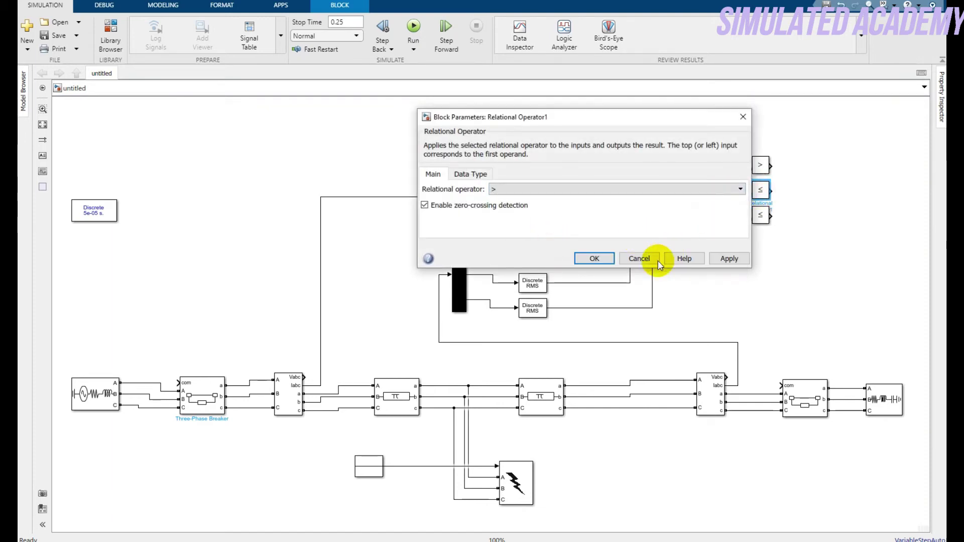
{"action": "double_click", "coordinate": [761, 215]}
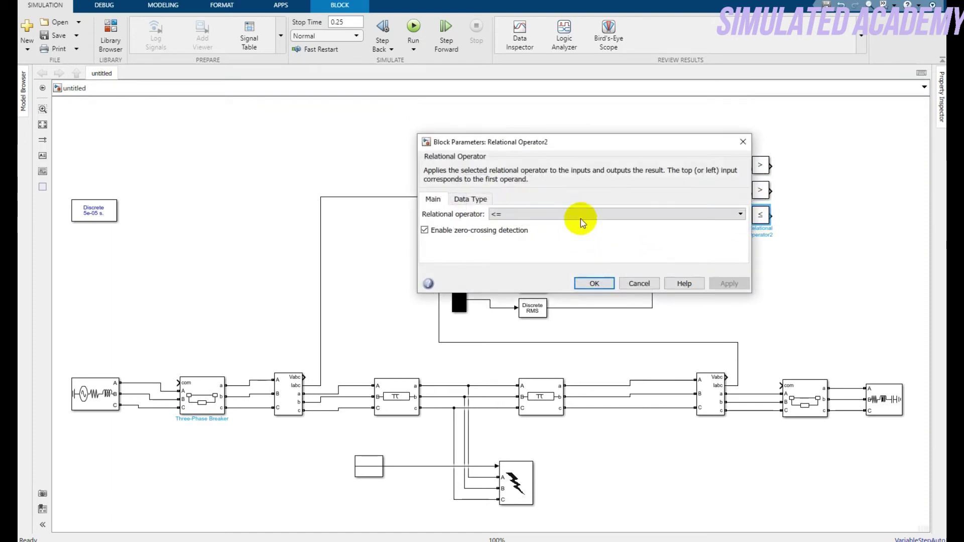
{"action": "left_click", "coordinate": [580, 215]}
{"action": "left_click", "coordinate": [562, 269]}
{"action": "left_click", "coordinate": [598, 282]}
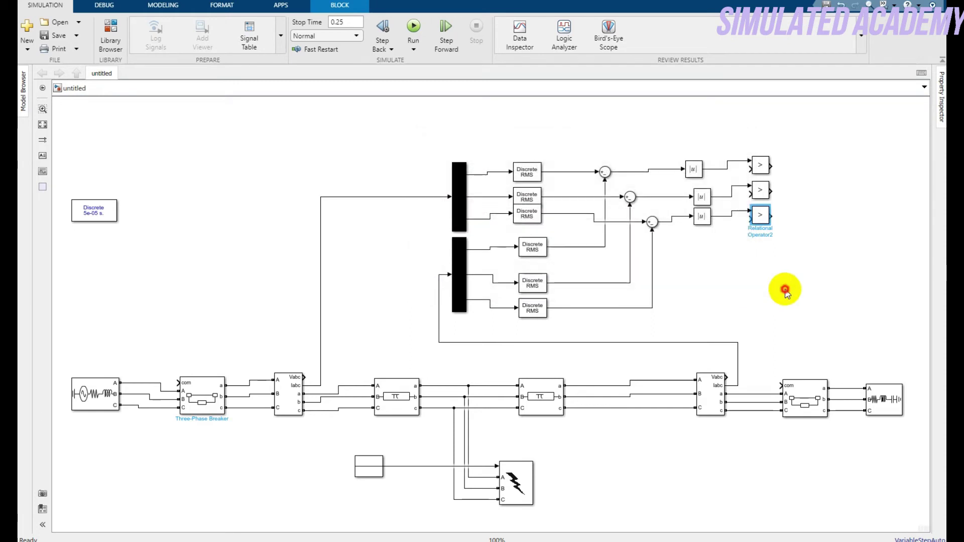
Add a Constant block below the Abs blocks and wire it to the second input of all three Relational Operators
{"action": "left_click", "coordinate": [124, 22]}
{"action": "left_click", "coordinate": [512, 60]}
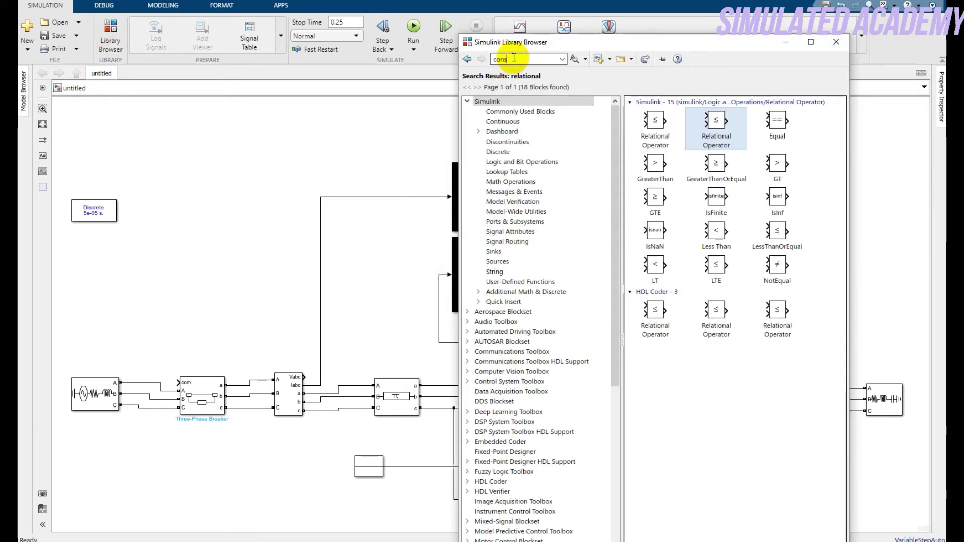
{"action": "key", "text": "Return"}
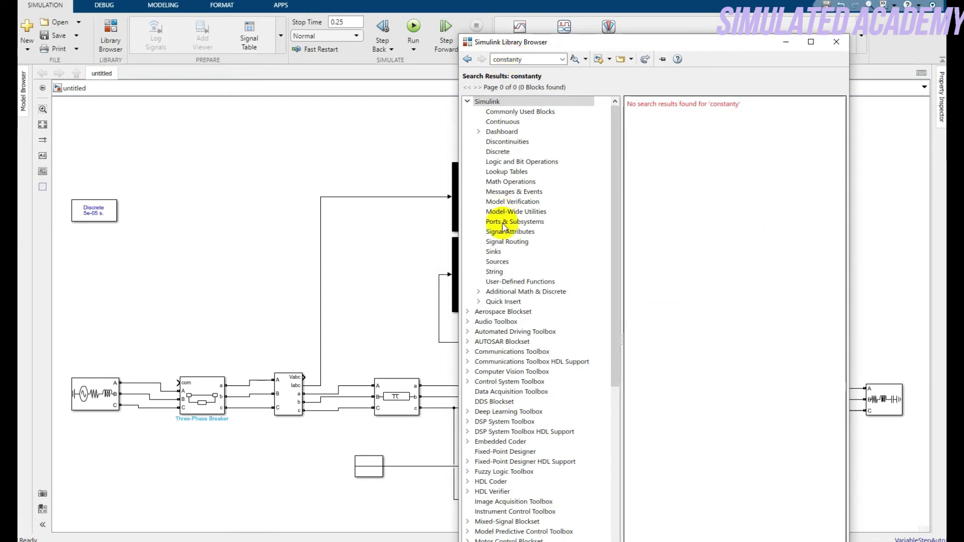
{"action": "left_click", "coordinate": [497, 261]}
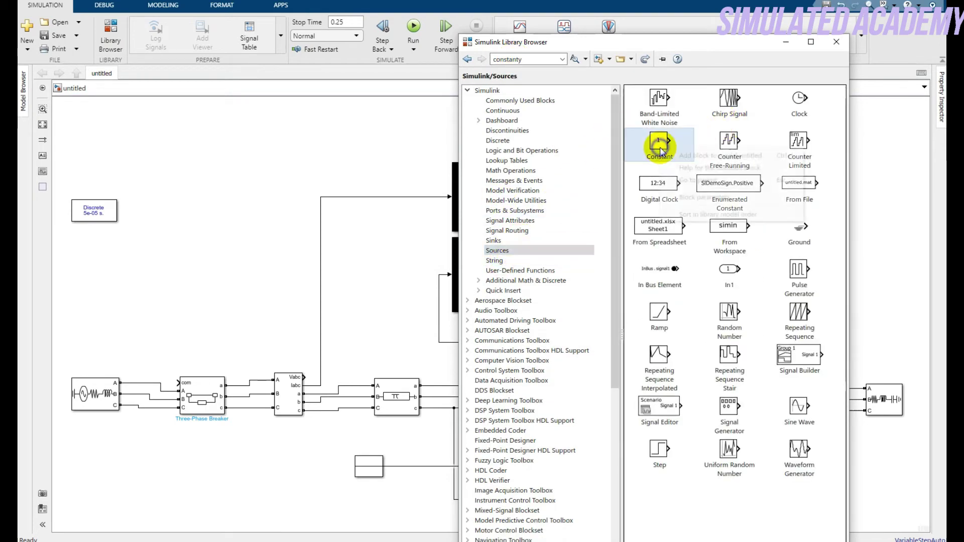
{"action": "mouse_move", "coordinate": [661, 150]}
{"action": "left_mouse_down"}
{"action": "mouse_move", "coordinate": [478, 295]}
{"action": "mouse_move", "coordinate": [494, 321]}
{"action": "mouse_move", "coordinate": [731, 257]}
{"action": "mouse_move", "coordinate": [743, 252]}
{"action": "mouse_move", "coordinate": [745, 210]}
{"action": "left_mouse_up"}
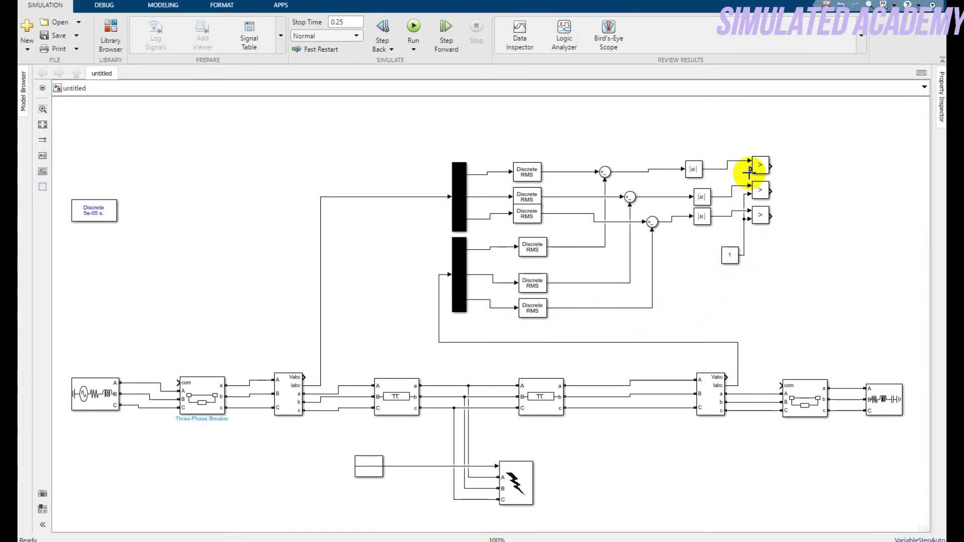
{"action": "left_click_drag", "start_coordinate": [750, 169], "coordinate": [743, 197]}
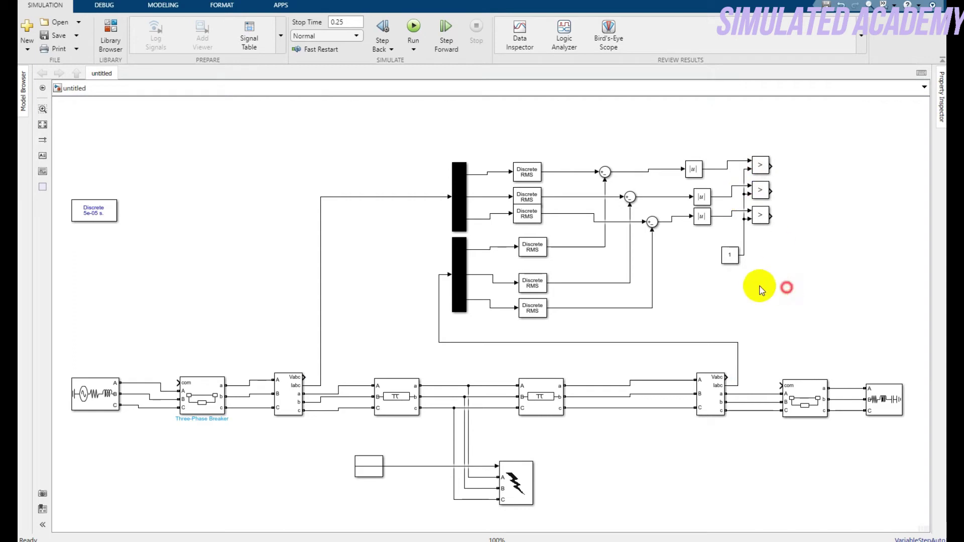
Set the Constant block's value to 2 and its output data type to double
{"action": "double_click", "coordinate": [731, 255]}
{"action": "type", "text": "52"}
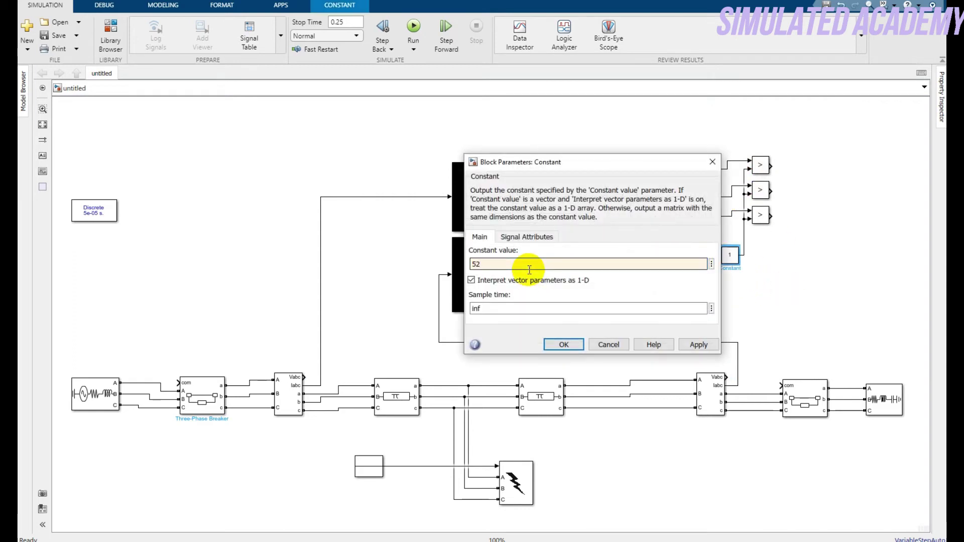
{"action": "left_click", "coordinate": [526, 237]}
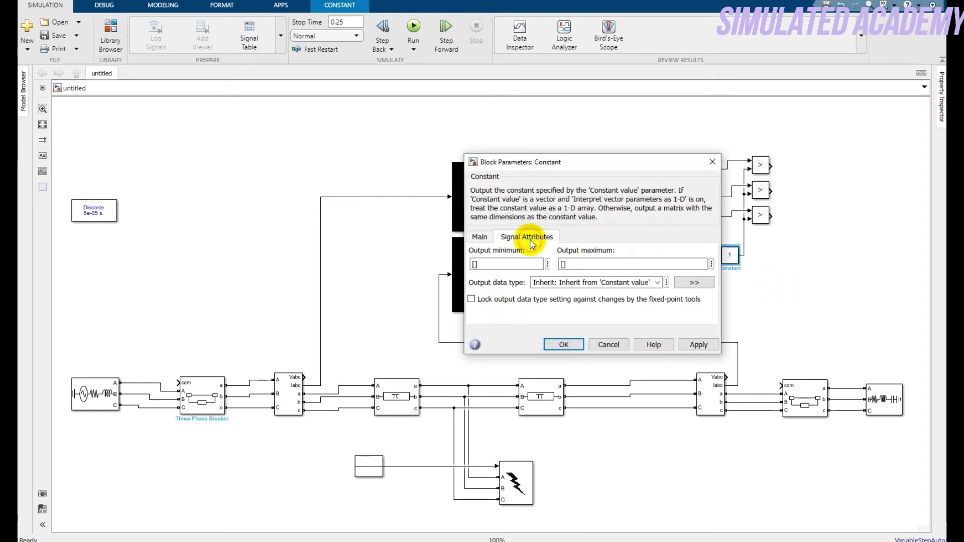
{"action": "left_click", "coordinate": [656, 283]}
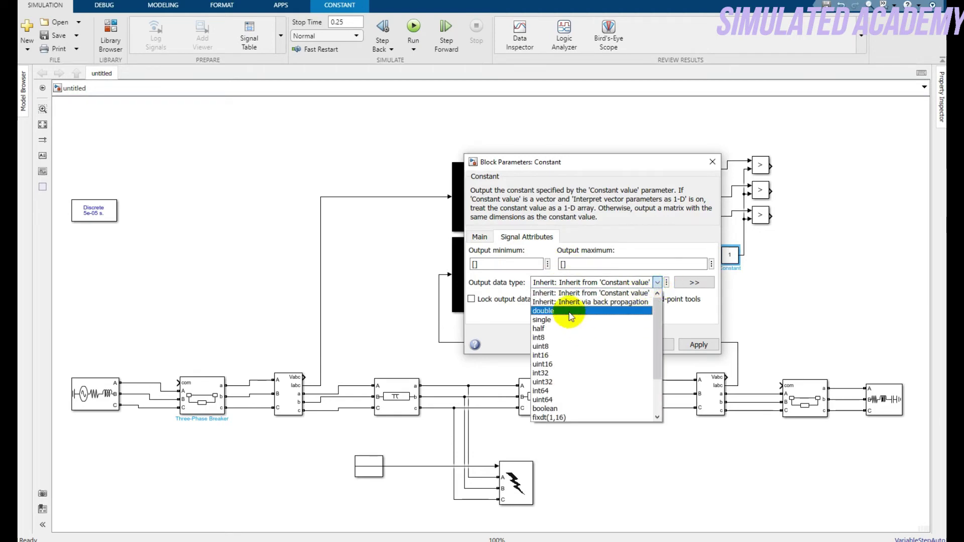
{"action": "left_click", "coordinate": [567, 312]}
{"action": "left_click", "coordinate": [564, 345]}
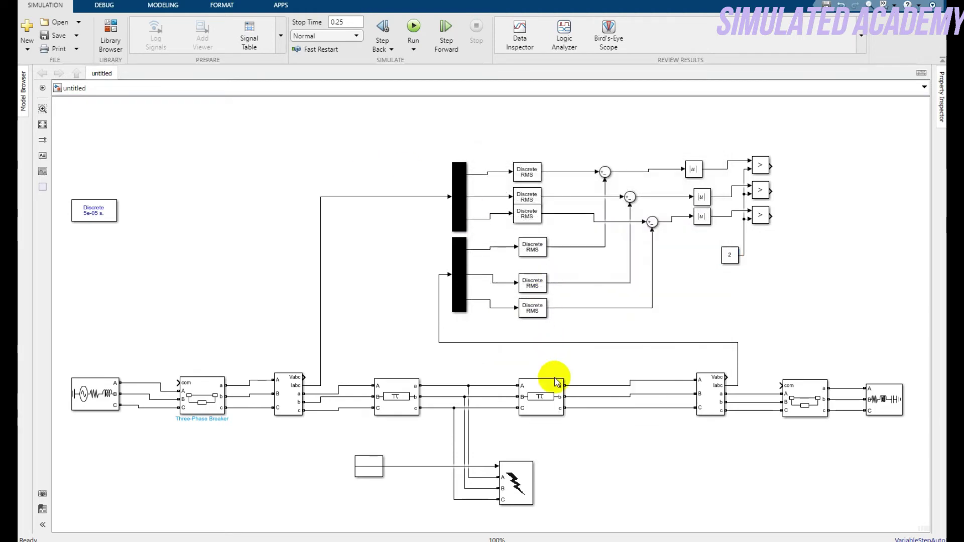
Find the S-R Flip-Flop block by searching the library for s-r and place it to the right of the Relational Operators
{"action": "left_click", "coordinate": [113, 31]}
{"action": "left_click", "coordinate": [521, 61]}
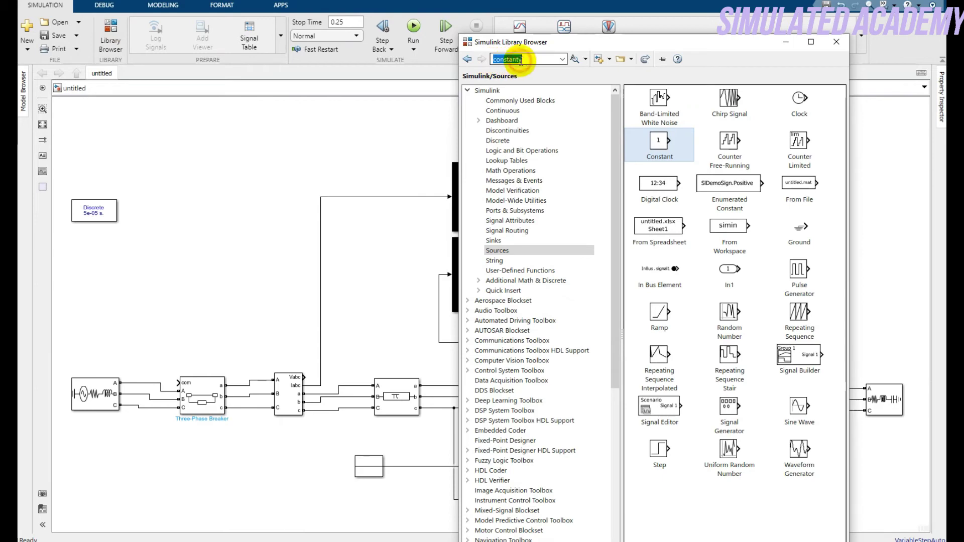
{"action": "type", "text": "s-r"}
{"action": "left_click", "coordinate": [514, 74]}
{"action": "left_click", "coordinate": [512, 61]}
{"action": "key", "text": "Return"}
{"action": "left_click", "coordinate": [644, 179]}
{"action": "left_click_drag", "start_coordinate": [644, 180], "coordinate": [301, 129]}
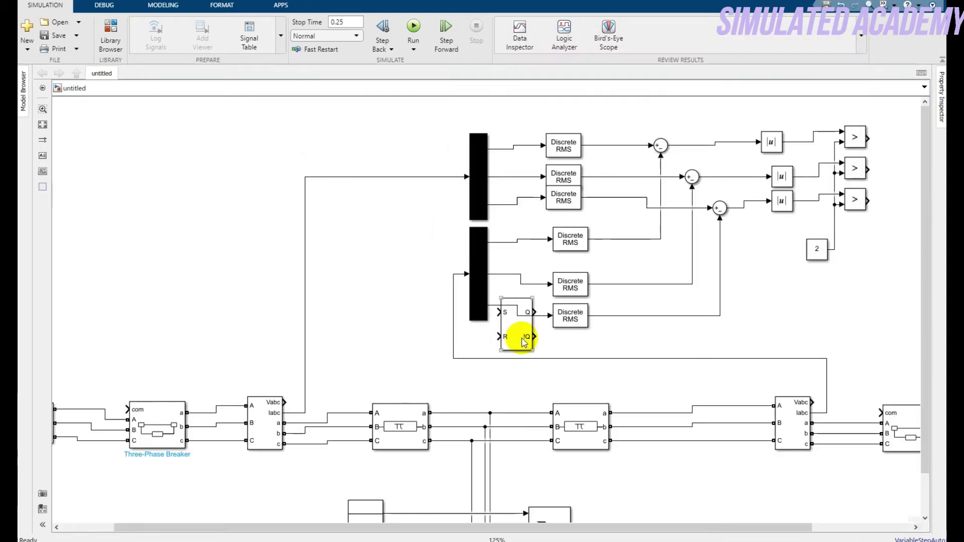
{"action": "left_click_drag", "start_coordinate": [517, 331], "coordinate": [913, 210]}
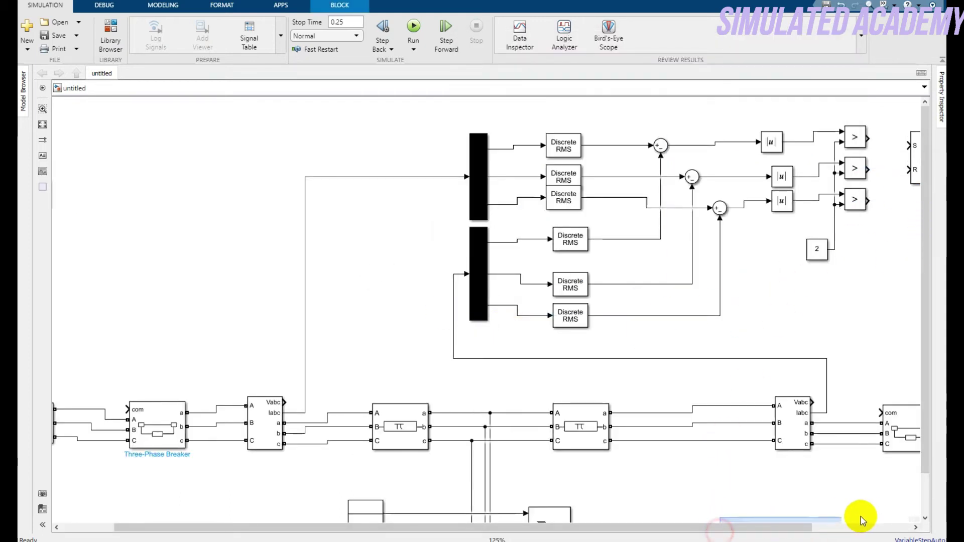
{"action": "left_click_drag", "start_coordinate": [754, 528], "coordinate": [867, 528]}
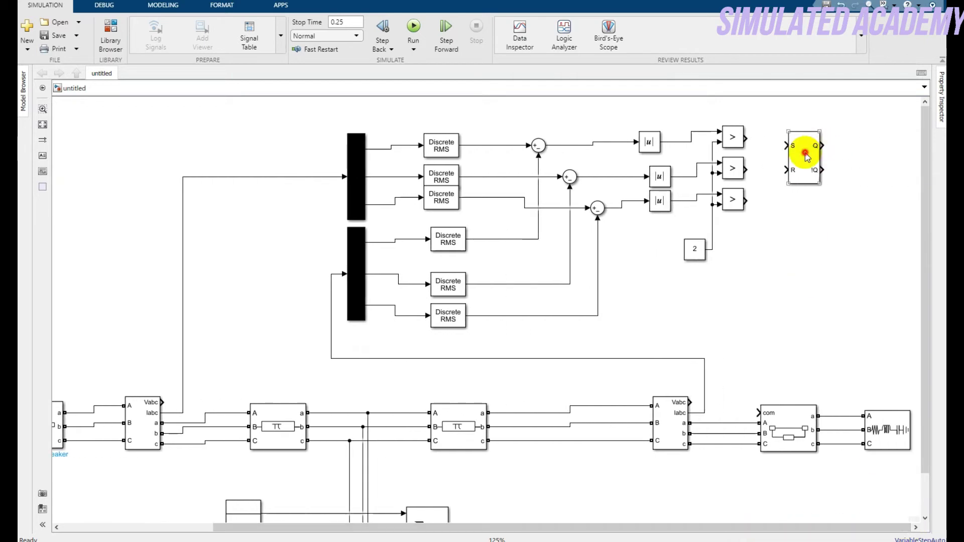
Make two copies of the S-R Flip-Flop and stack all three vertically beside the Relational Operators
{"action": "left_click_drag", "start_coordinate": [804, 150], "coordinate": [821, 133]}
{"action": "key", "text": "ctrl+c"}
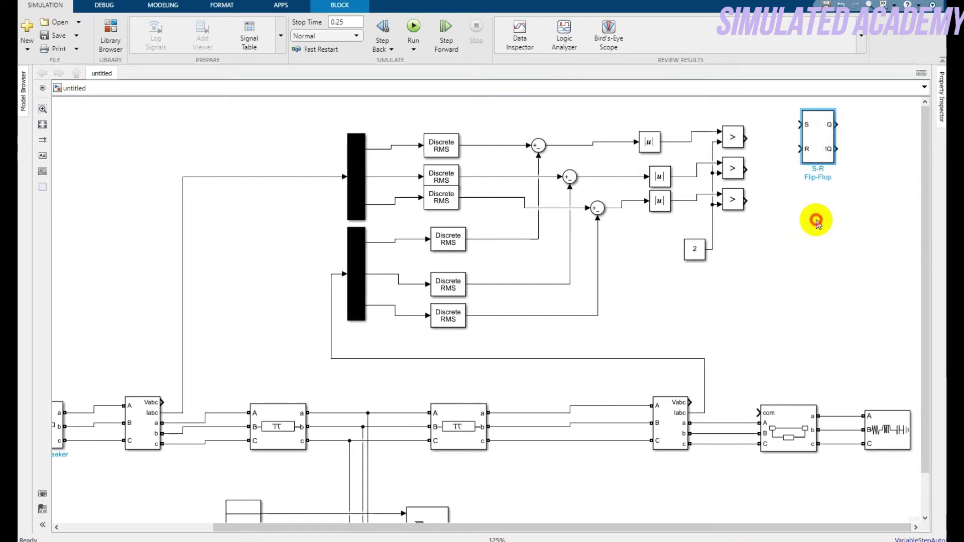
{"action": "key", "text": "ctrl+v"}
{"action": "key", "text": "ctrl+v"}
{"action": "left_click_drag", "start_coordinate": [833, 231], "coordinate": [829, 174]}
{"action": "mouse_move", "coordinate": [826, 123]}
{"action": "left_mouse_down"}
{"action": "mouse_move", "coordinate": [836, 97]}
{"action": "mouse_move", "coordinate": [835, 129]}
{"action": "left_mouse_up"}
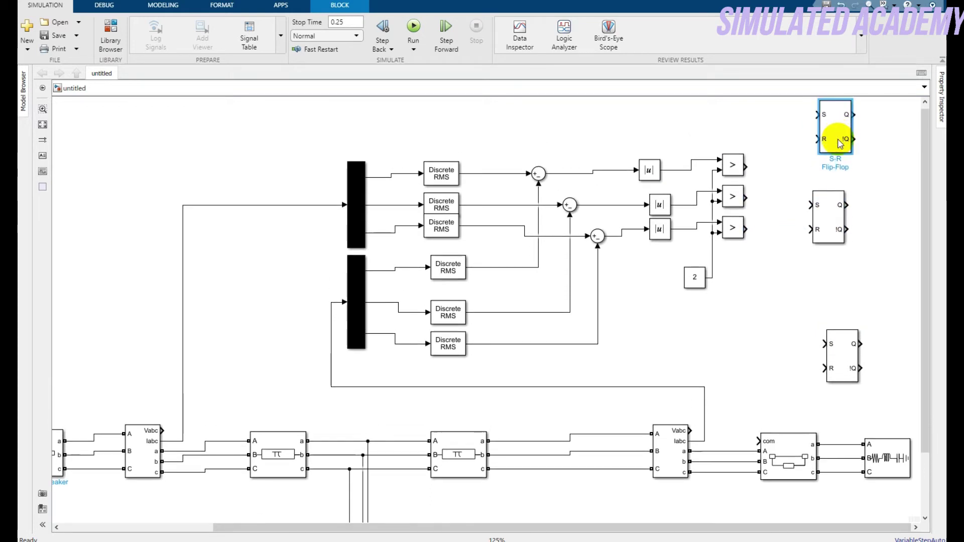
{"action": "left_click_drag", "start_coordinate": [829, 198], "coordinate": [832, 201]}
{"action": "left_click_drag", "start_coordinate": [845, 351], "coordinate": [836, 282]}
Connect each Relational Operator's output to the S input of the matching S-R Flip-Flop
{"action": "left_click_drag", "start_coordinate": [745, 164], "coordinate": [810, 123]}
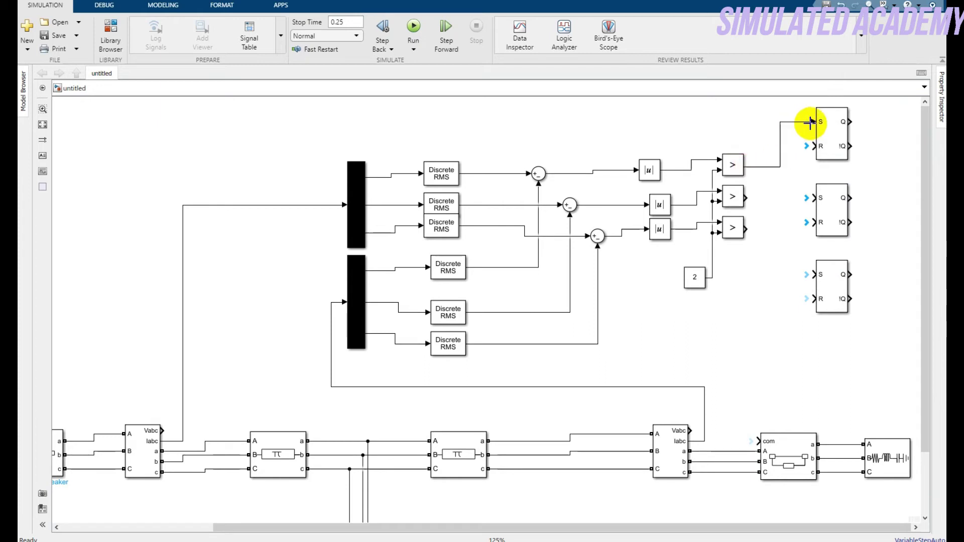
{"action": "left_click_drag", "start_coordinate": [745, 196], "coordinate": [813, 198]}
{"action": "left_click_drag", "start_coordinate": [750, 240], "coordinate": [803, 276]}
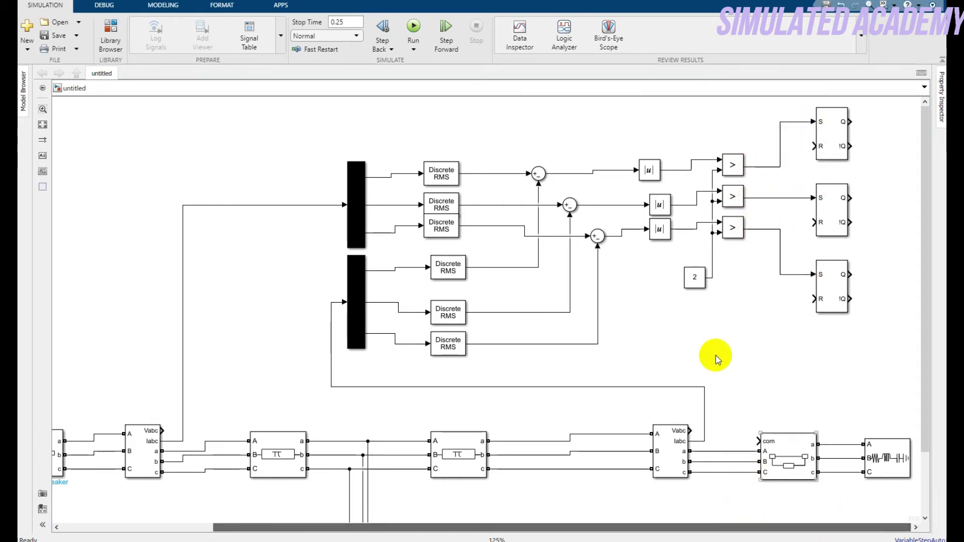
Copy the Constant block to below the flip-flops and wire the copy to the R inputs of all three
{"action": "left_click", "coordinate": [691, 279]}
{"action": "left_click", "coordinate": [768, 352]}
{"action": "key", "text": "ctrl+v"}
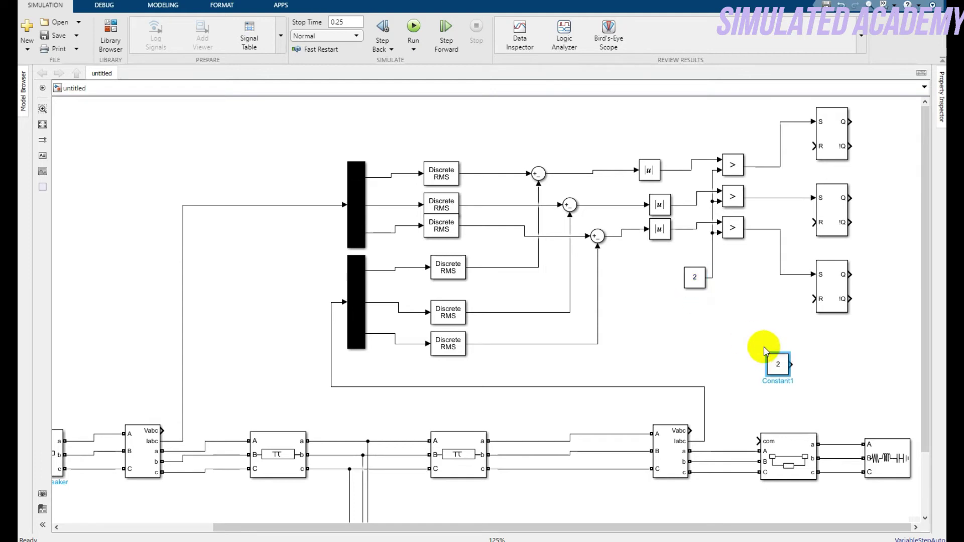
{"action": "left_click_drag", "start_coordinate": [780, 368], "coordinate": [810, 302]}
{"action": "left_click", "coordinate": [804, 343]}
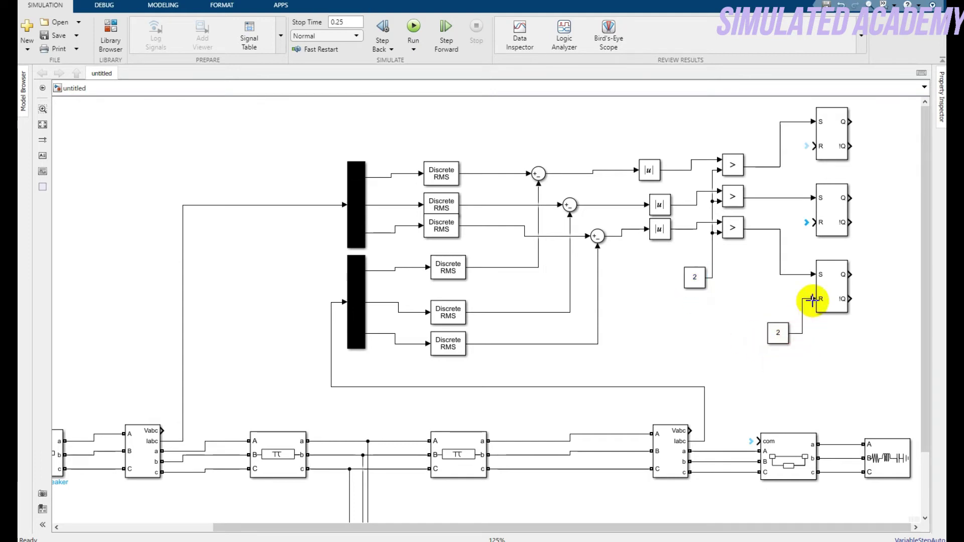
{"action": "left_click_drag", "start_coordinate": [813, 220], "coordinate": [803, 298]}
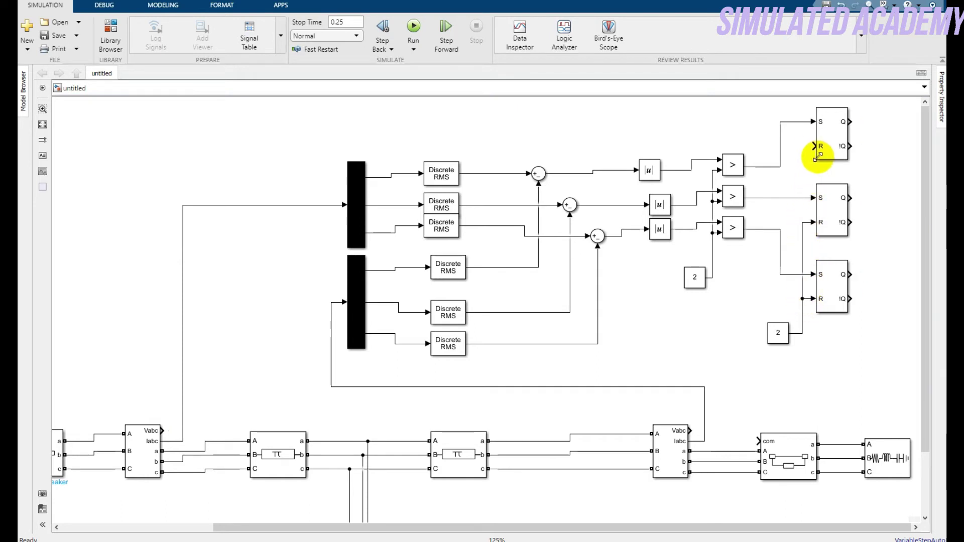
{"action": "left_click_drag", "start_coordinate": [810, 146], "coordinate": [805, 222]}
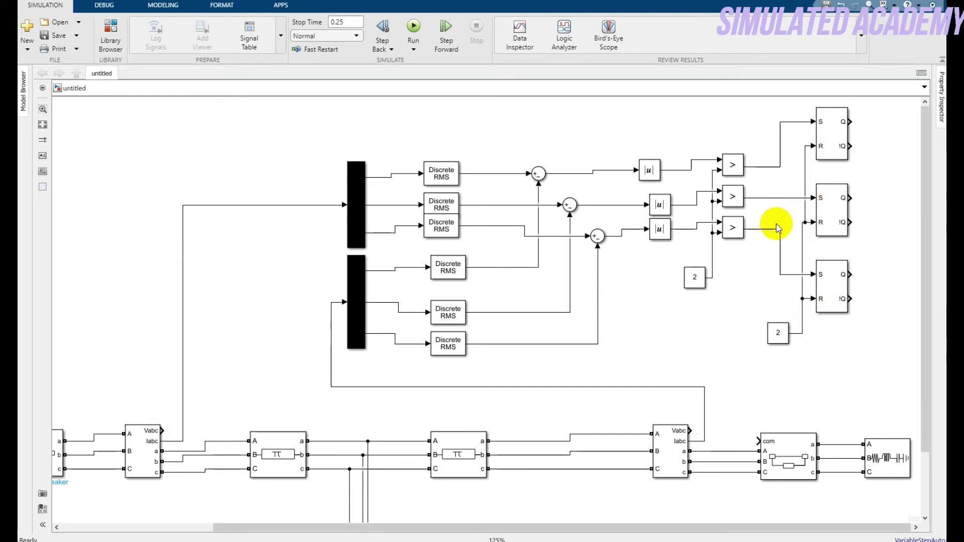
Set the Constant feeding the flip-flops' R inputs to value 0 with boolean output data type
{"action": "double_click", "coordinate": [776, 334]}
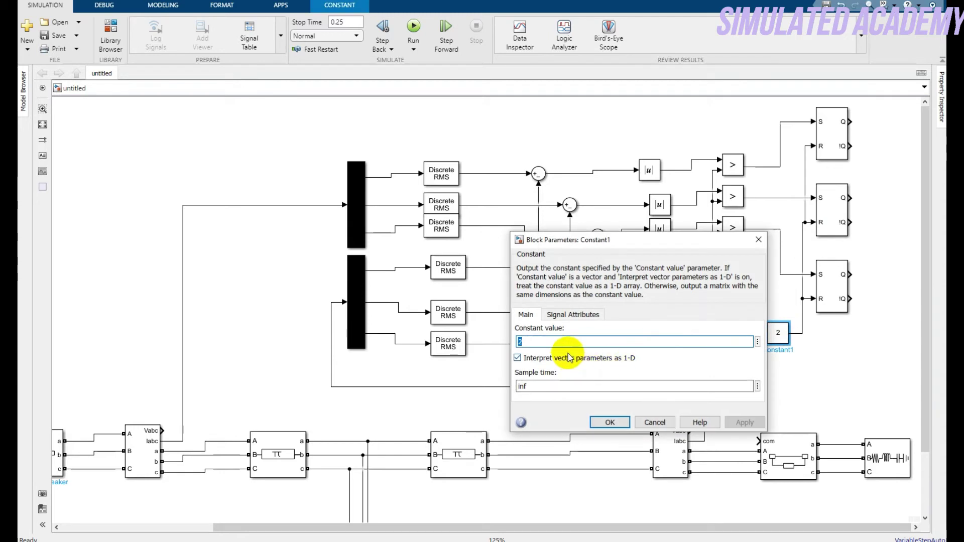
{"action": "left_click", "coordinate": [573, 315]}
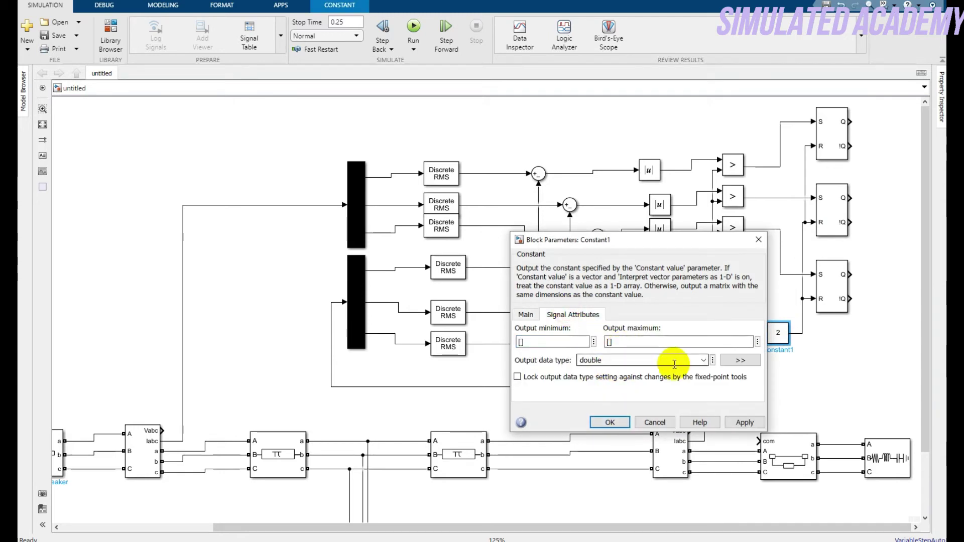
{"action": "left_click", "coordinate": [702, 360]}
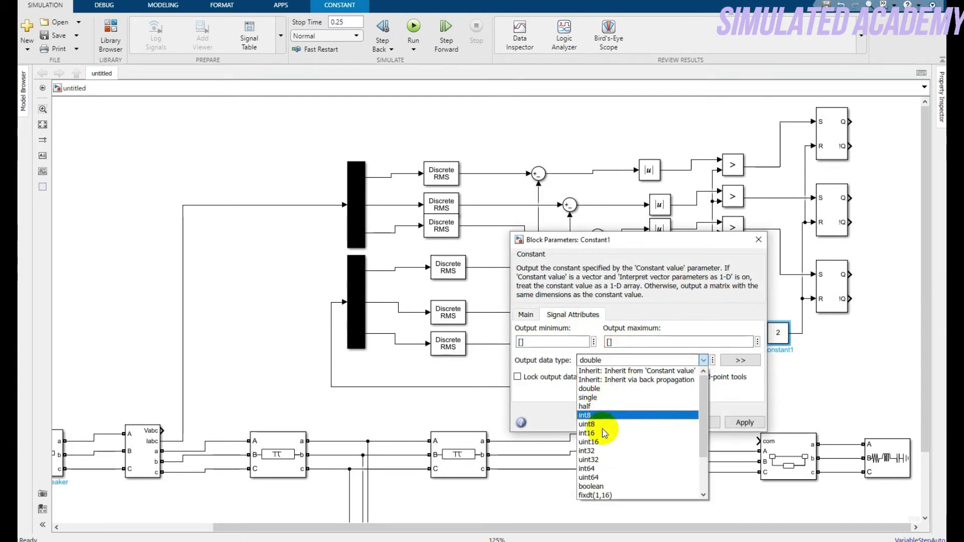
{"action": "left_click", "coordinate": [607, 486]}
{"action": "left_click", "coordinate": [608, 423]}
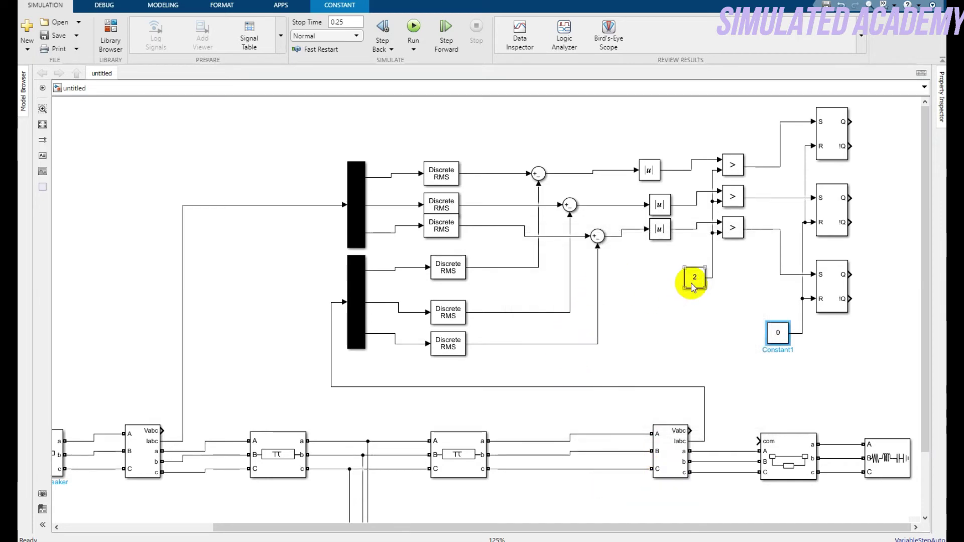
Set the output data type of the threshold Constant feeding the Relational Operators to boolean
{"action": "double_click", "coordinate": [693, 281]}
{"action": "left_click", "coordinate": [485, 259]}
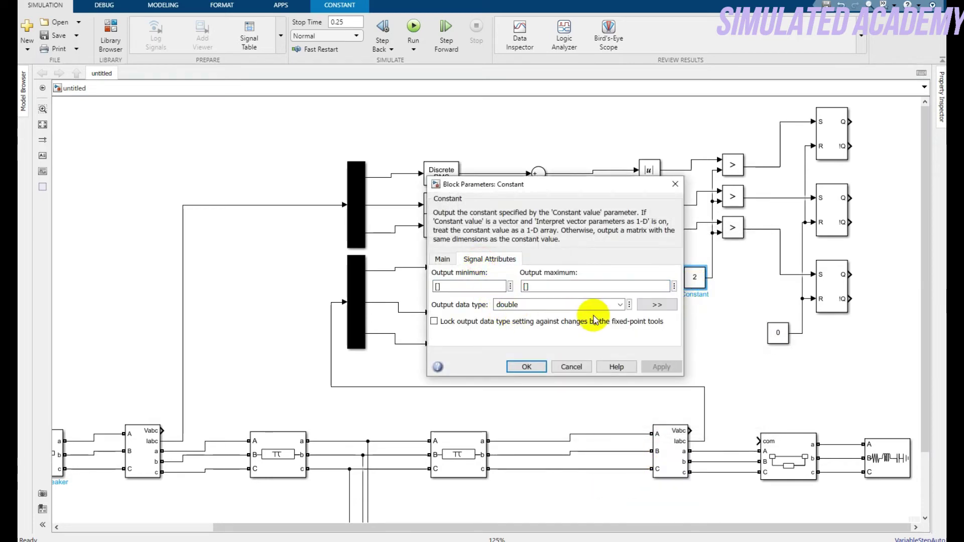
{"action": "left_click", "coordinate": [619, 305]}
{"action": "left_click", "coordinate": [507, 370]}
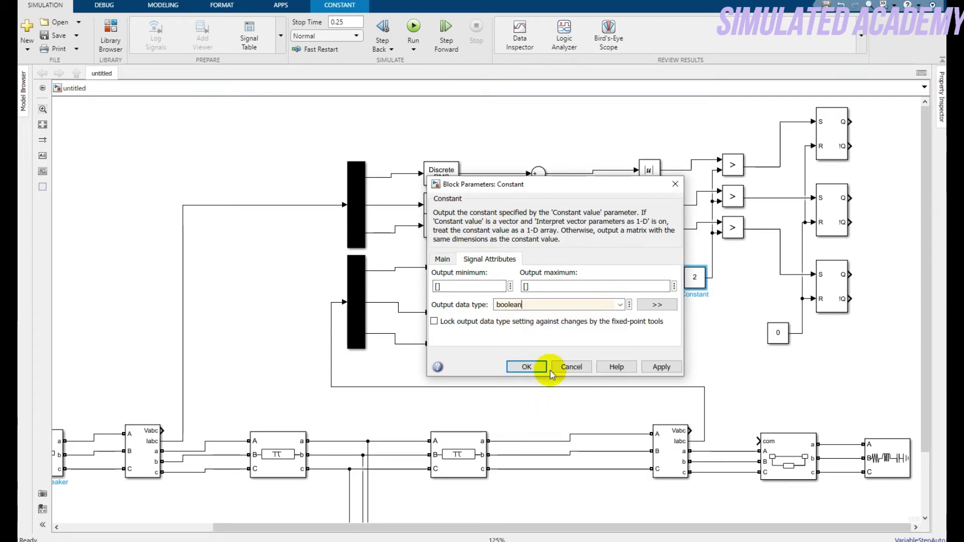
{"action": "left_click", "coordinate": [534, 367]}
{"action": "left_click", "coordinate": [617, 517]}
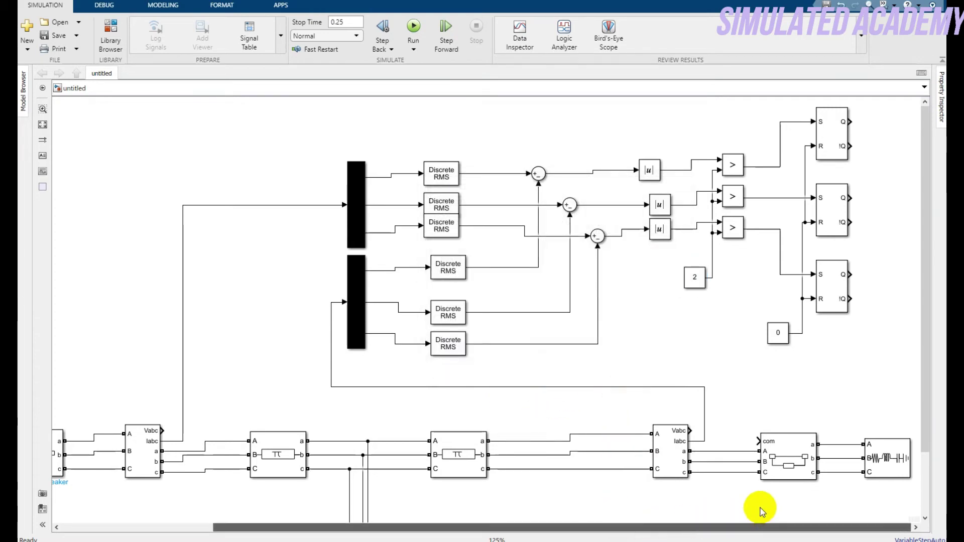
Add a Logical Operator block from the Logic and Bit Operations library and place it beside the S-R Flip-Flops' outputs
{"action": "left_click", "coordinate": [110, 38]}
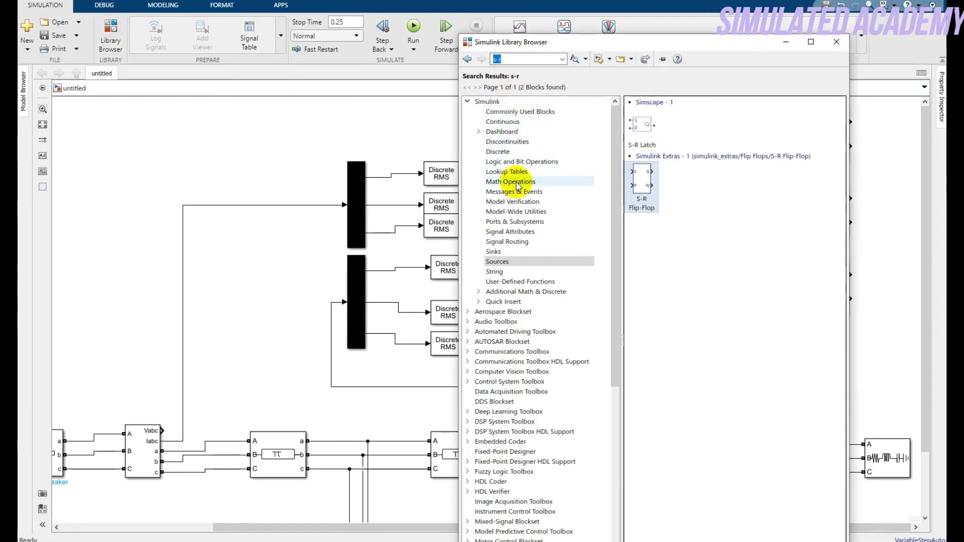
{"action": "left_click", "coordinate": [522, 161]}
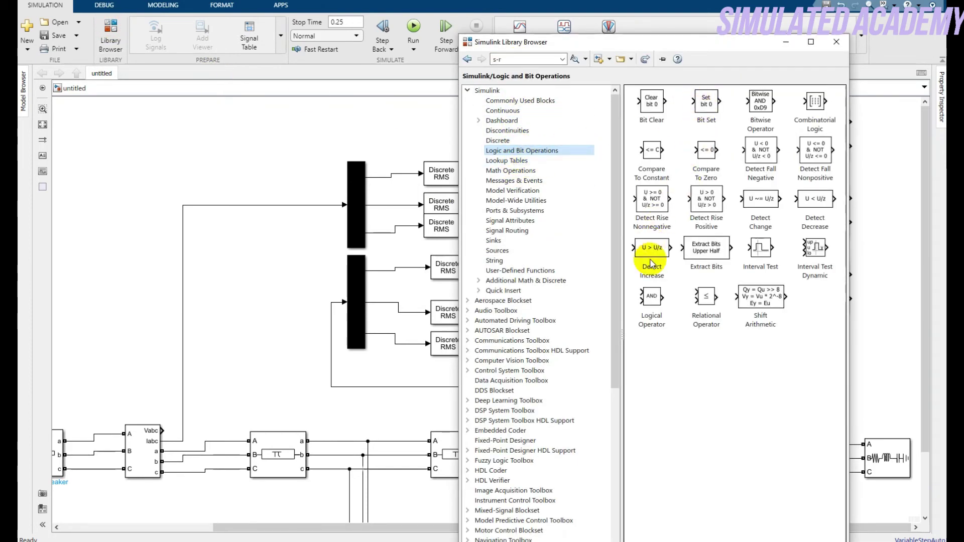
{"action": "right_click", "coordinate": [653, 297]}
{"action": "left_click", "coordinate": [675, 305]}
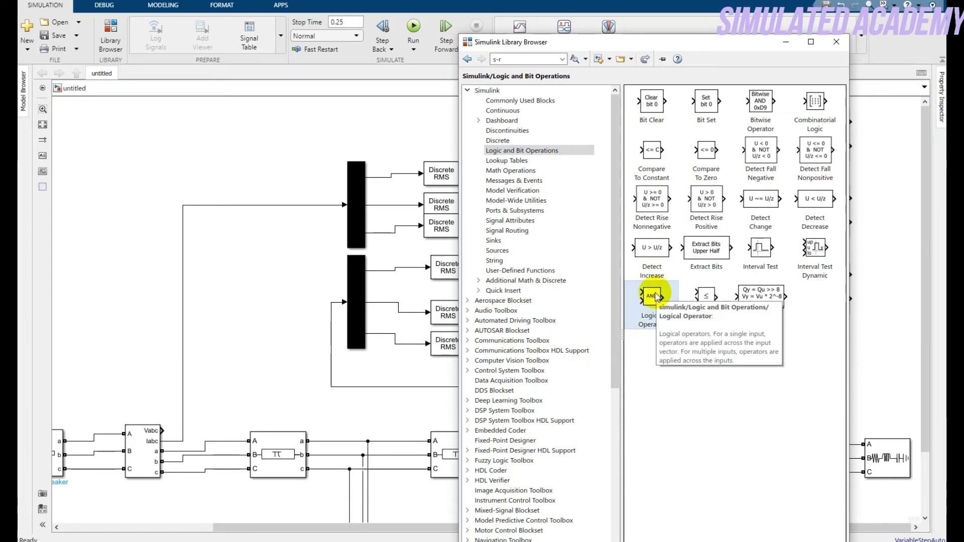
{"action": "right_click", "coordinate": [656, 297]}
{"action": "left_click", "coordinate": [675, 301]}
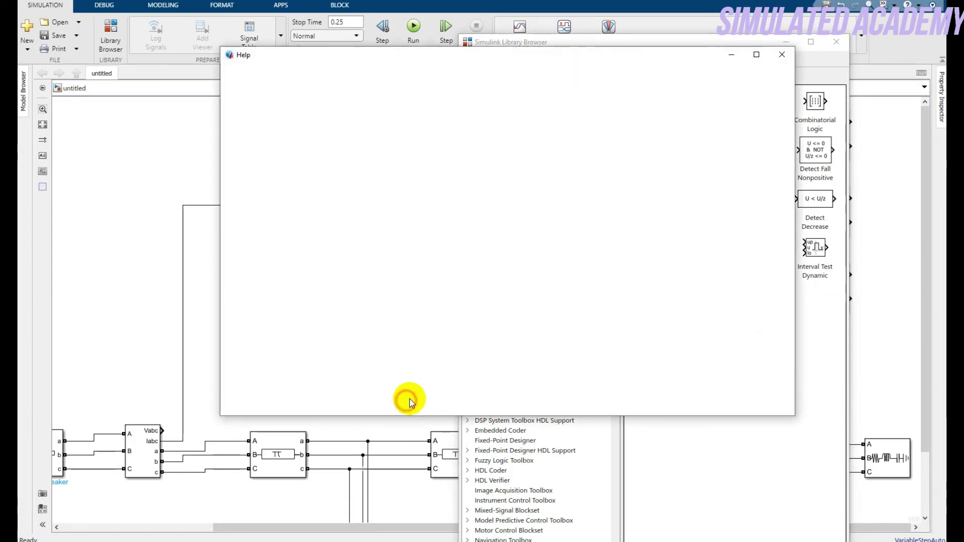
{"action": "left_click", "coordinate": [350, 450]}
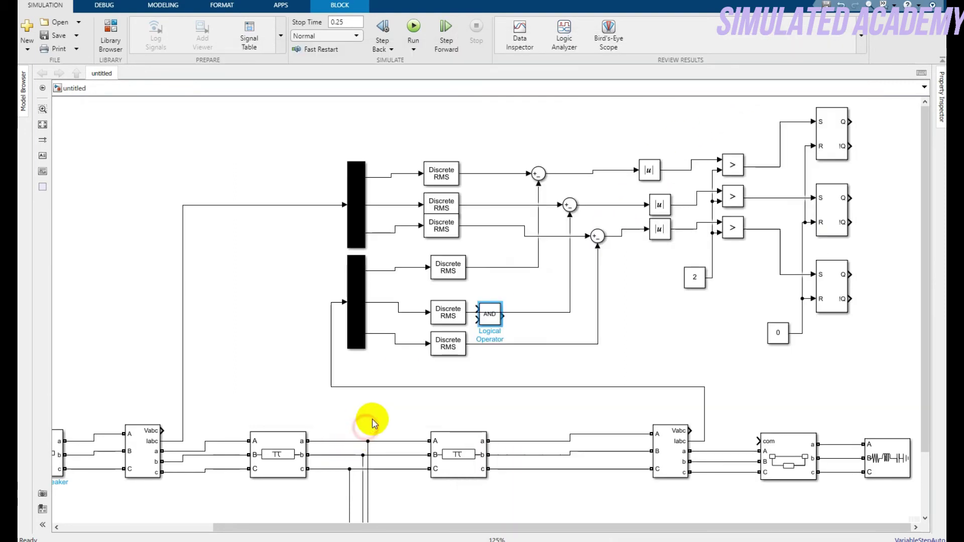
{"action": "left_click_drag", "start_coordinate": [493, 321], "coordinate": [889, 176]}
Set the AND Logical Operator's number of input ports to 3
{"action": "double_click", "coordinate": [887, 173]}
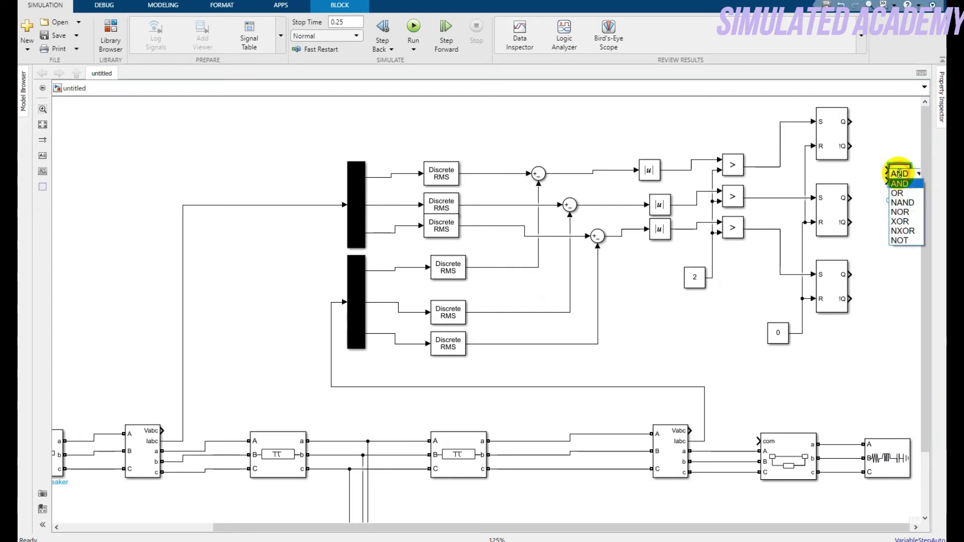
{"action": "double_click", "coordinate": [594, 197]}
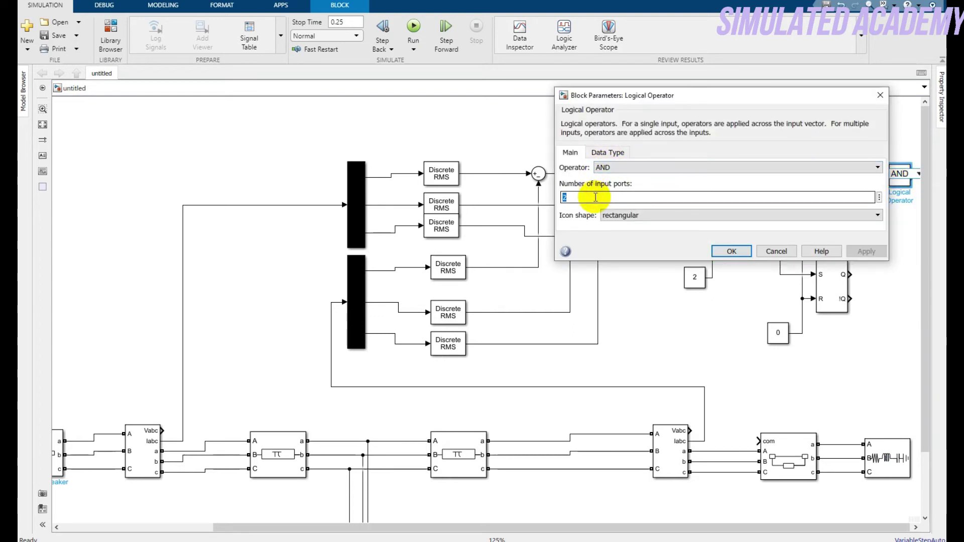
{"action": "type", "text": "3"}
{"action": "left_click", "coordinate": [732, 251]}
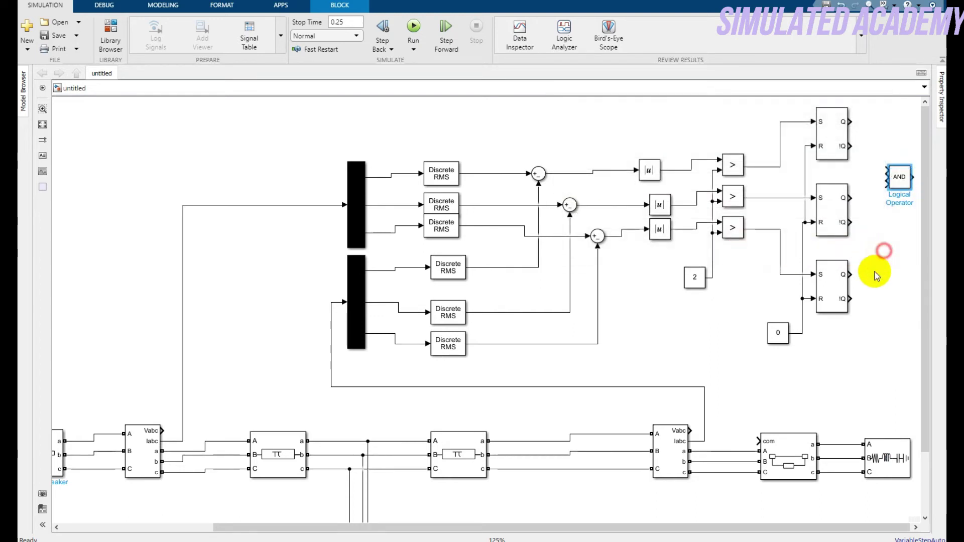
Stretch the AND block vertically and center it beside the stacked S-R Flip-Flops
{"action": "left_click_drag", "start_coordinate": [589, 525], "coordinate": [720, 499]}
{"action": "left_click", "coordinate": [899, 179]}
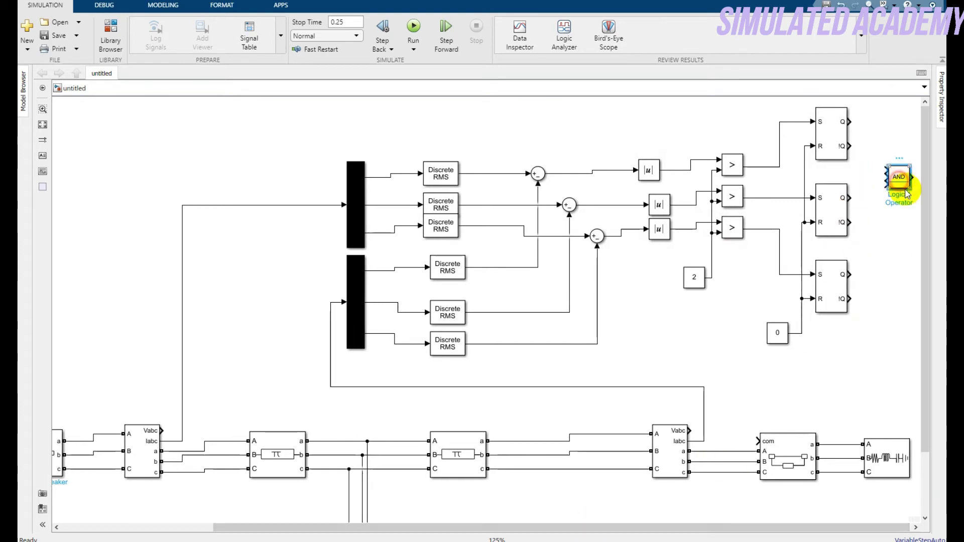
{"action": "left_click_drag", "start_coordinate": [910, 189], "coordinate": [910, 254]}
{"action": "left_click_drag", "start_coordinate": [899, 215], "coordinate": [899, 199]}
{"action": "left_click", "coordinate": [860, 170]}
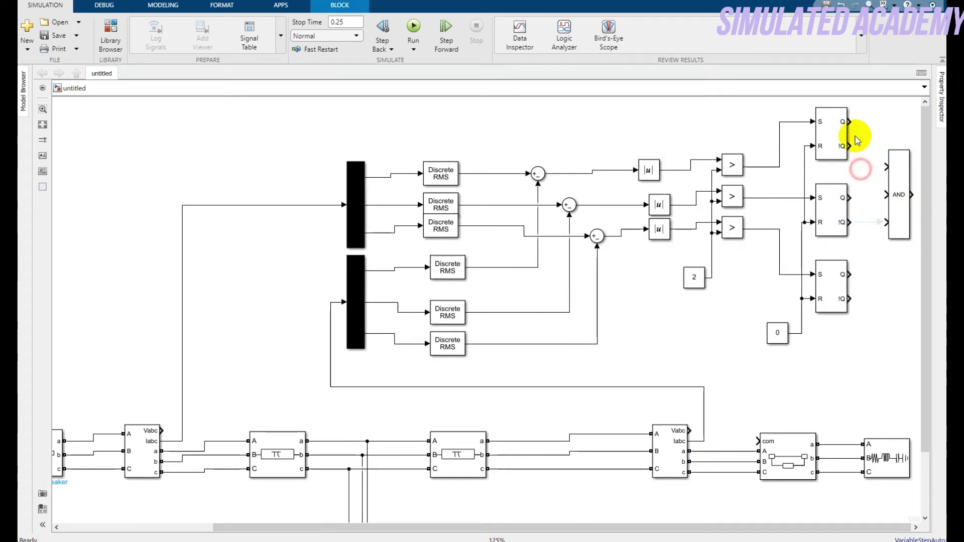
Connect the Q output of each S-R Flip-Flop to its matching input on the AND block
{"action": "left_click_drag", "start_coordinate": [849, 121], "coordinate": [887, 195]}
{"action": "left_click", "coordinate": [851, 199]}
{"action": "left_click_drag", "start_coordinate": [848, 274], "coordinate": [887, 222]}
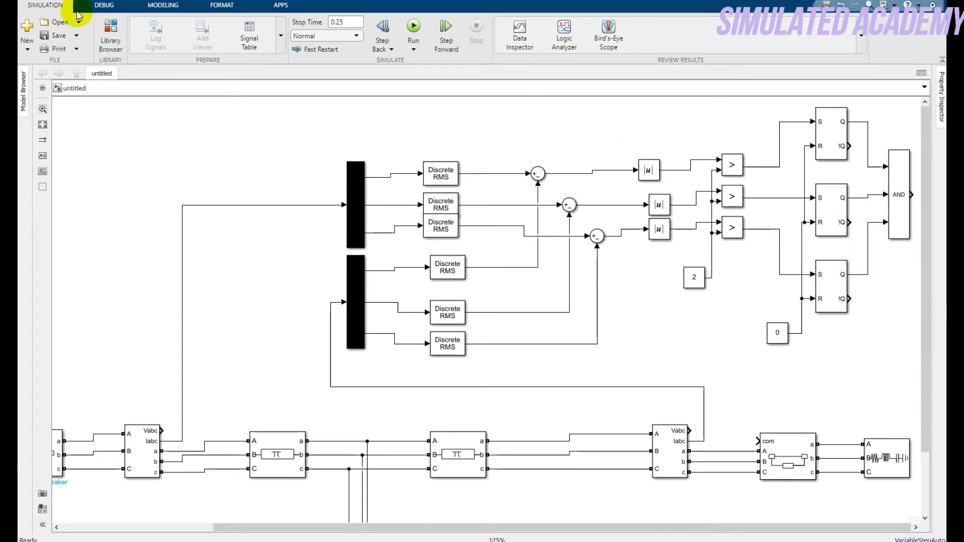
Search the block library for data conversion
{"action": "left_click", "coordinate": [111, 30]}
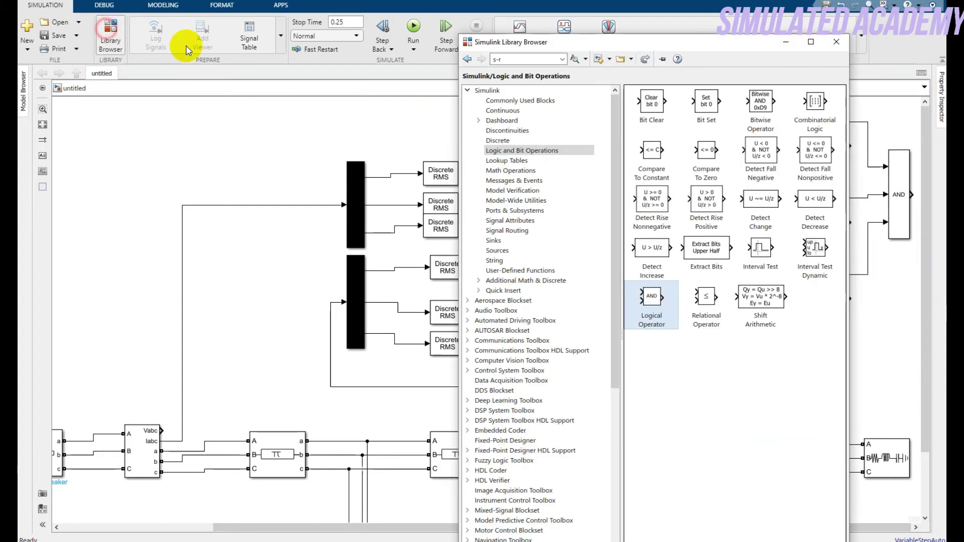
{"action": "left_click", "coordinate": [509, 60]}
{"action": "type", "text": "data conver"}
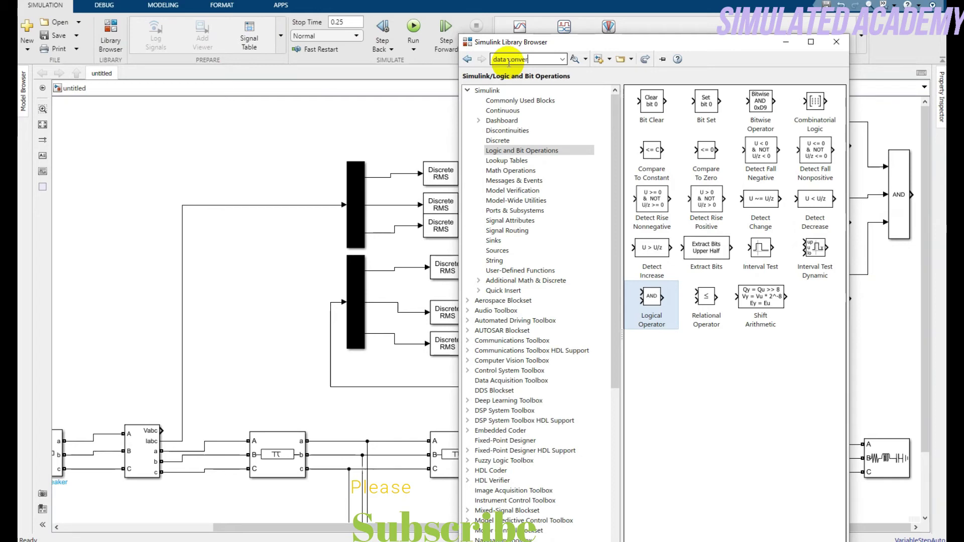
{"action": "type", "text": "sion"}
{"action": "key", "text": "Return"}
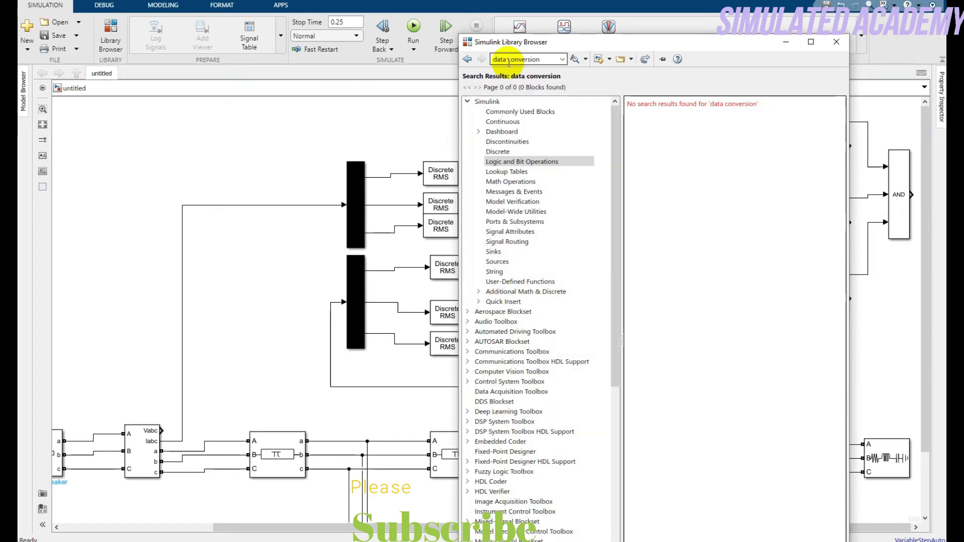
Find the Data Type Conversion block by searching the library for data type and connect it to the AND block's output
{"action": "key", "text": "BackSpace"}
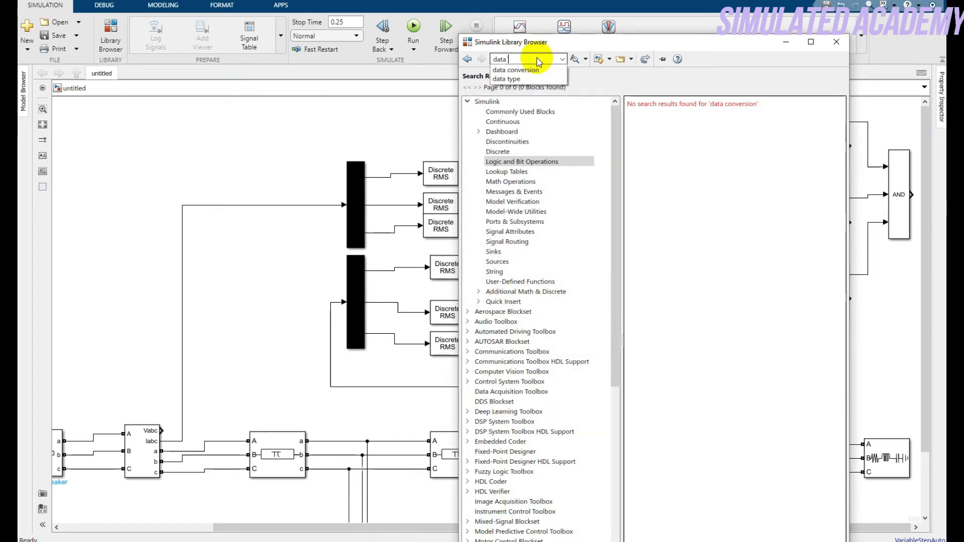
{"action": "left_click", "coordinate": [520, 77]}
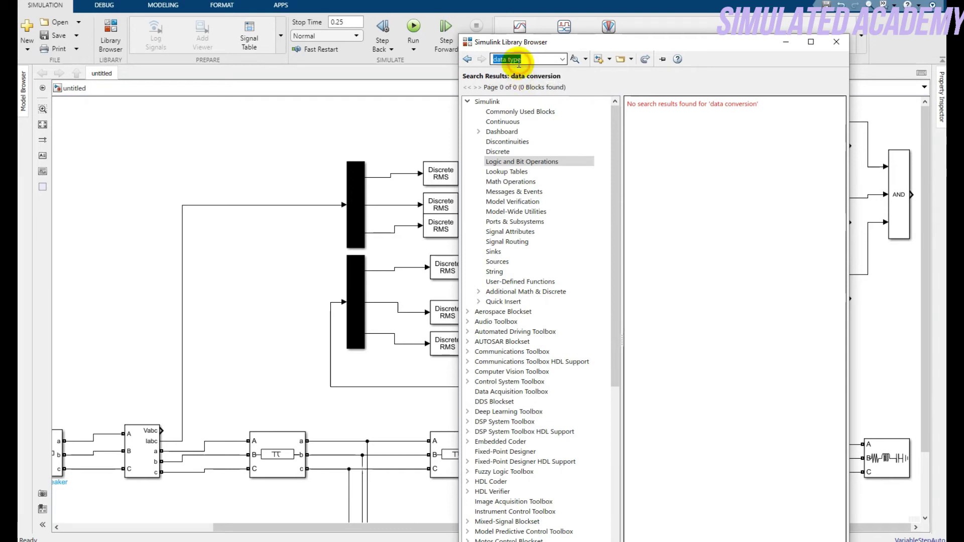
{"action": "key", "text": "Return"}
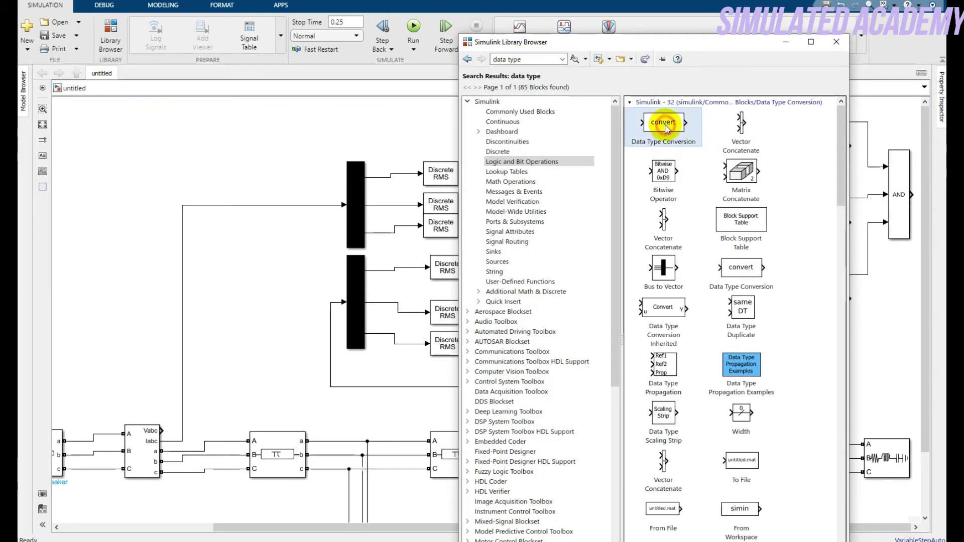
{"action": "left_click_drag", "start_coordinate": [666, 128], "coordinate": [875, 198]}
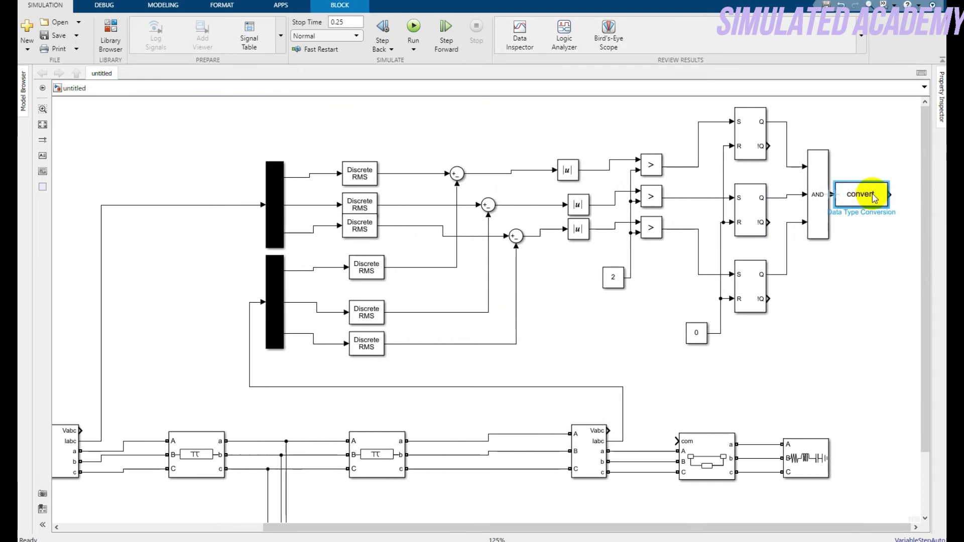
{"action": "left_click", "coordinate": [790, 403]}
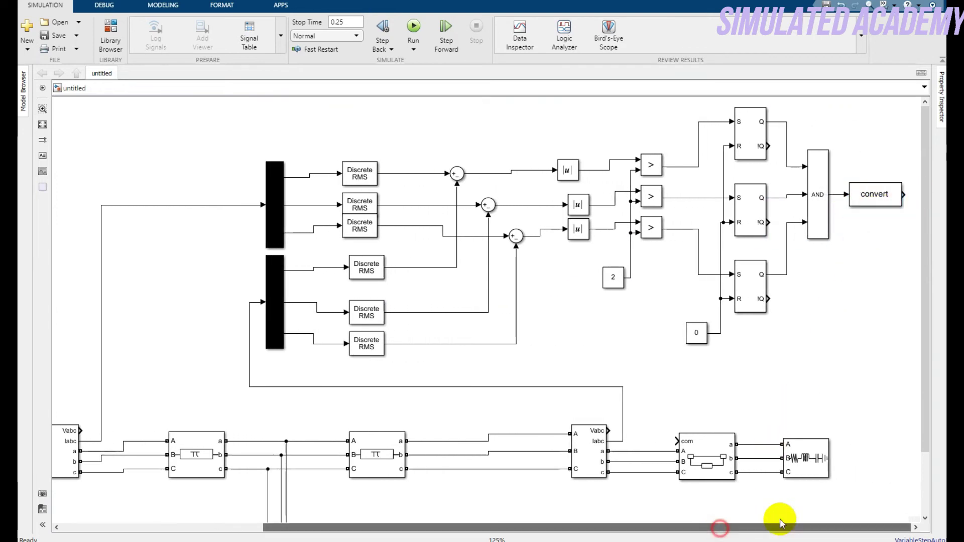
Wire the Data Type Conversion output to the load-side breaker's com input and branch that line to the source-side breaker's com input
{"action": "mouse_move", "coordinate": [904, 194]}
{"action": "left_mouse_down"}
{"action": "mouse_move", "coordinate": [893, 243]}
{"action": "mouse_move", "coordinate": [687, 447]}
{"action": "left_mouse_up"}
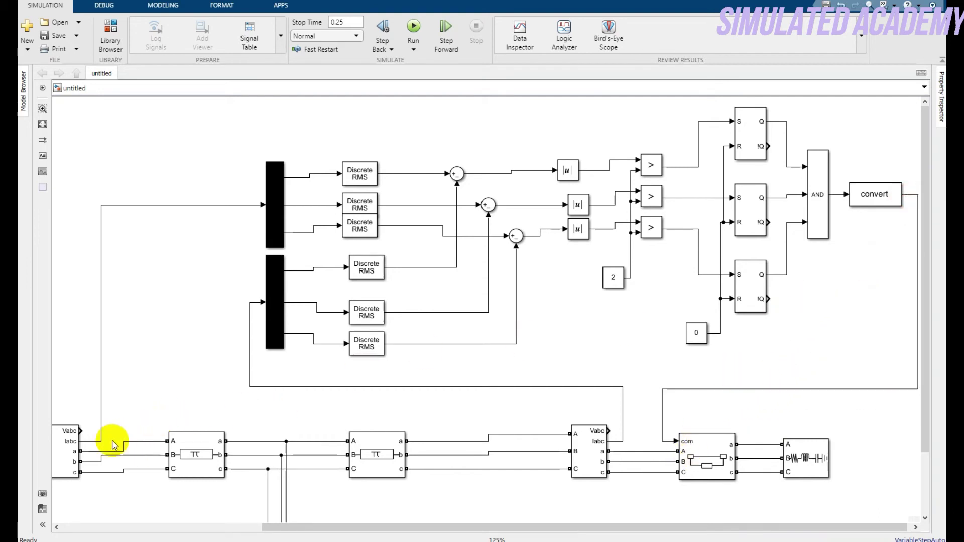
{"action": "left_click_drag", "start_coordinate": [289, 528], "coordinate": [118, 530]}
{"action": "left_click_drag", "start_coordinate": [136, 437], "coordinate": [644, 322]}
{"action": "left_click_drag", "start_coordinate": [552, 391], "coordinate": [575, 104]}
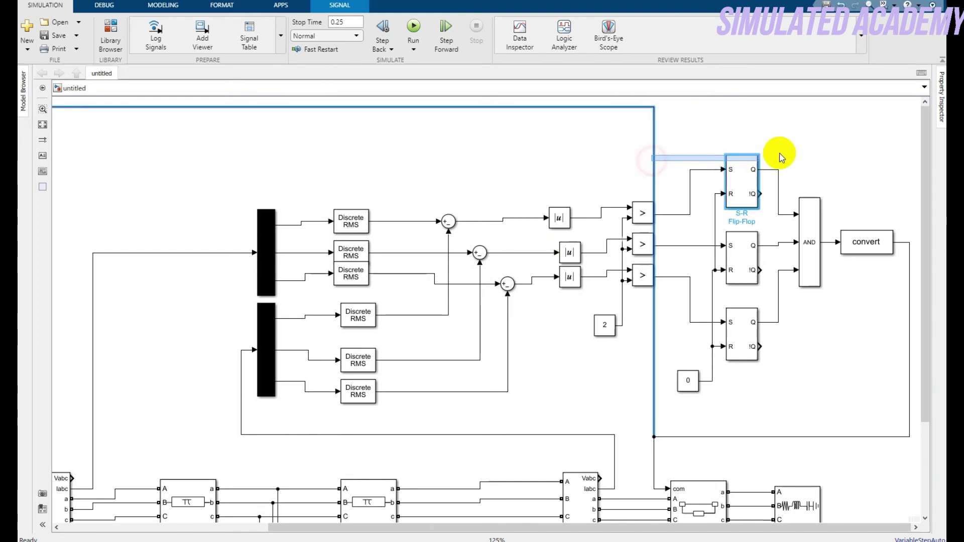
Reroute the source-side breaker's signal line around the flip-flops so it branches directly at the Data Type Conversion block's output
{"action": "left_click", "coordinate": [737, 108]}
{"action": "left_click", "coordinate": [655, 148]}
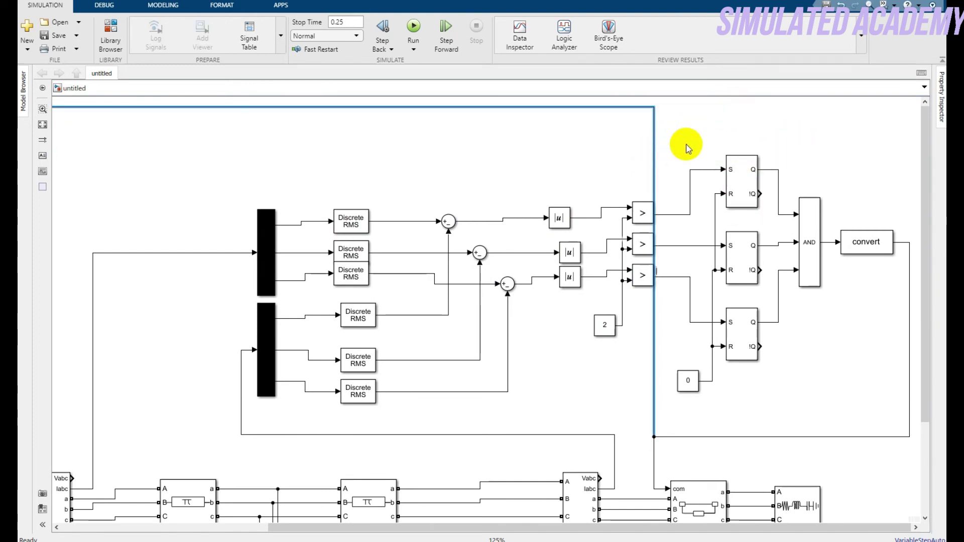
{"action": "left_click", "coordinate": [703, 146]}
{"action": "left_click", "coordinate": [655, 153]}
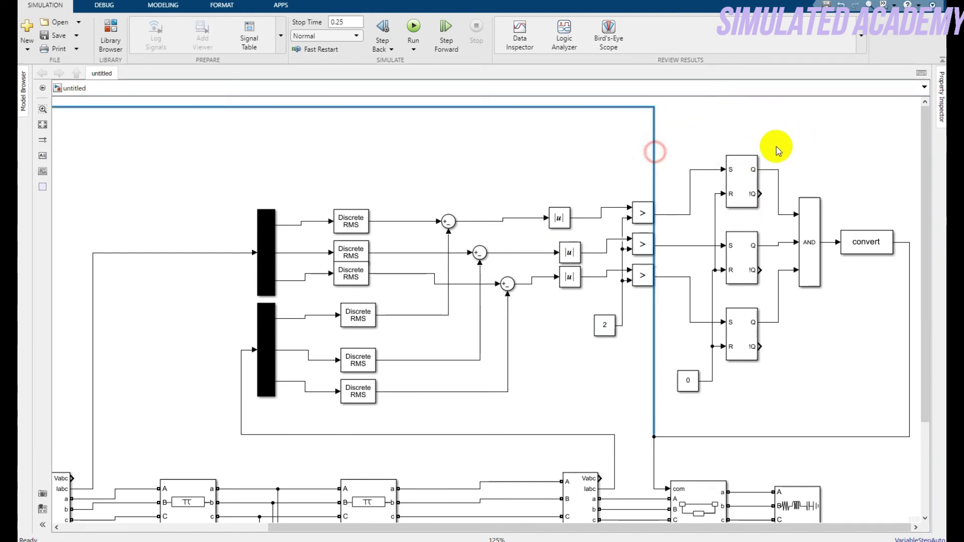
{"action": "left_click_drag", "start_coordinate": [654, 184], "coordinate": [907, 114]}
{"action": "left_click", "coordinate": [875, 133]}
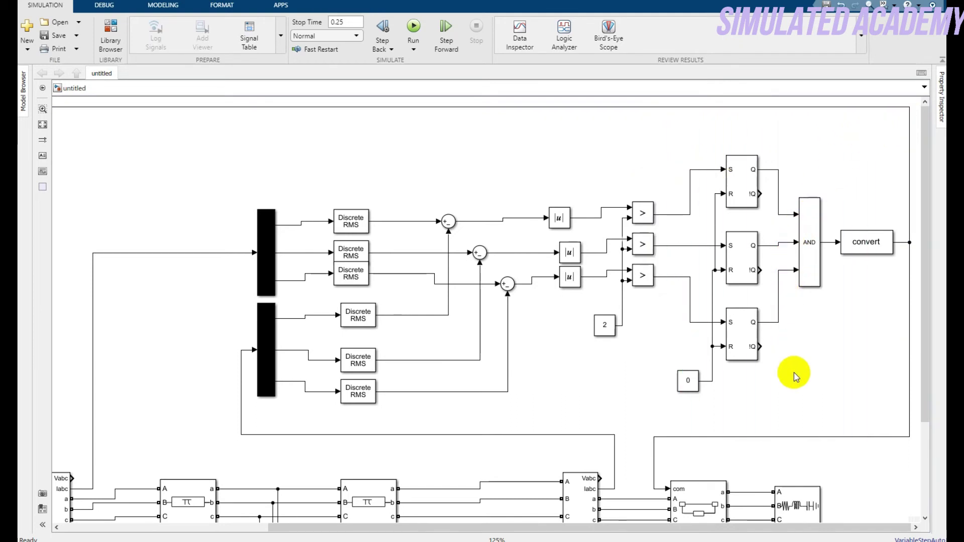
Find the Terminator block by searching the library for terminator, add it, and connect it to the uppermost S-R Flip-Flop's !Q output
{"action": "left_click", "coordinate": [111, 34]}
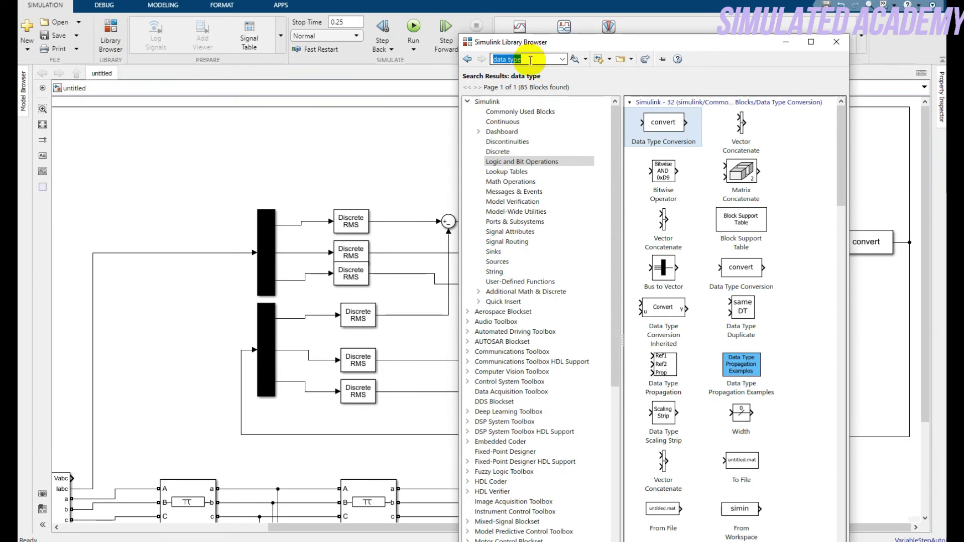
{"action": "type", "text": "terminator"}
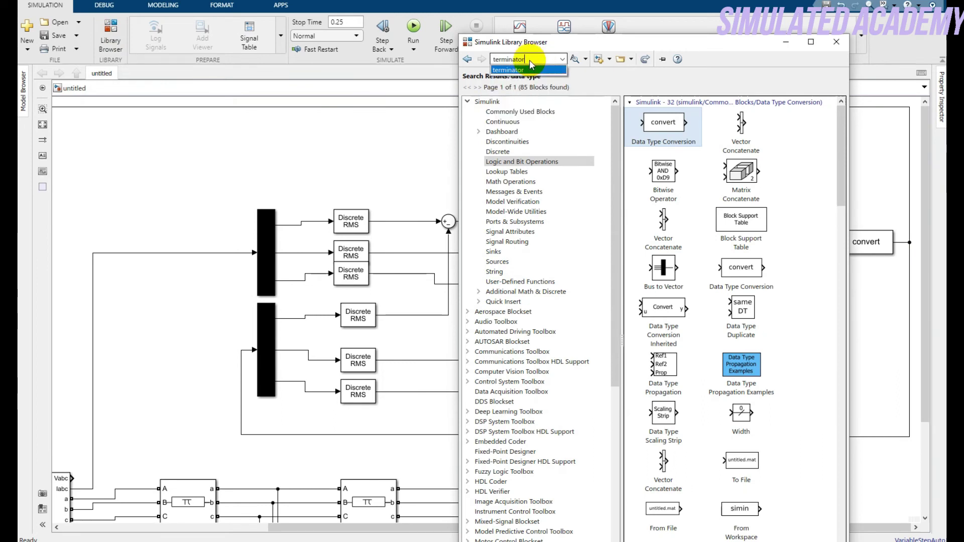
{"action": "key", "text": "Return"}
{"action": "left_click", "coordinate": [645, 119]}
{"action": "right_click", "coordinate": [645, 119]}
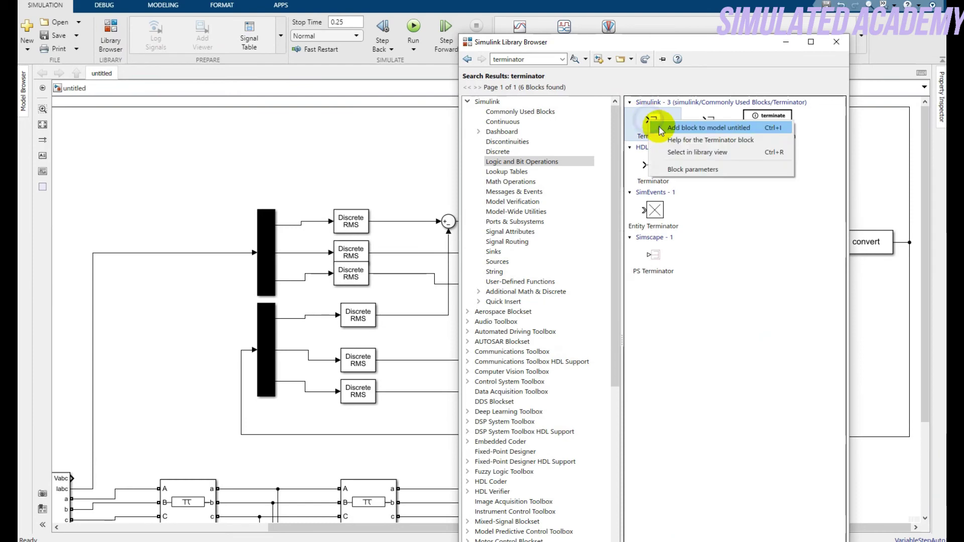
{"action": "left_click", "coordinate": [663, 123]}
{"action": "left_click_drag", "start_coordinate": [490, 316], "coordinate": [759, 193]}
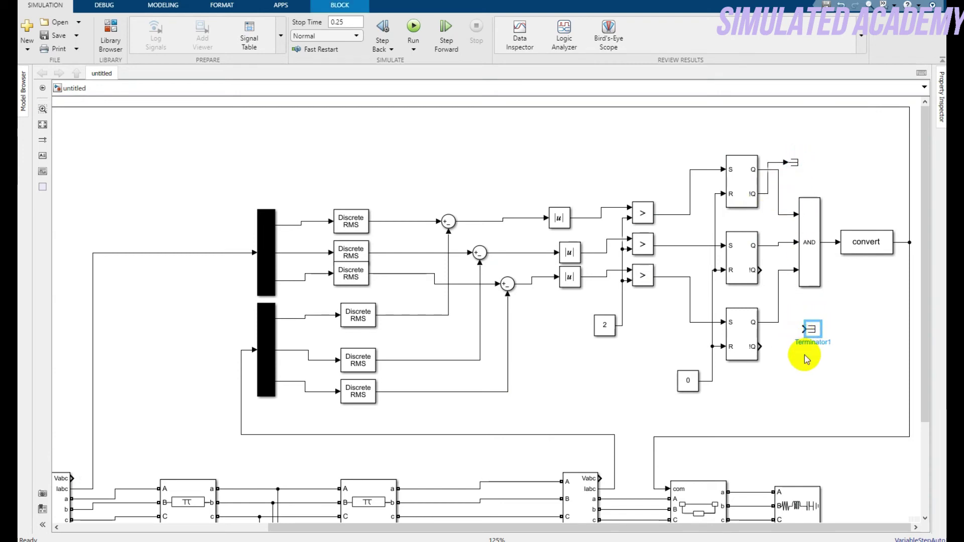
Connect the !Q outputs of the two remaining S-R Flip-Flops to their Terminator blocks
{"action": "left_click_drag", "start_coordinate": [803, 330], "coordinate": [758, 268]}
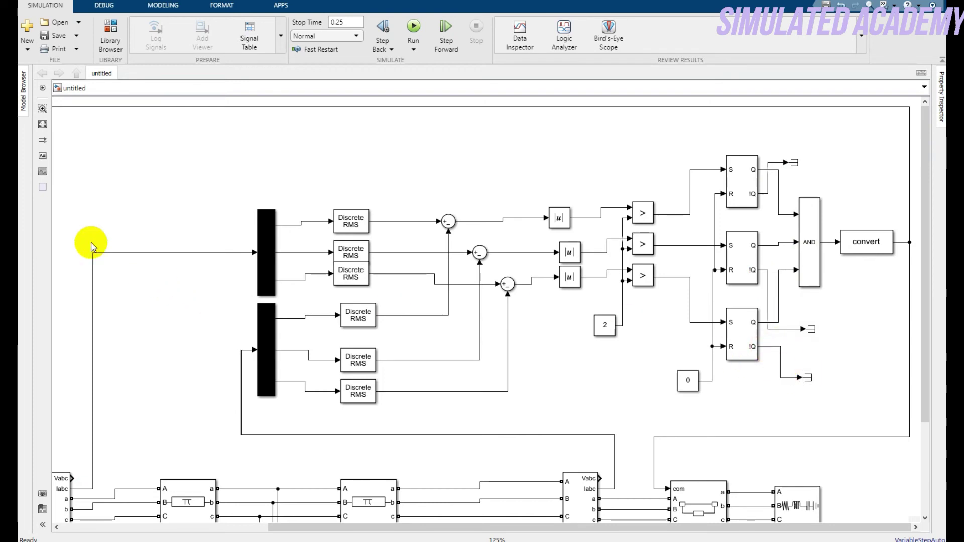
Group the protection logic, from the Demux blocks to the Data Type Conversion block, into a subsystem and rotate it so its inputs face down
{"action": "left_click", "coordinate": [42, 126]}
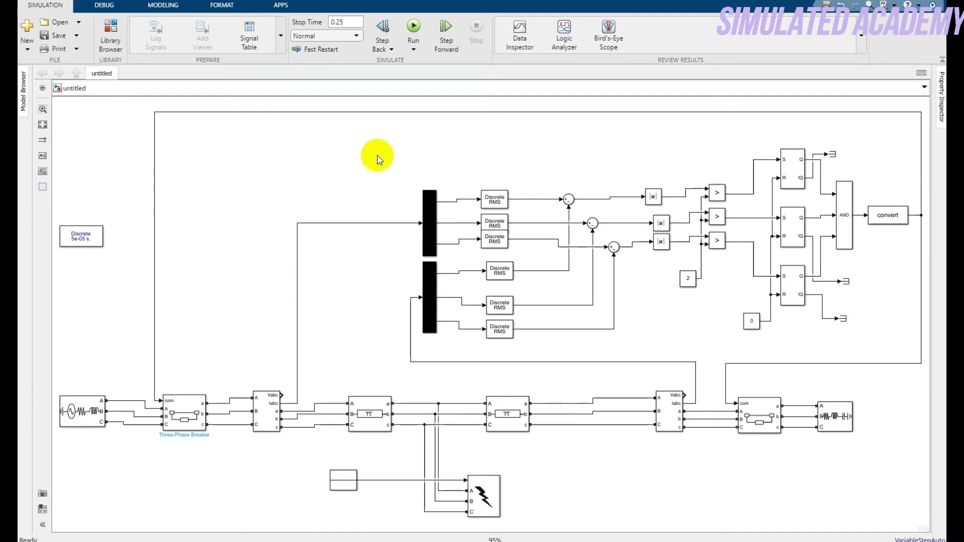
{"action": "left_click_drag", "start_coordinate": [396, 161], "coordinate": [454, 191]}
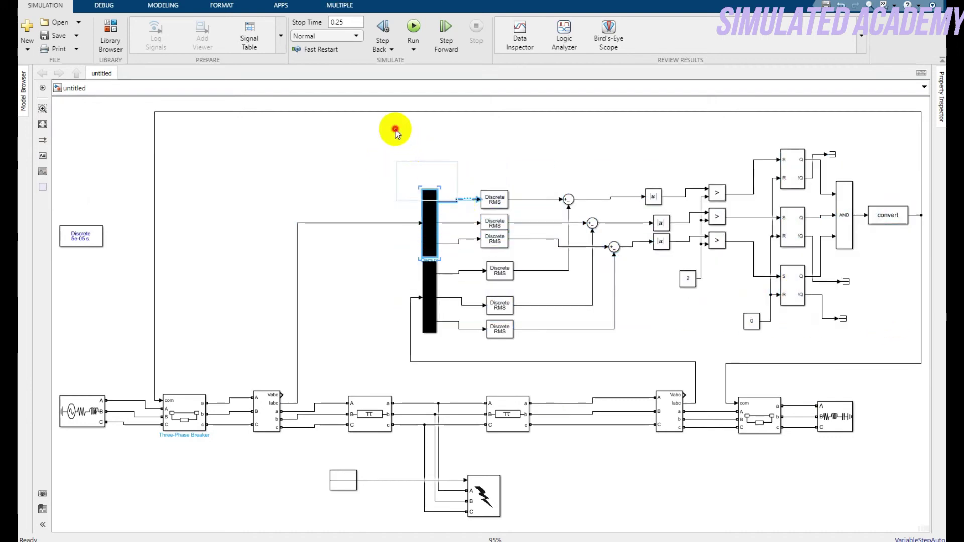
{"action": "left_click_drag", "start_coordinate": [395, 129], "coordinate": [918, 351]}
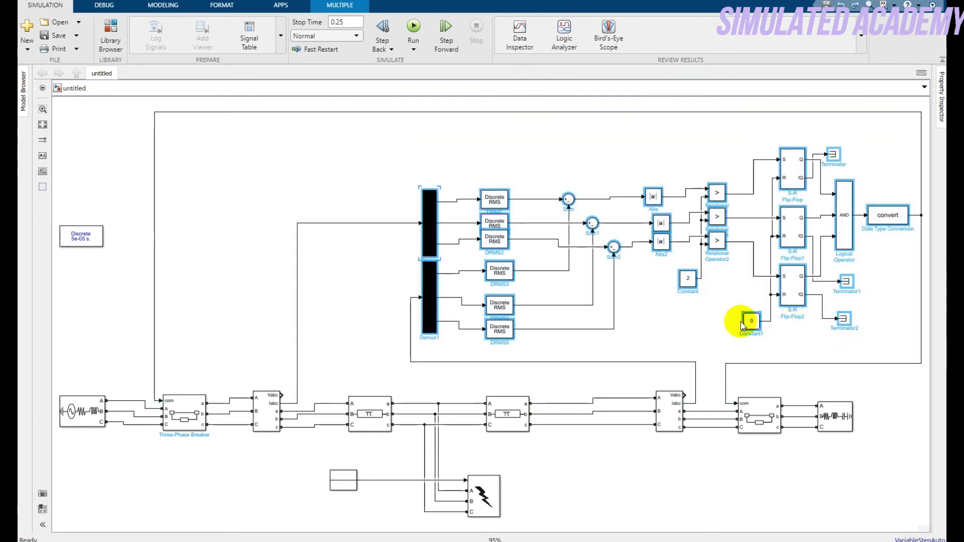
{"action": "key", "text": "ctrl+g"}
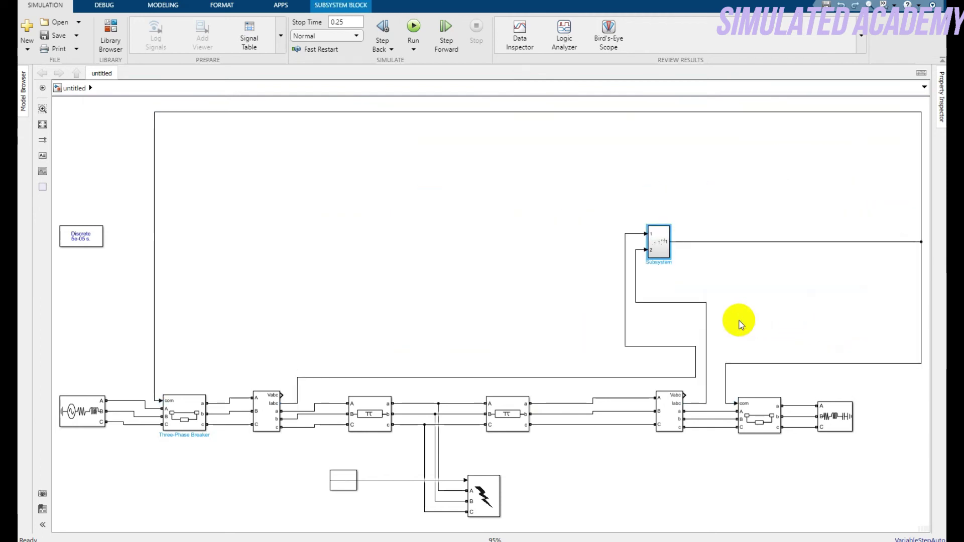
{"action": "left_click_drag", "start_coordinate": [662, 246], "coordinate": [611, 209]}
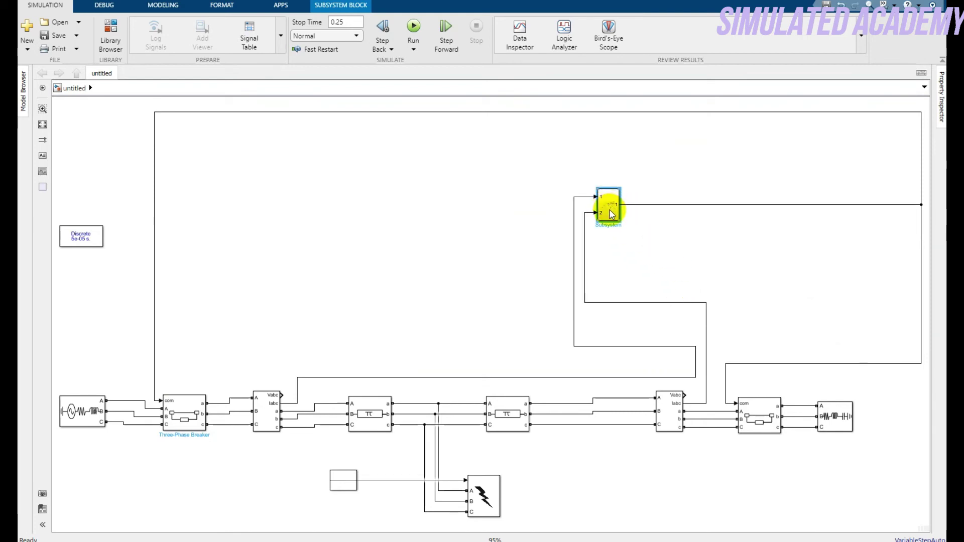
{"action": "key", "text": "ctrl+i"}
{"action": "key", "text": "ctrl+r"}
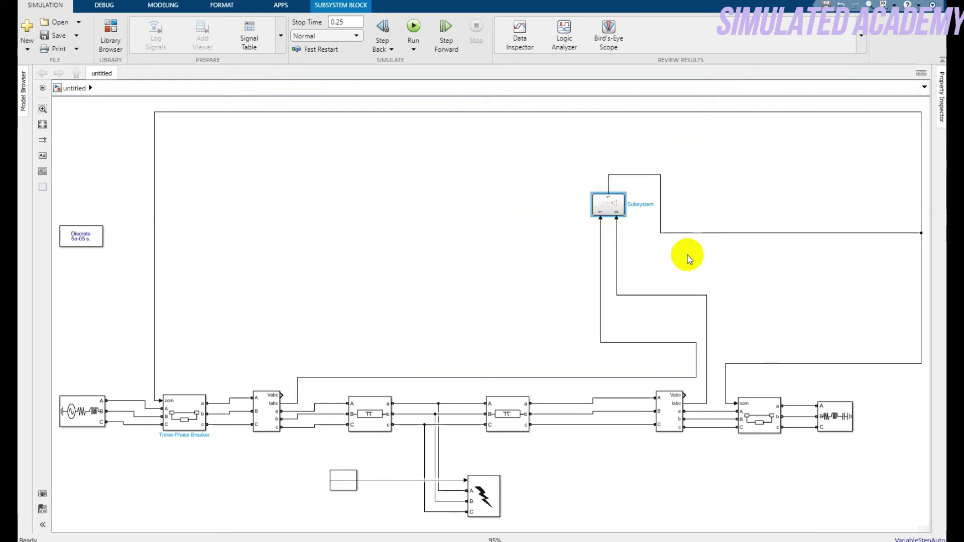
{"action": "left_click", "coordinate": [737, 276]}
Reroute both breakers' com signal lines so they branch directly above the subsystem's output and run closer to it
{"action": "left_click", "coordinate": [867, 112]}
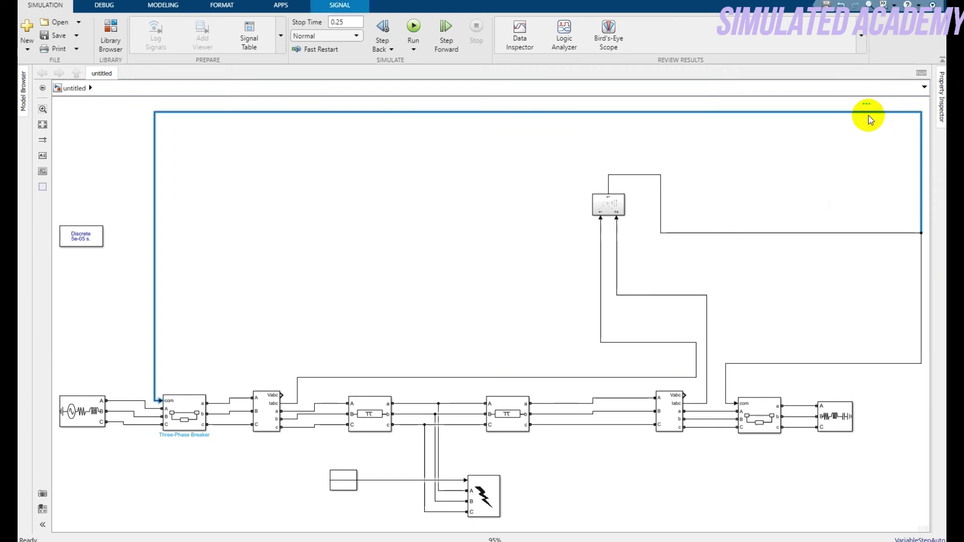
{"action": "left_click_drag", "start_coordinate": [922, 176], "coordinate": [619, 162]}
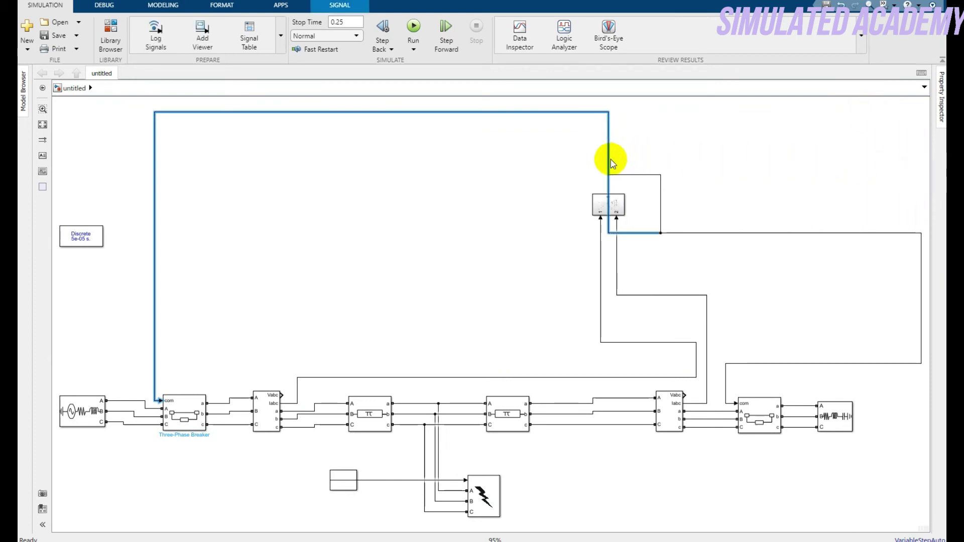
{"action": "left_click_drag", "start_coordinate": [651, 238], "coordinate": [622, 187]}
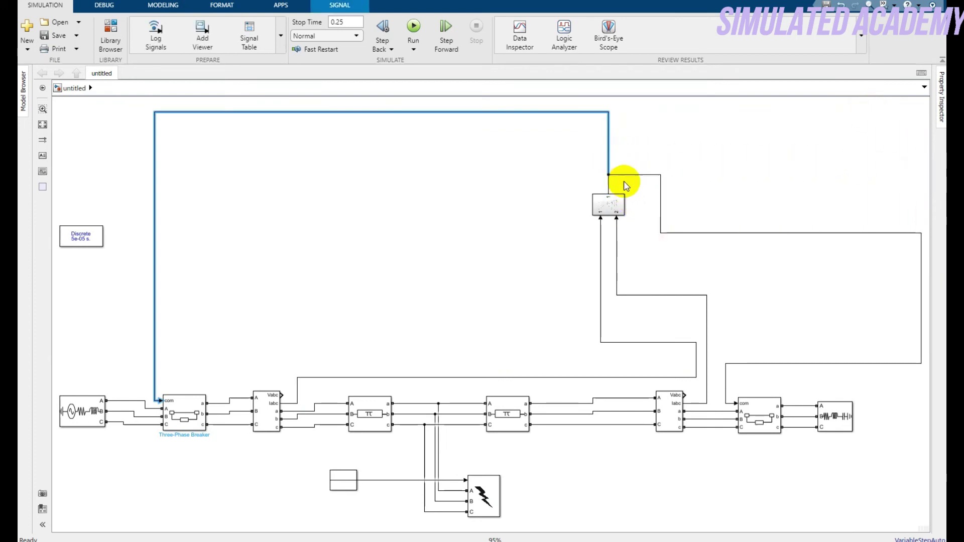
{"action": "left_click_drag", "start_coordinate": [926, 301], "coordinate": [719, 306]}
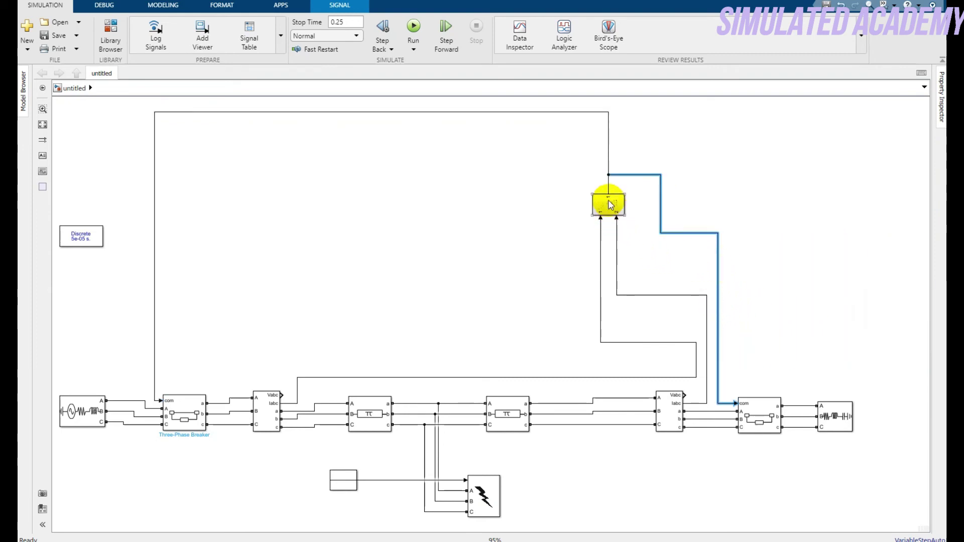
Move the subsystem and its two output signal lines down, closer to the transmission line blocks
{"action": "left_click_drag", "start_coordinate": [622, 201], "coordinate": [623, 273]}
{"action": "left_click_drag", "start_coordinate": [490, 112], "coordinate": [502, 244]}
{"action": "left_click_drag", "start_coordinate": [622, 175], "coordinate": [629, 228]}
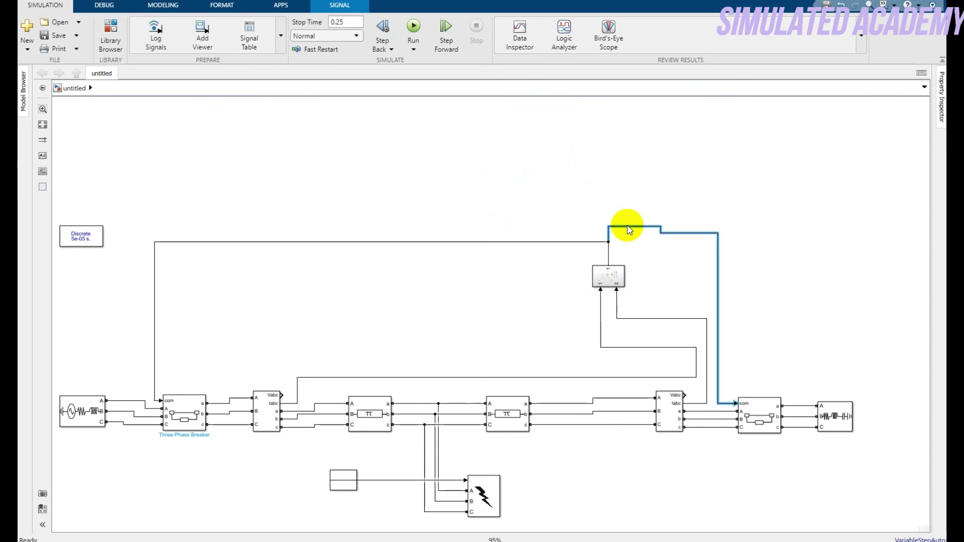
Find the Demux block by searching the library for demux and add it to the model
{"action": "left_click", "coordinate": [42, 125]}
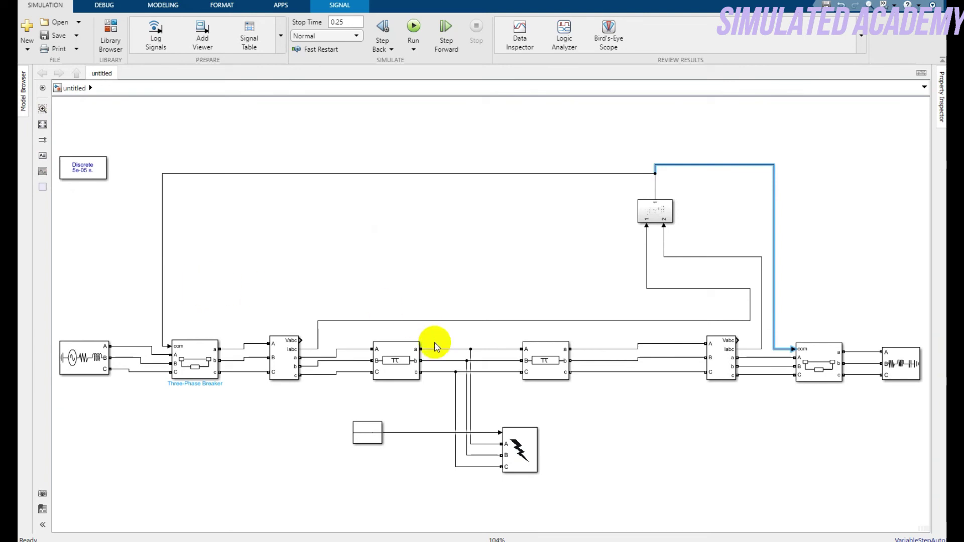
{"action": "left_click", "coordinate": [107, 26]}
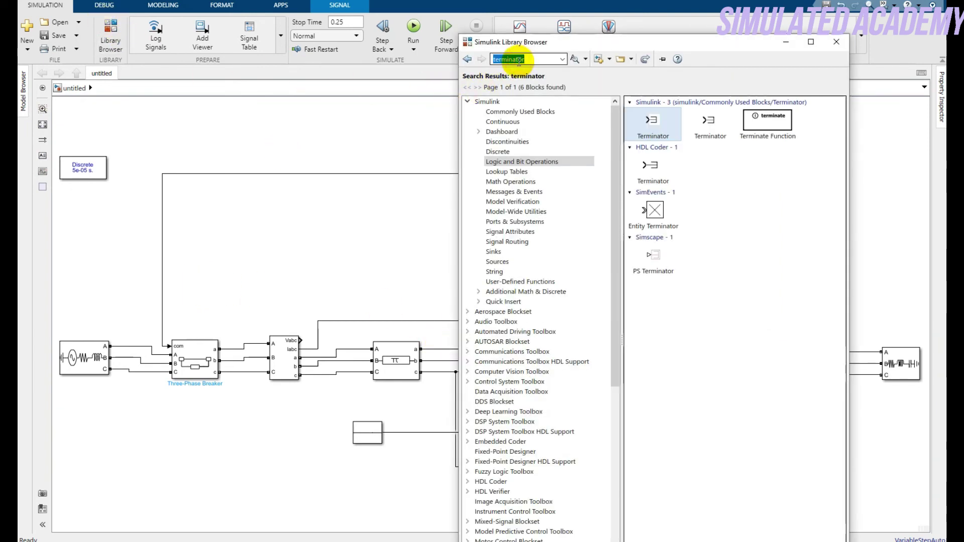
{"action": "key", "text": "Return"}
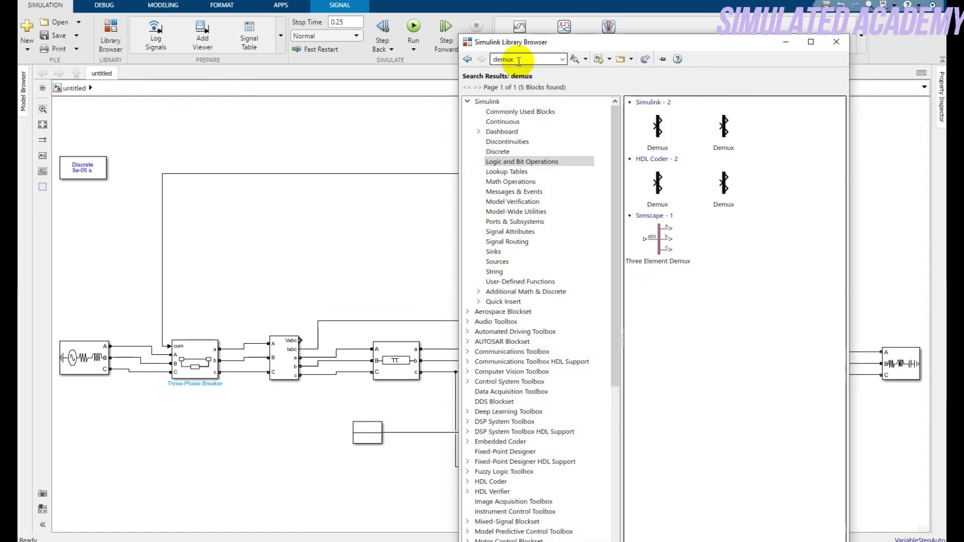
{"action": "left_click", "coordinate": [652, 120]}
{"action": "right_click", "coordinate": [658, 122]}
{"action": "left_click", "coordinate": [678, 129]}
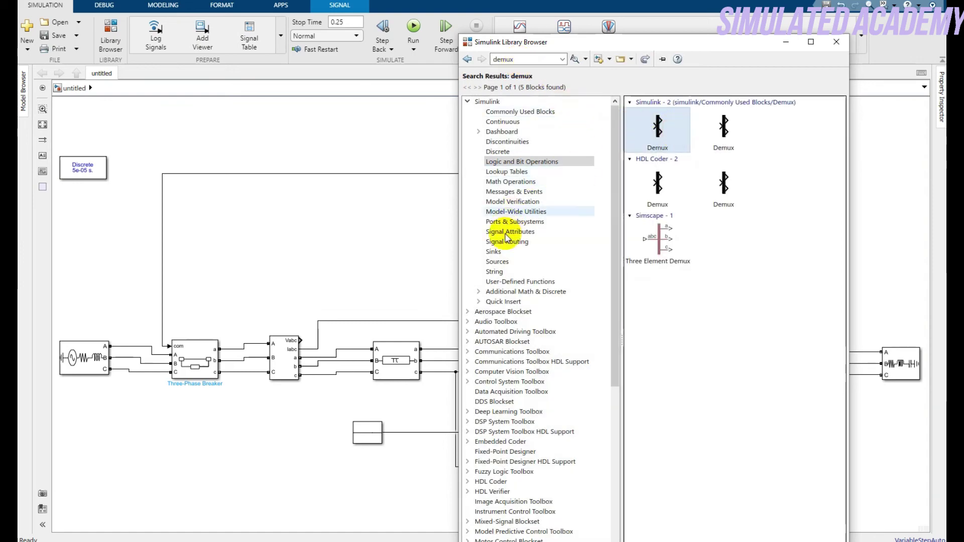
Add a Scope block from the Simulink Sinks library and place it above the transmission line blocks
{"action": "left_click", "coordinate": [497, 262]}
{"action": "left_click", "coordinate": [504, 241]}
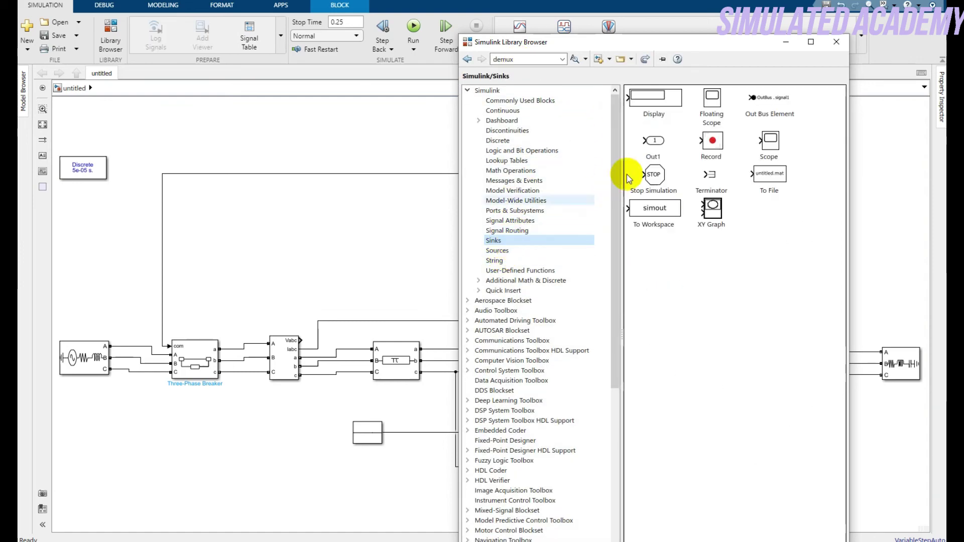
{"action": "right_click", "coordinate": [770, 137]}
{"action": "left_click", "coordinate": [801, 135]}
{"action": "left_click", "coordinate": [351, 220]}
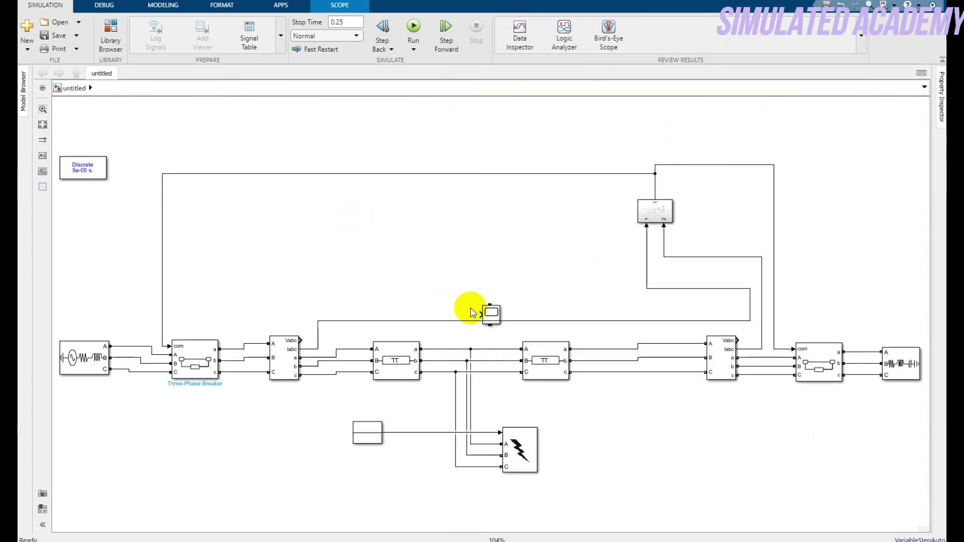
{"action": "left_click_drag", "start_coordinate": [491, 312], "coordinate": [548, 241]}
Place the new Demux block near the Scope and set its number of outputs to 3
{"action": "left_click_drag", "start_coordinate": [489, 312], "coordinate": [510, 285]}
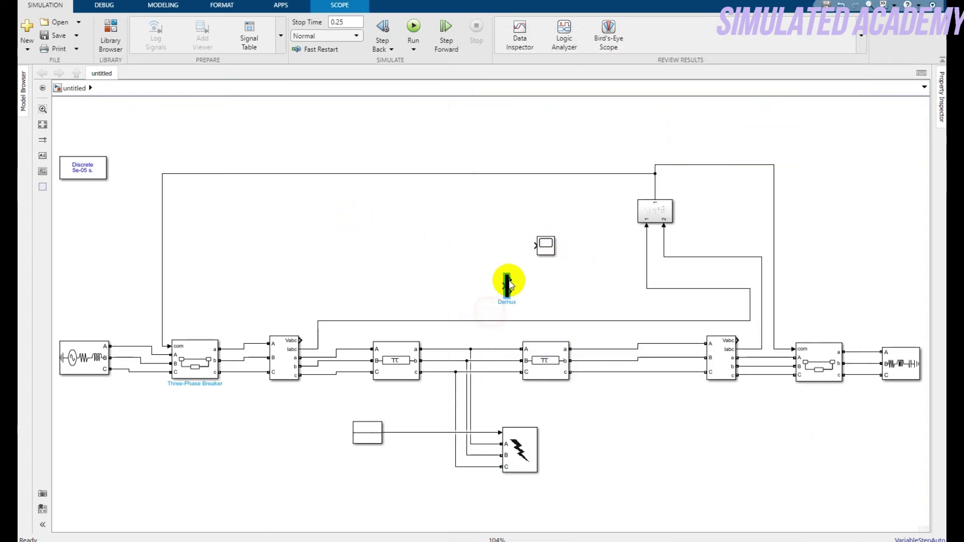
{"action": "double_click", "coordinate": [507, 284]}
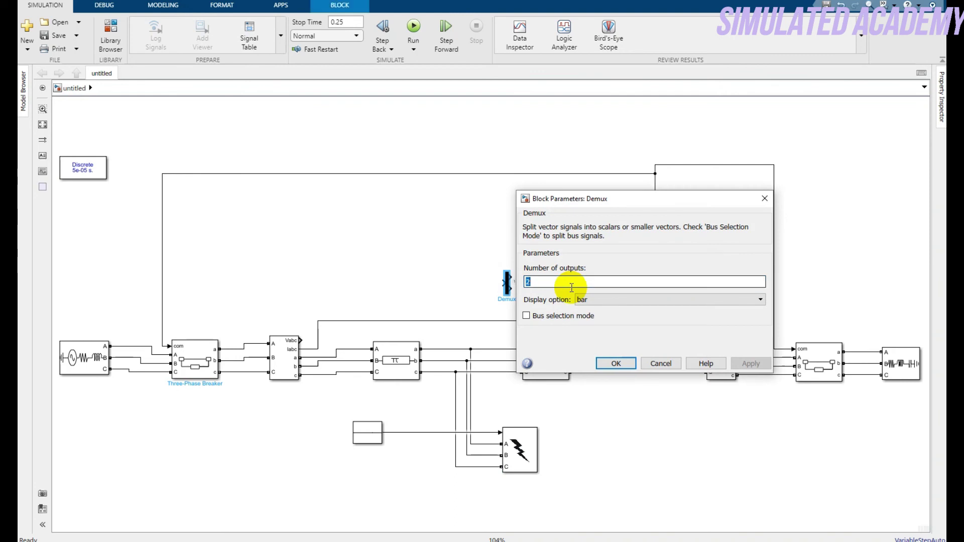
{"action": "left_click", "coordinate": [615, 363]}
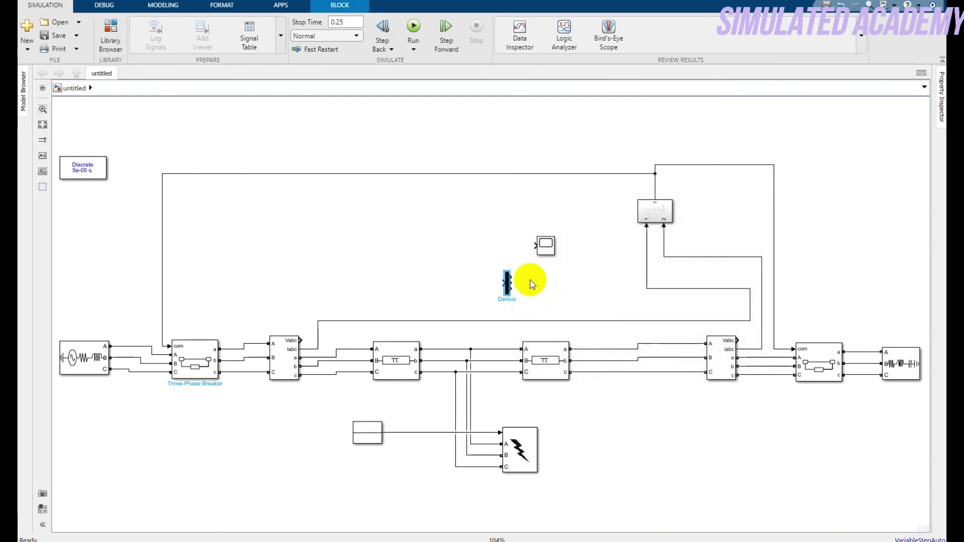
Set the Scope's number of input ports to 3 and arrange its displays in a layout of three rows and one column
{"action": "double_click", "coordinate": [546, 245]}
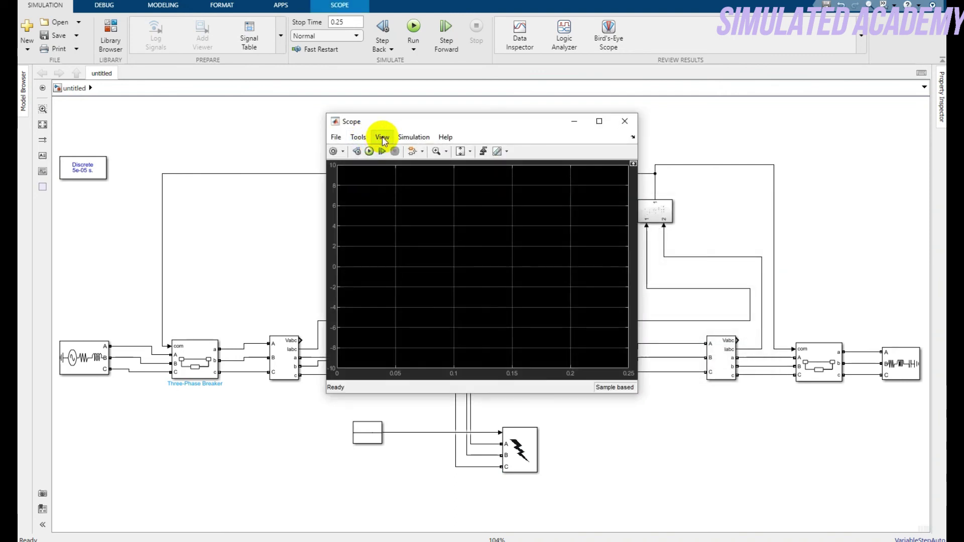
{"action": "left_click", "coordinate": [382, 138]}
{"action": "left_click", "coordinate": [402, 161]}
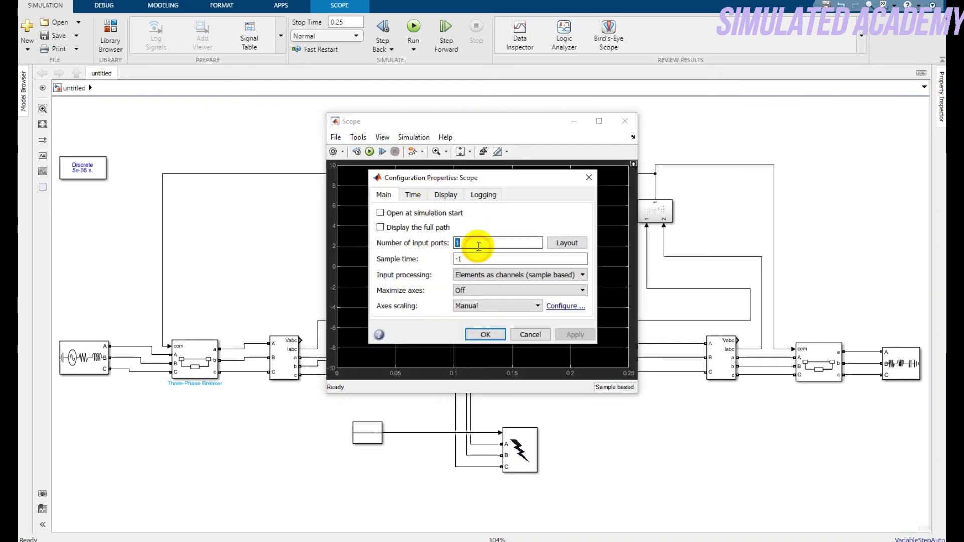
{"action": "left_click", "coordinate": [479, 246]}
{"action": "type", "text": "3"}
{"action": "left_click", "coordinate": [567, 243]}
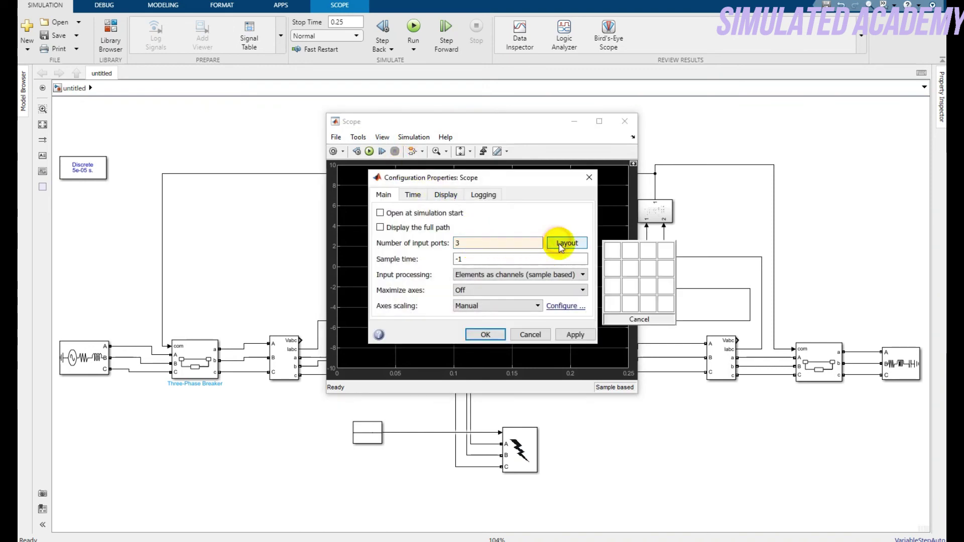
{"action": "left_click", "coordinate": [608, 281]}
{"action": "left_click", "coordinate": [485, 334]}
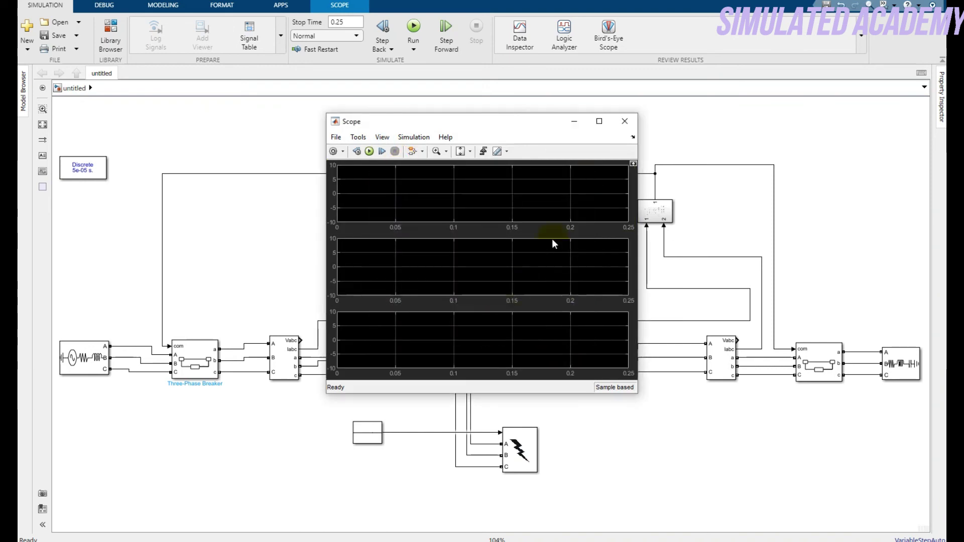
{"action": "left_click", "coordinate": [624, 121]}
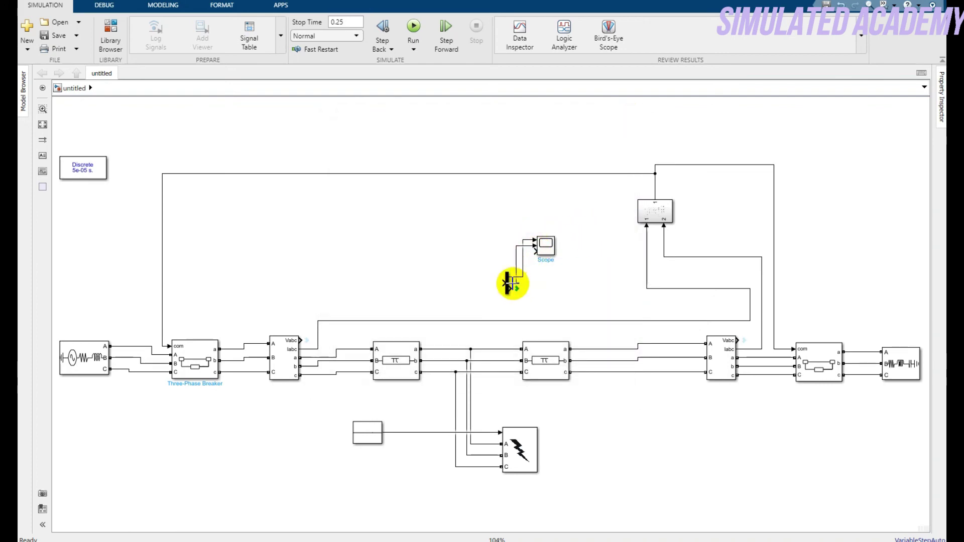
Wire the load-side measurement block's Vabc output through the Demux to the three Scope inputs, placing both blocks above the load
{"action": "mouse_move", "coordinate": [555, 261]}
{"action": "left_mouse_down"}
{"action": "mouse_move", "coordinate": [578, 281]}
{"action": "mouse_move", "coordinate": [506, 271]}
{"action": "mouse_move", "coordinate": [508, 280]}
{"action": "mouse_move", "coordinate": [809, 247]}
{"action": "mouse_move", "coordinate": [809, 281]}
{"action": "mouse_move", "coordinate": [801, 263]}
{"action": "mouse_move", "coordinate": [741, 335]}
{"action": "left_mouse_up"}
{"action": "left_click", "coordinate": [539, 220]}
{"action": "left_click", "coordinate": [801, 295]}
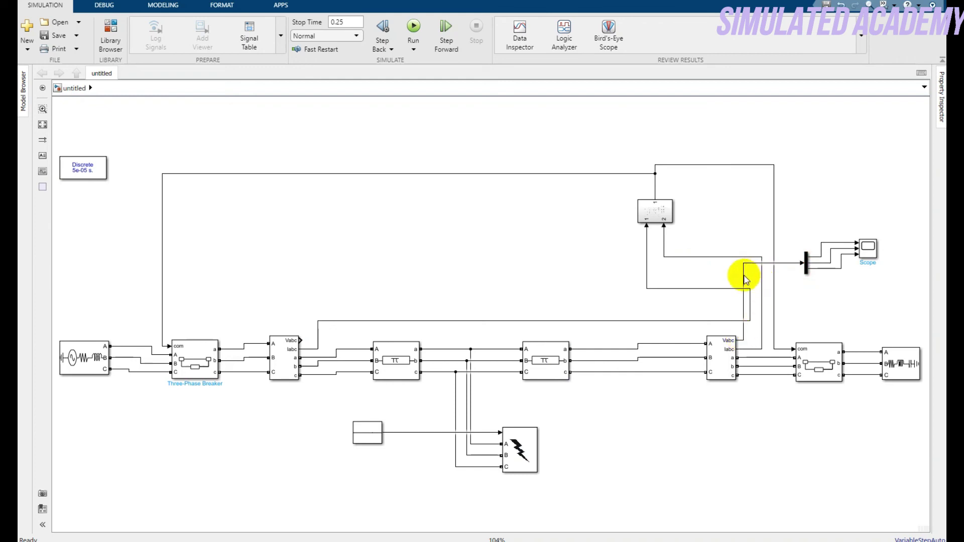
{"action": "left_click_drag", "start_coordinate": [744, 279], "coordinate": [743, 276]}
{"action": "left_click", "coordinate": [537, 237]}
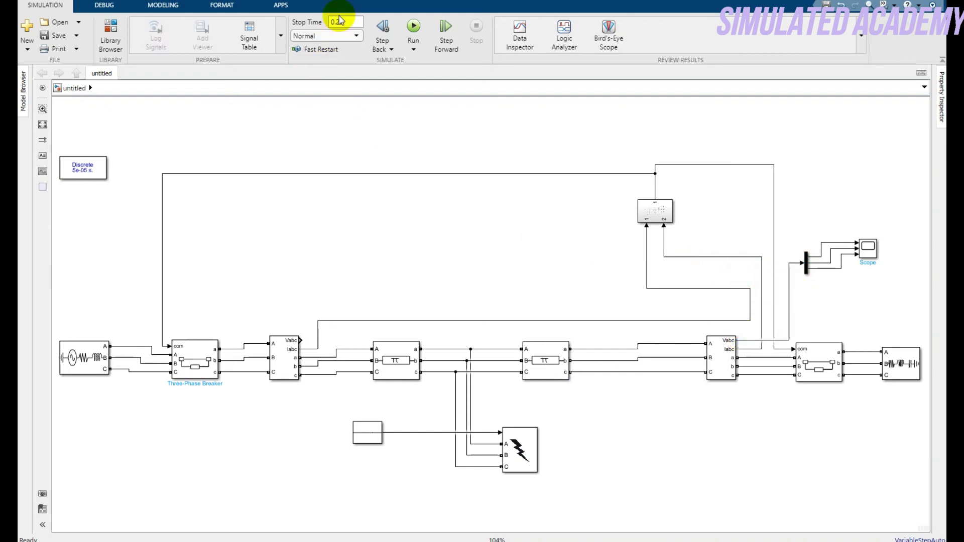
Run the simulation without a fault and examine the three load-side phase voltages in the Scope
{"action": "left_click", "coordinate": [412, 26]}
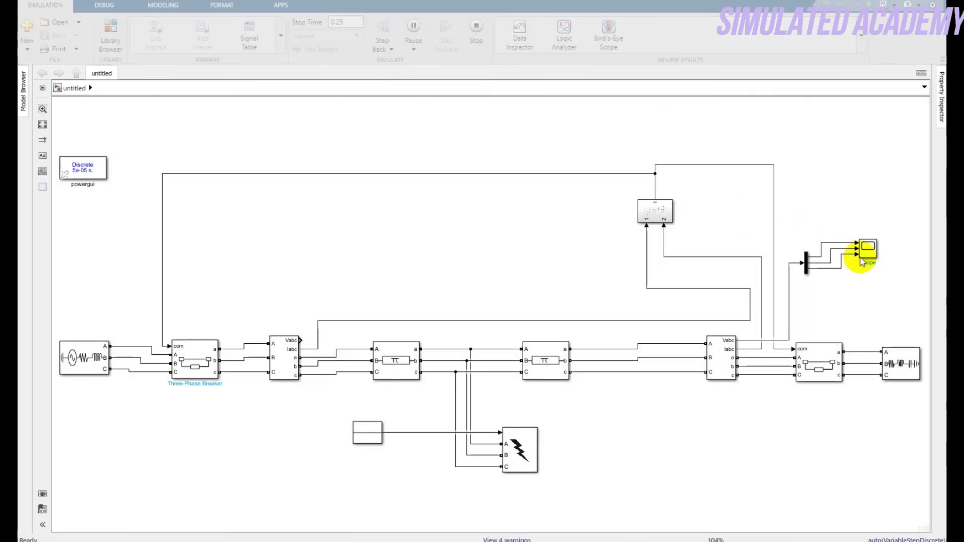
{"action": "double_click", "coordinate": [868, 249]}
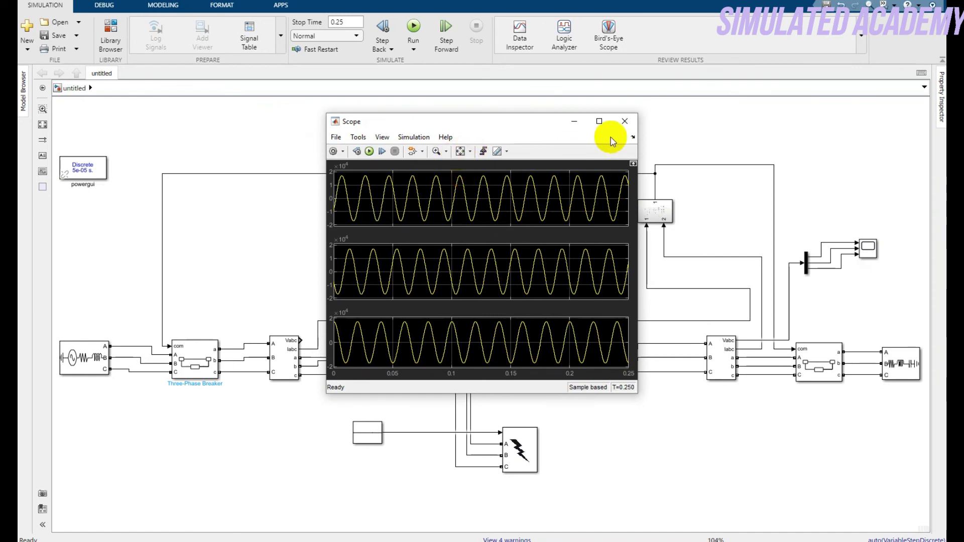
{"action": "left_click", "coordinate": [627, 123]}
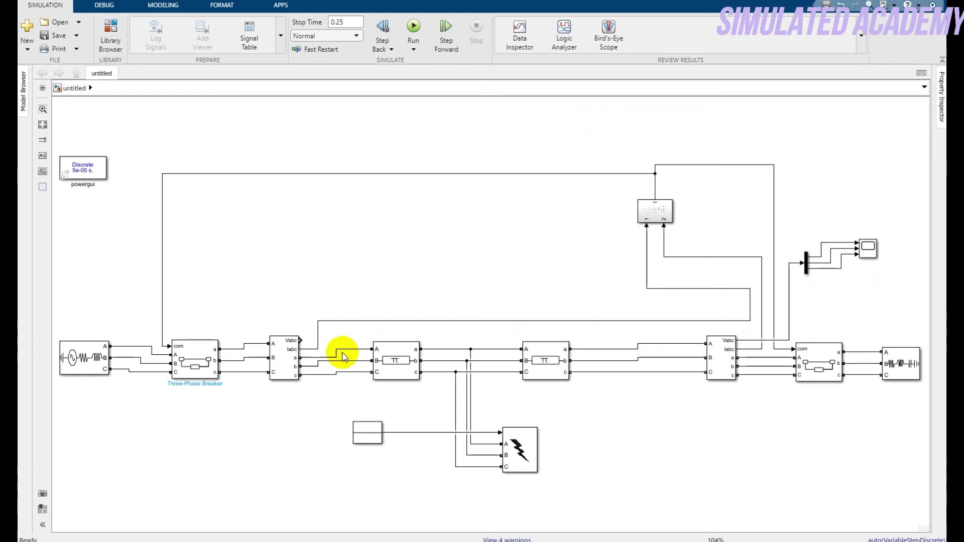
Set the Stair Generator's amplitude to [0, 1, 0, 0] to trigger the fault
{"action": "double_click", "coordinate": [367, 433]}
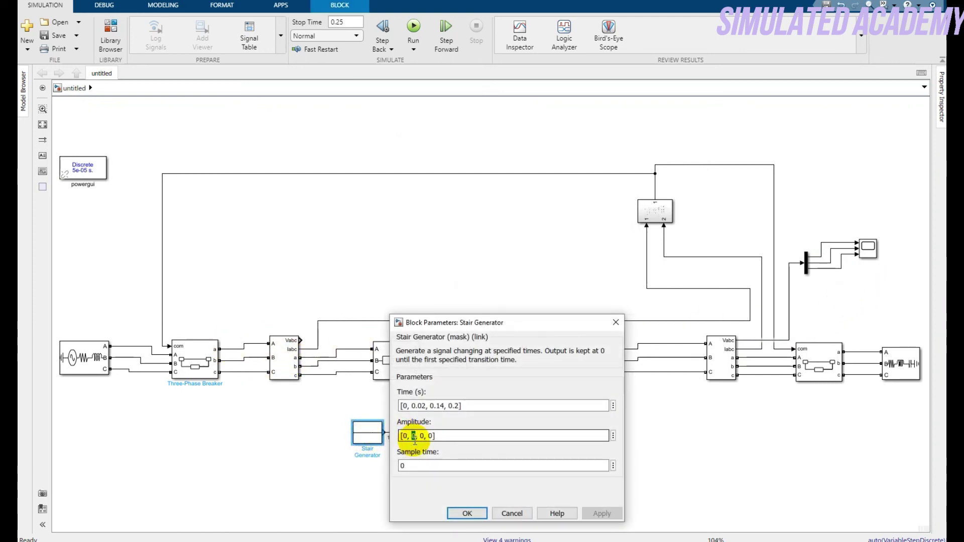
{"action": "type", "text": "1"}
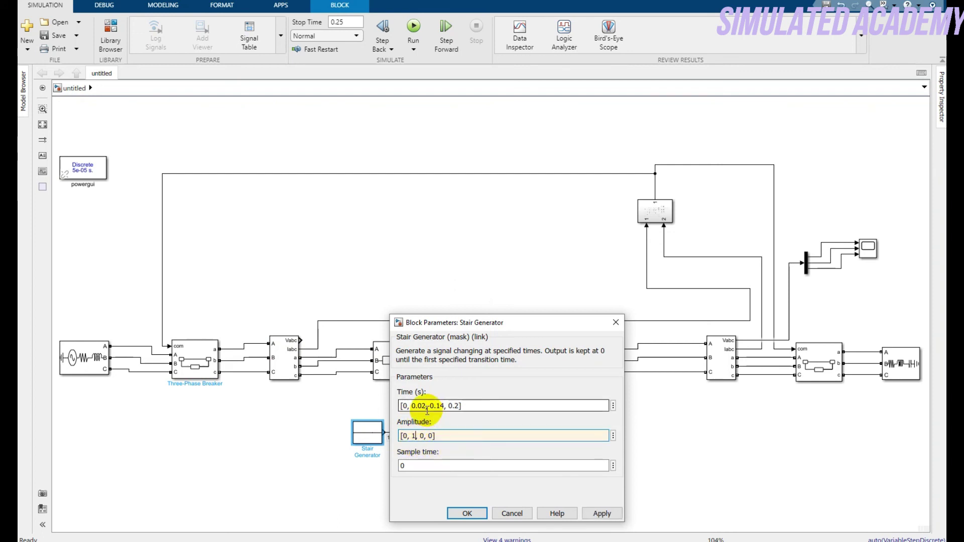
{"action": "left_click", "coordinate": [468, 513]}
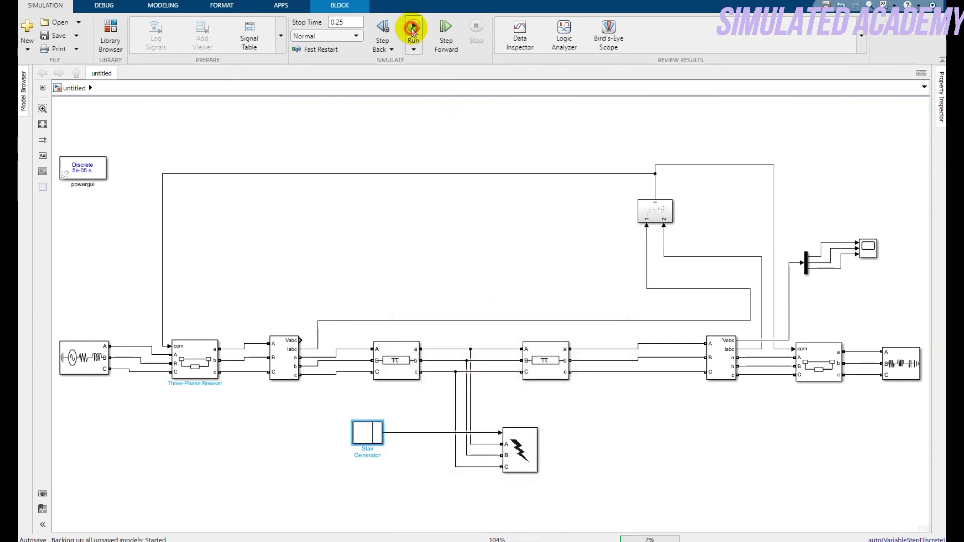
Rerun the simulation with the fault active and examine the load-side phase voltages in the Scope
{"action": "left_click", "coordinate": [411, 31]}
{"action": "double_click", "coordinate": [868, 248]}
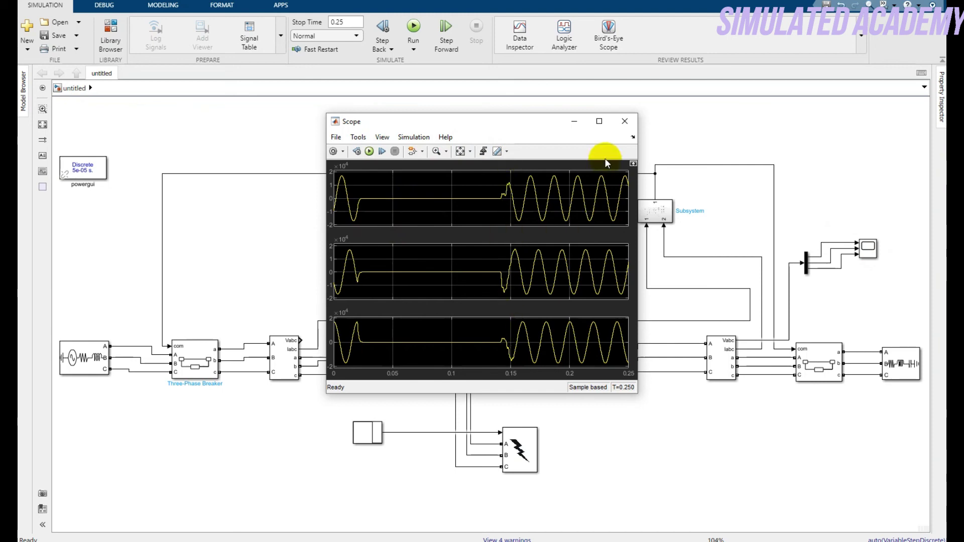
Duplicate the load-side Demux and Scope group and wire the copy to the source-side measurement block's Vabc output
{"action": "left_click", "coordinate": [620, 125]}
{"action": "left_click_drag", "start_coordinate": [878, 280], "coordinate": [800, 234]}
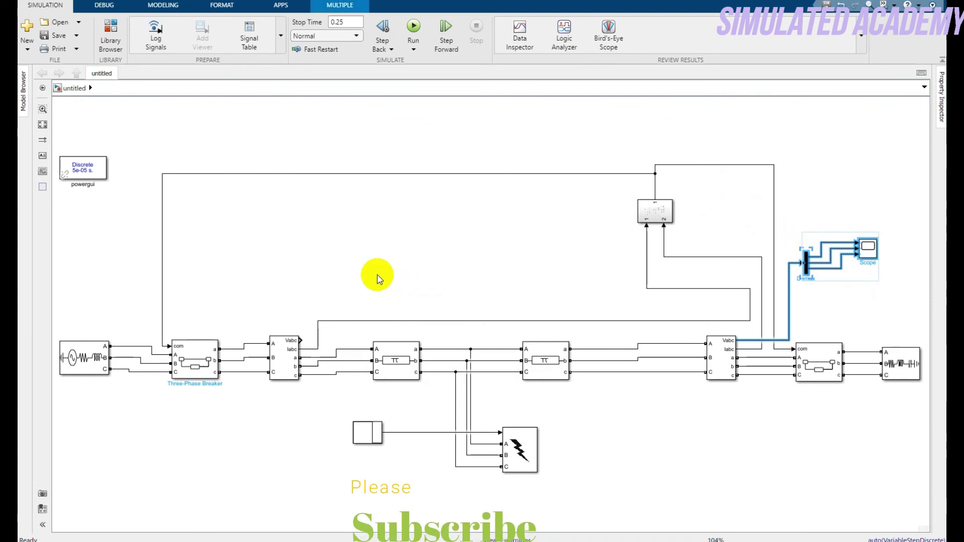
{"action": "left_click", "coordinate": [365, 254]}
{"action": "key", "text": "ctrl+v"}
{"action": "left_click_drag", "start_coordinate": [422, 336], "coordinate": [301, 338]}
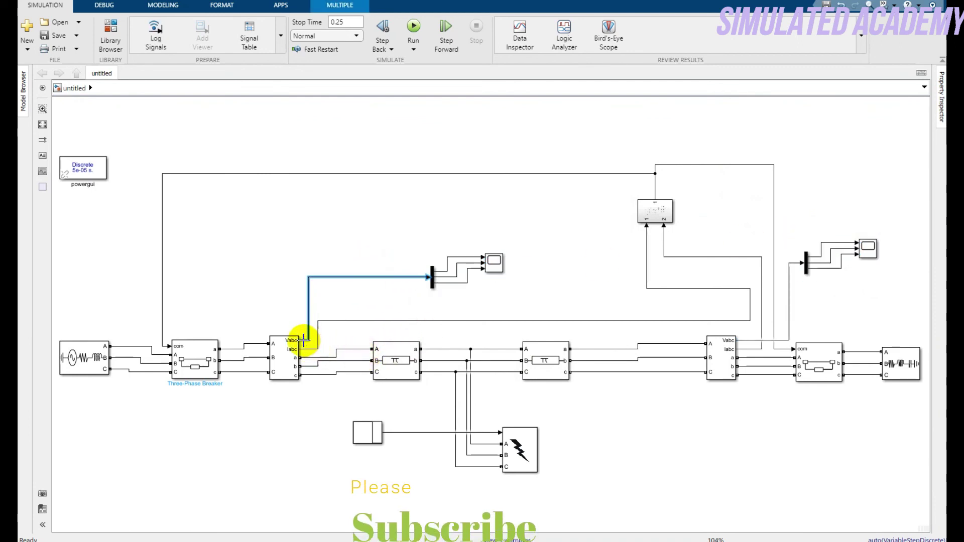
Set the Stair Generator's amplitude to [0, 0, 0, 0] to disable the fault
{"action": "double_click", "coordinate": [368, 432]}
{"action": "double_click", "coordinate": [414, 437]}
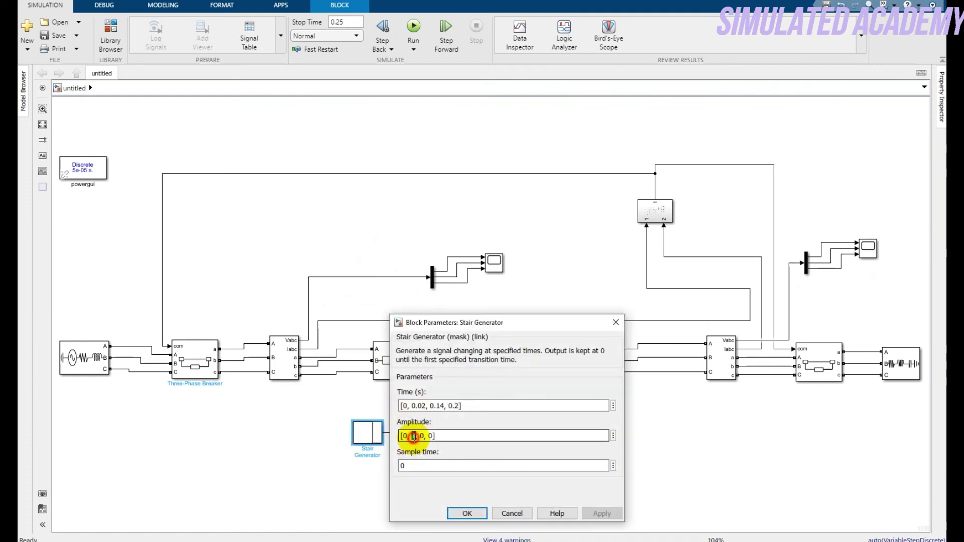
{"action": "type", "text": "0"}
{"action": "left_click", "coordinate": [461, 511]}
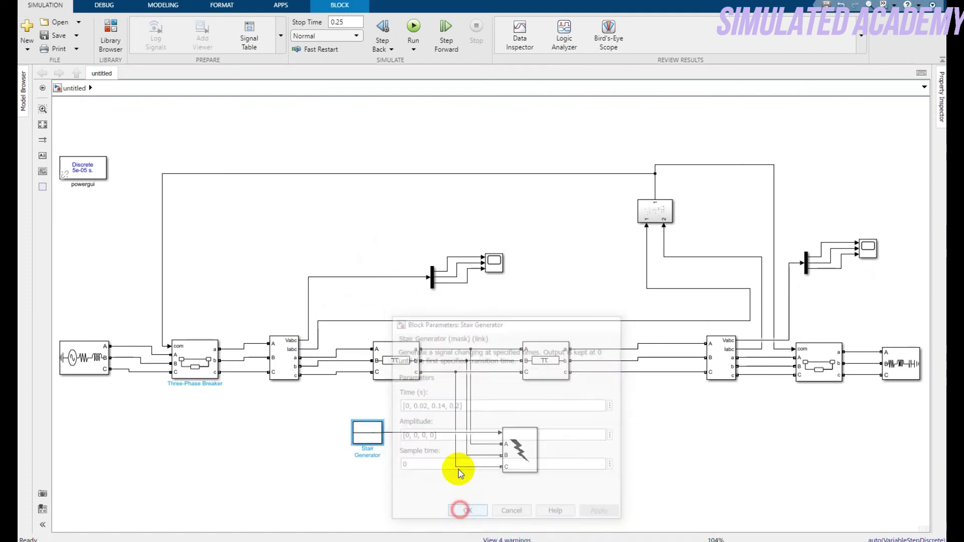
Run the simulation without a fault and examine the three source-side phase voltages in the new Scope
{"action": "double_click", "coordinate": [493, 263]}
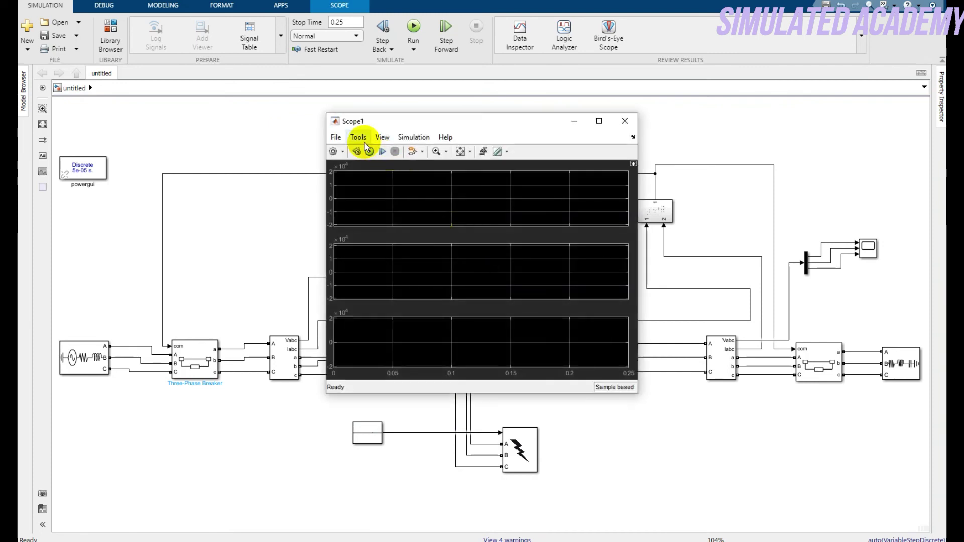
{"action": "left_click", "coordinate": [369, 151]}
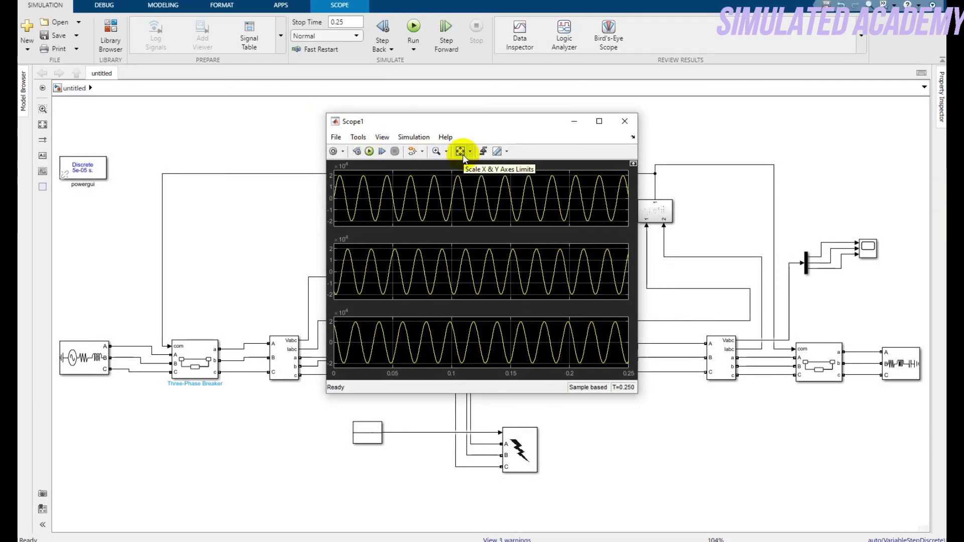
{"action": "left_click", "coordinate": [625, 121]}
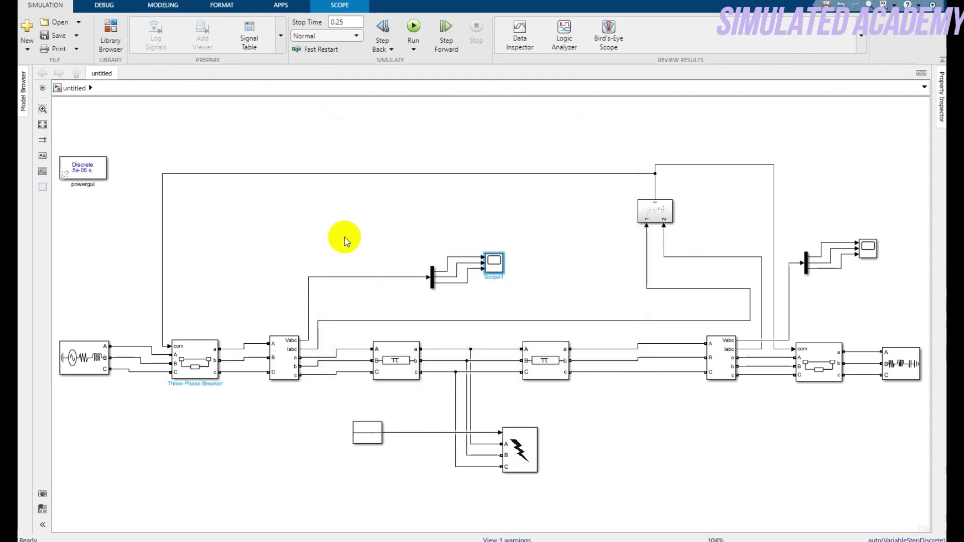
Add another copy of the Demux and Scope group and branch its input from the source-side measurement block's Iabc line
{"action": "left_click", "coordinate": [344, 237]}
{"action": "key", "text": "ctrl+v"}
{"action": "mouse_move", "coordinate": [342, 337]}
{"action": "left_mouse_down"}
{"action": "mouse_move", "coordinate": [318, 330]}
{"action": "mouse_move", "coordinate": [409, 256]}
{"action": "mouse_move", "coordinate": [441, 258]}
{"action": "mouse_move", "coordinate": [442, 277]}
{"action": "left_mouse_up"}
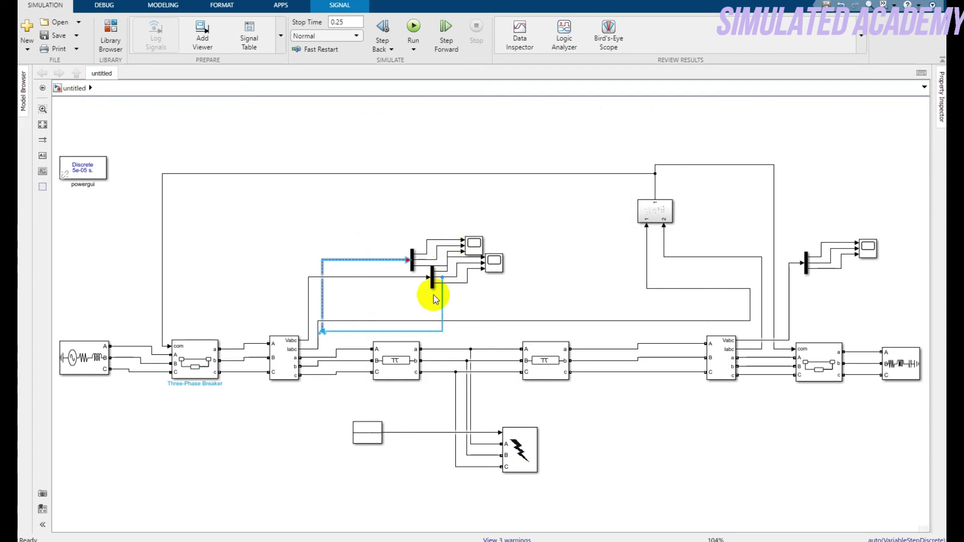
{"action": "left_click_drag", "start_coordinate": [316, 334], "coordinate": [318, 331]}
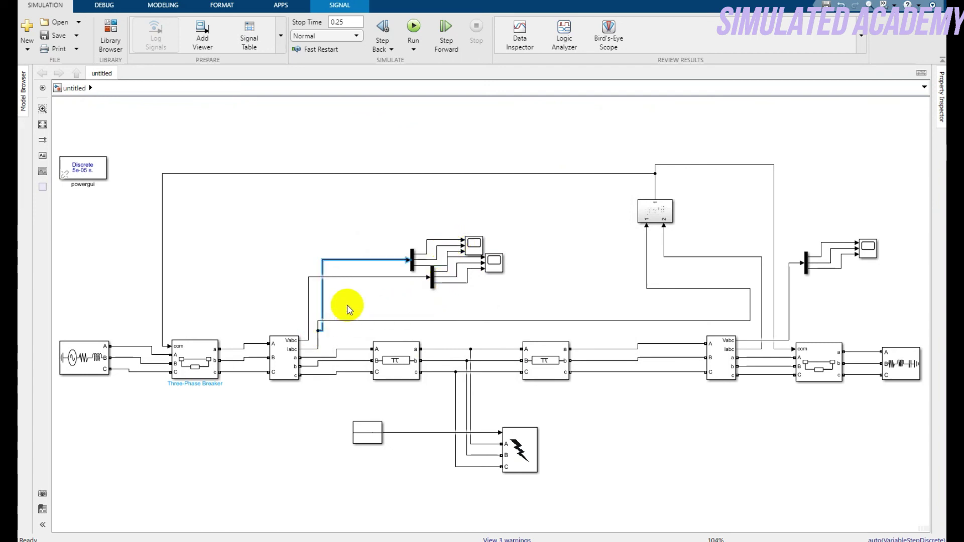
Move the current-measuring Demux and Scope above the source-side voltage pair so the two groups no longer overlap
{"action": "mouse_move", "coordinate": [488, 233]}
{"action": "left_mouse_down"}
{"action": "mouse_move", "coordinate": [408, 243]}
{"action": "mouse_move", "coordinate": [406, 255]}
{"action": "mouse_move", "coordinate": [373, 215]}
{"action": "left_mouse_up"}
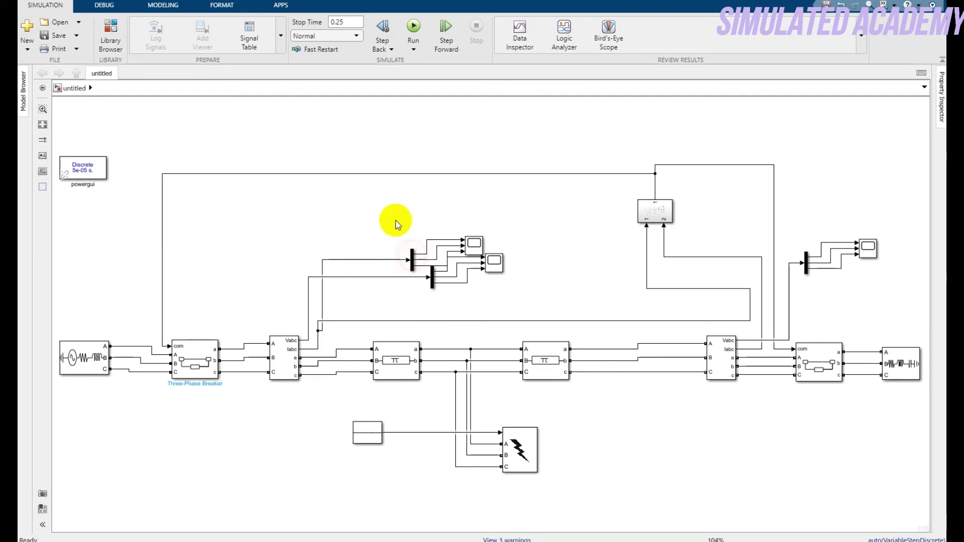
{"action": "left_click", "coordinate": [415, 259]}
{"action": "left_click_drag", "start_coordinate": [414, 262], "coordinate": [400, 220]}
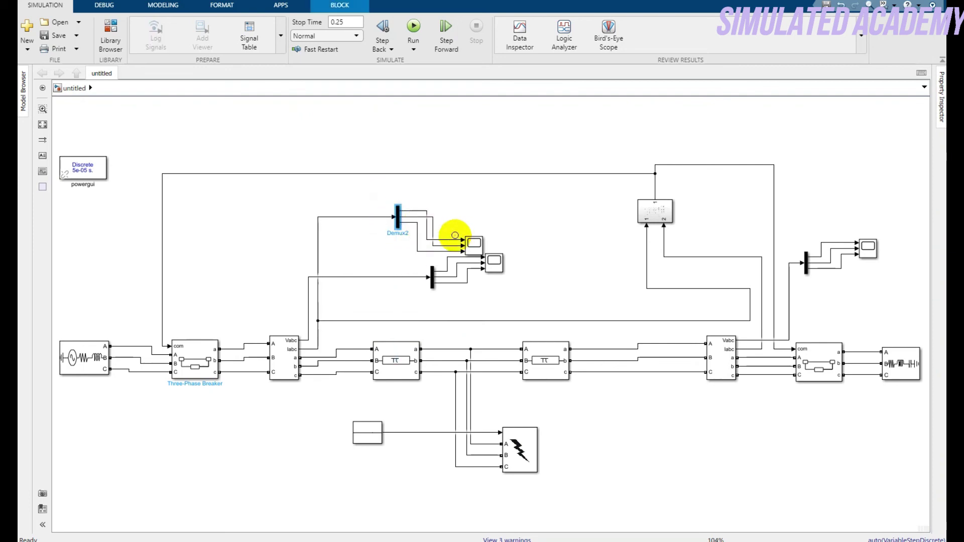
{"action": "left_click_drag", "start_coordinate": [471, 247], "coordinate": [479, 211]}
{"action": "left_click", "coordinate": [517, 222]}
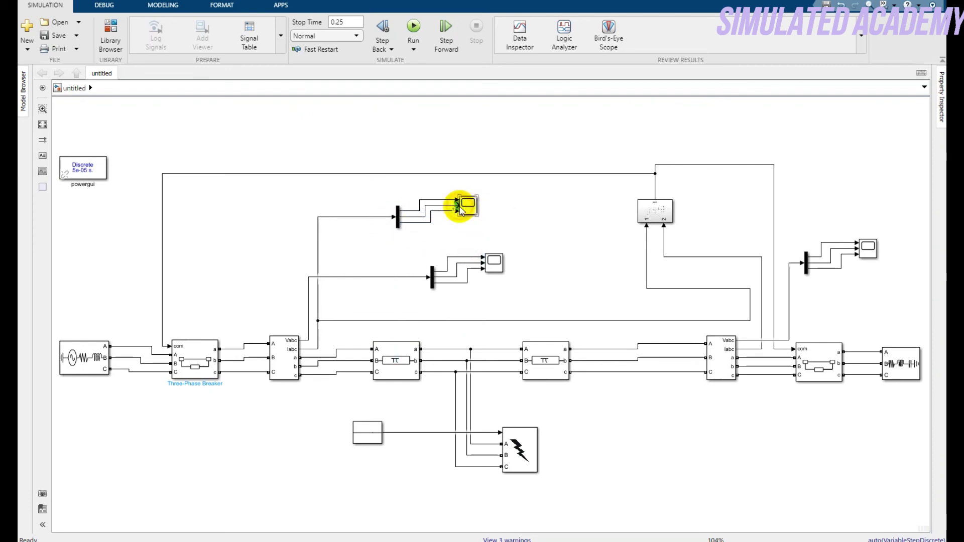
Run the simulation without a fault and examine the three source-side phase currents in the newly added Scope
{"action": "double_click", "coordinate": [471, 208]}
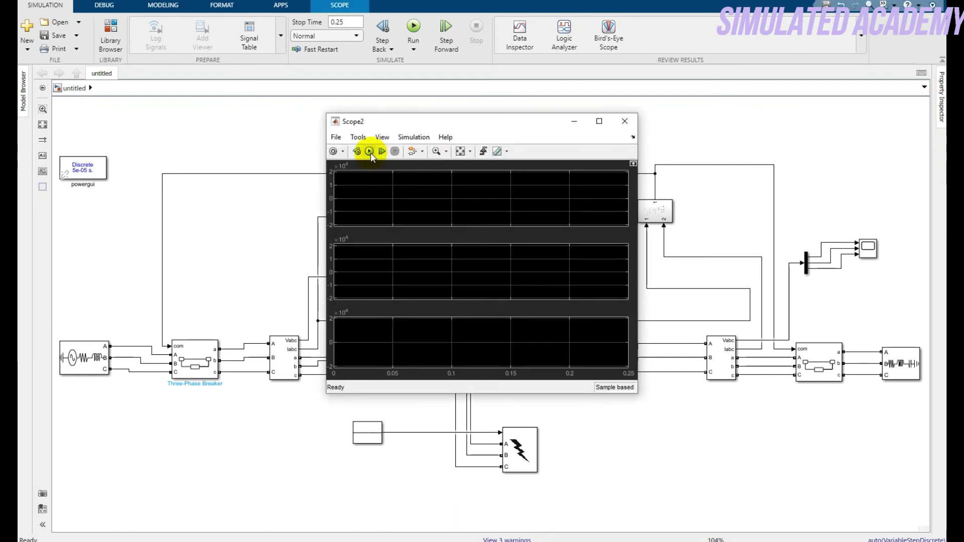
{"action": "left_click", "coordinate": [369, 152]}
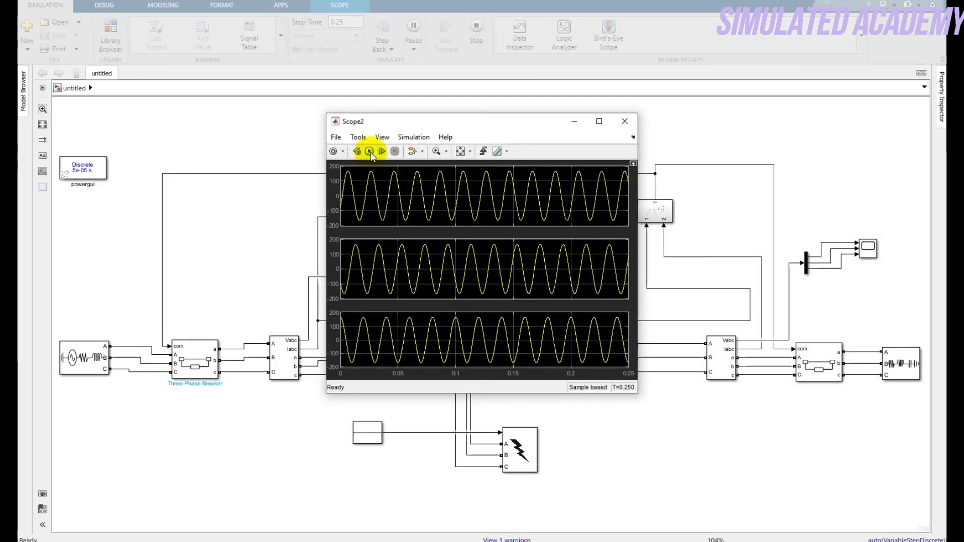
{"action": "left_click", "coordinate": [626, 121]}
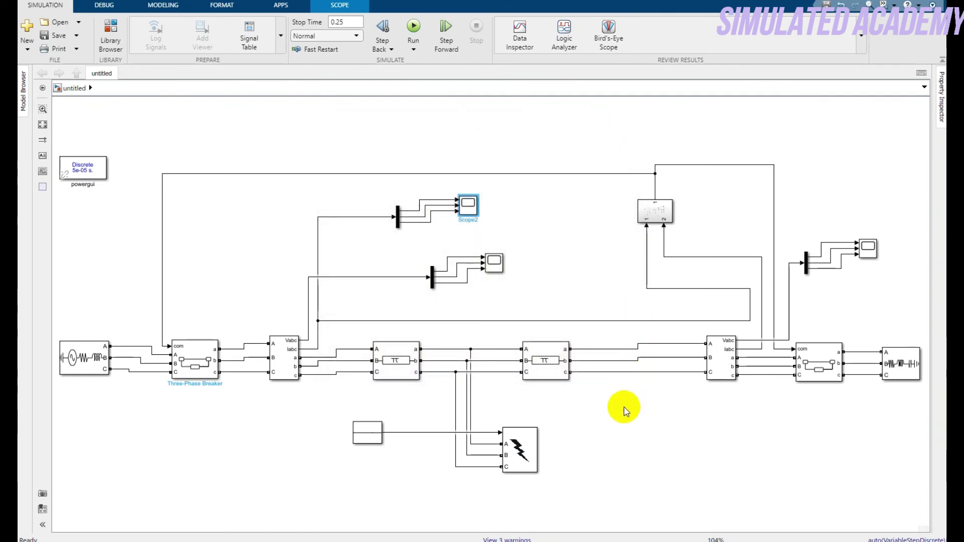